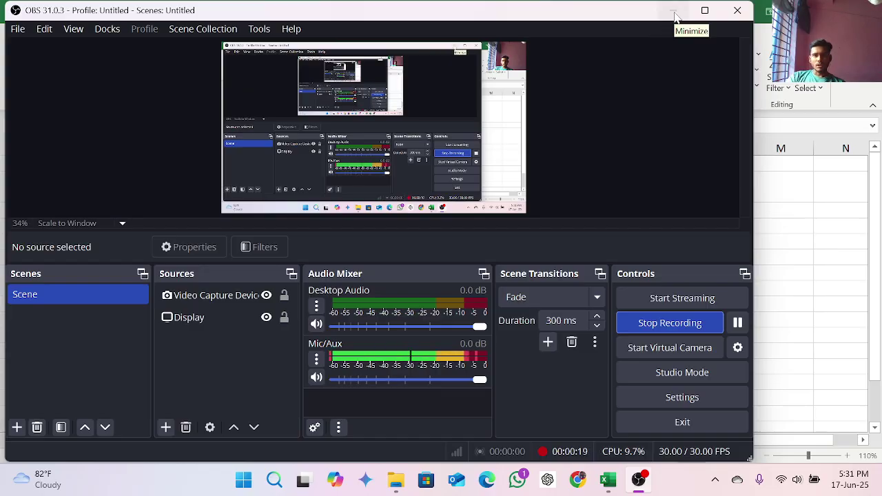
left_click(675, 14)
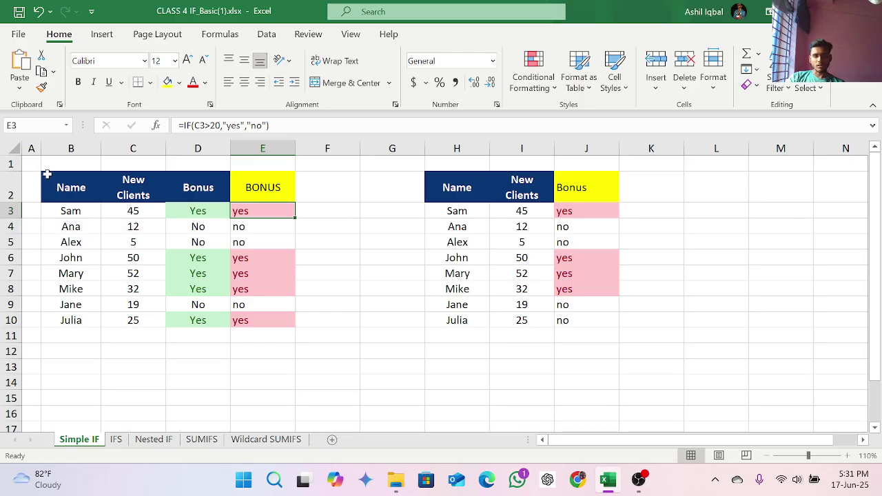
left_click_drag(47, 175, 184, 347)
left_click(408, 352)
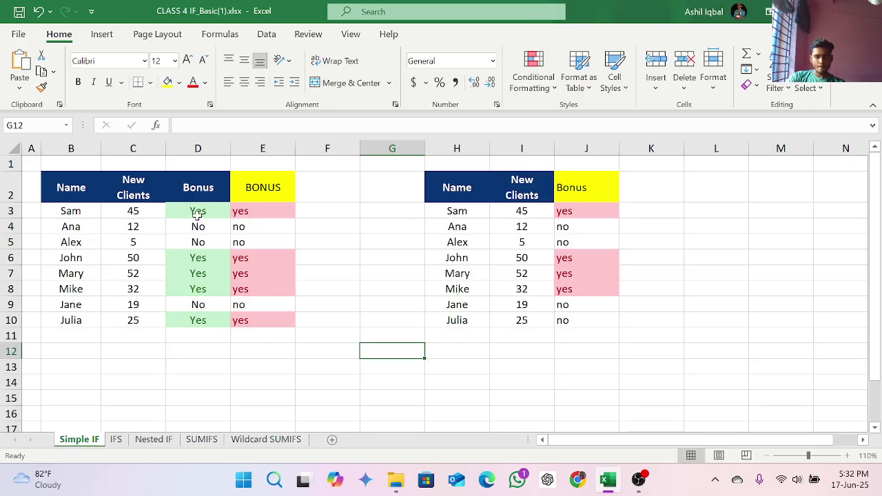
left_click(639, 480)
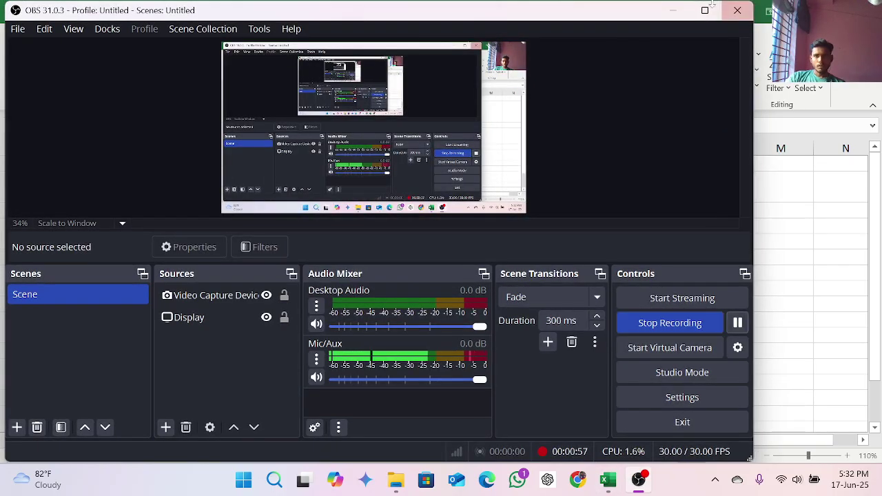
left_click(677, 11)
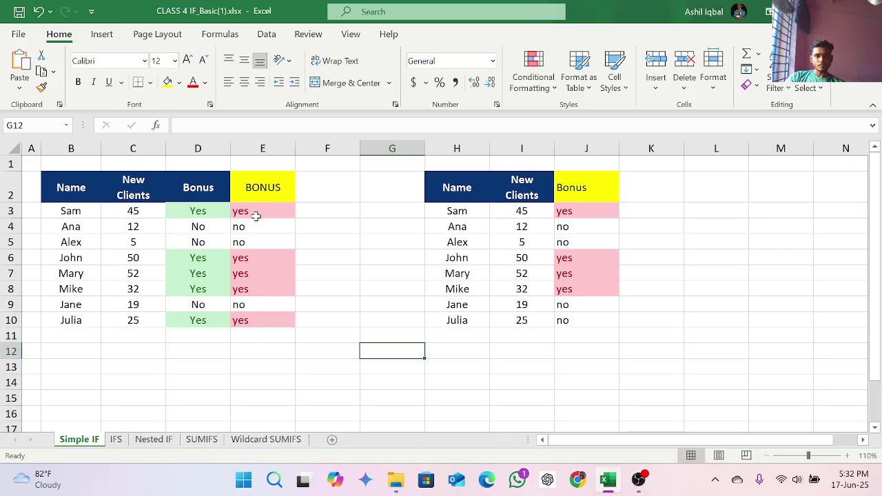
left_click_drag(297, 333, 260, 272)
left_click(390, 334)
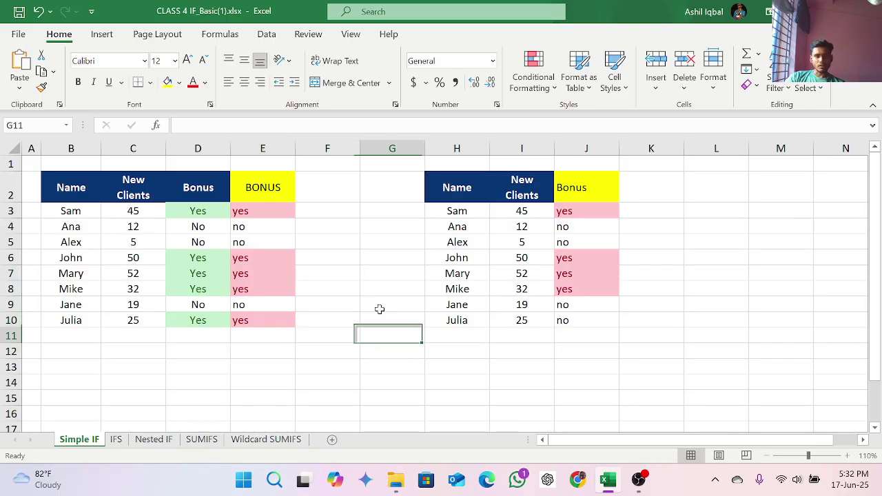
Clear the existing IF formulas from cells E3:E10 in the yellow BONUS column
left_click(265, 215)
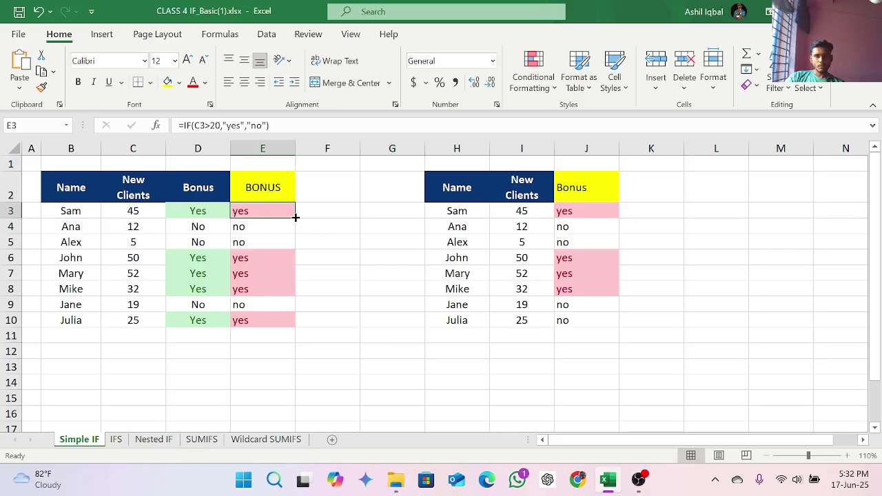
left_click_drag(295, 217, 286, 331)
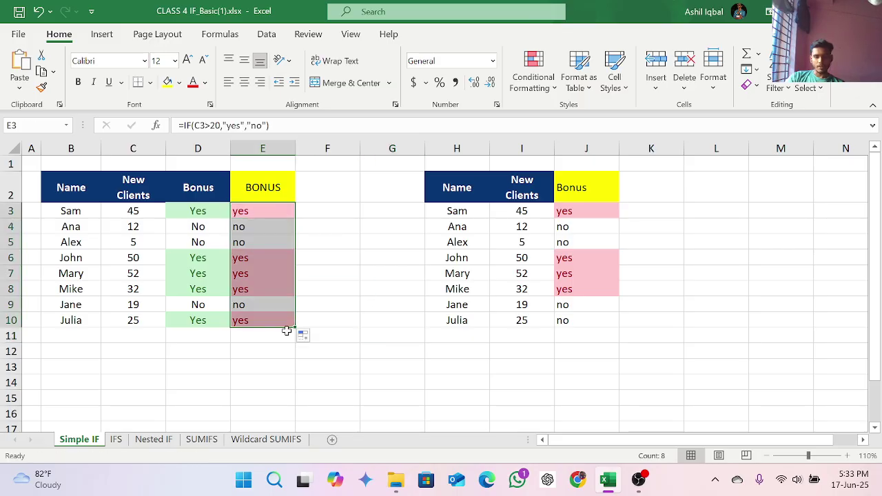
key("Delete")
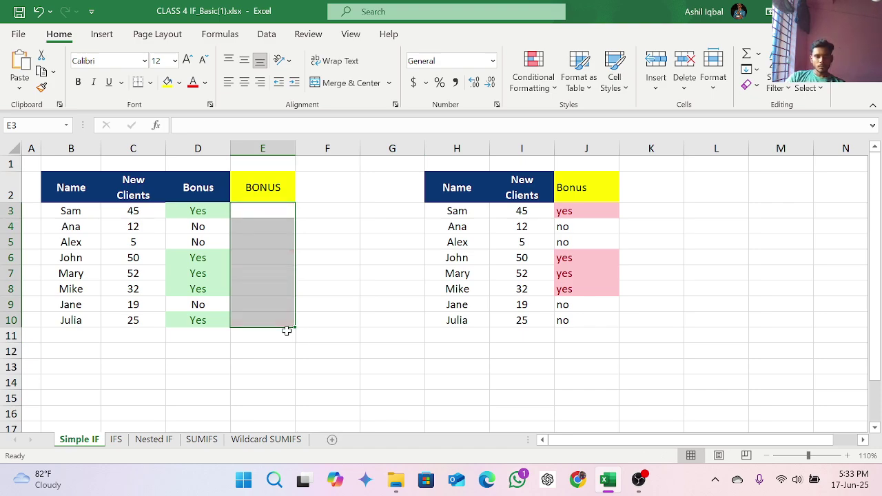
Start an IF formula in cell E3 with the logical test C3>20
left_click(251, 212)
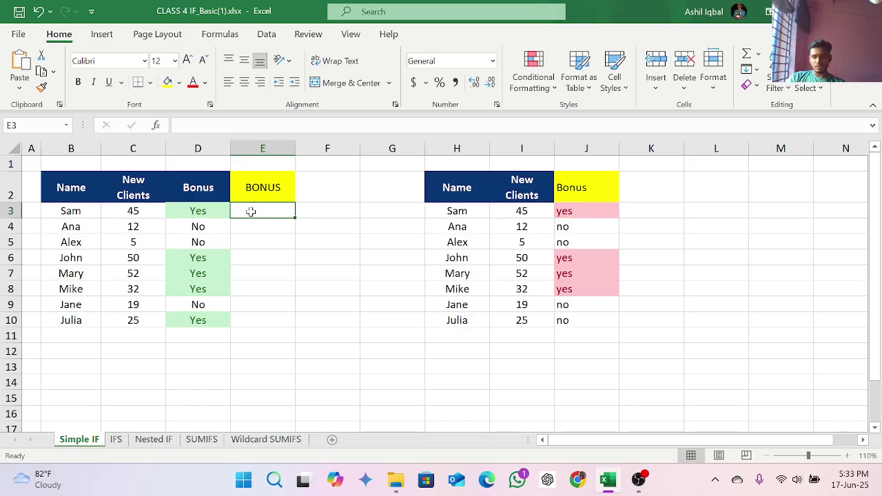
type("=")
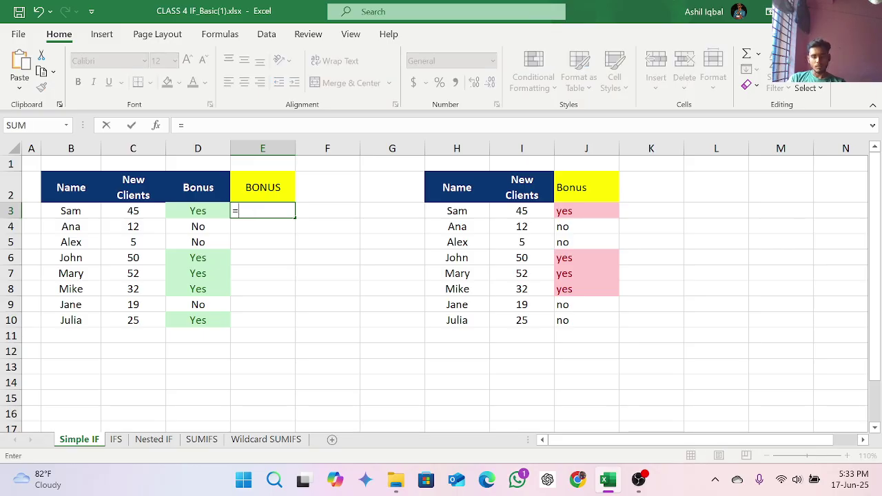
type("if")
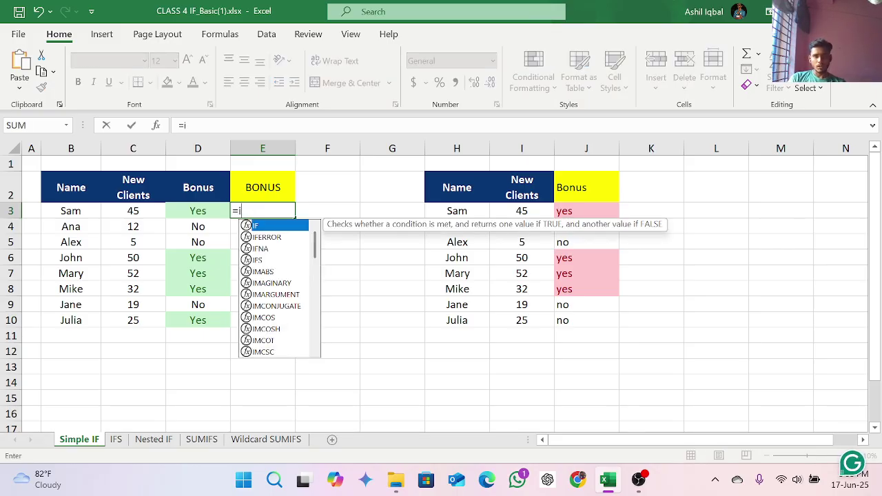
double_click(265, 226)
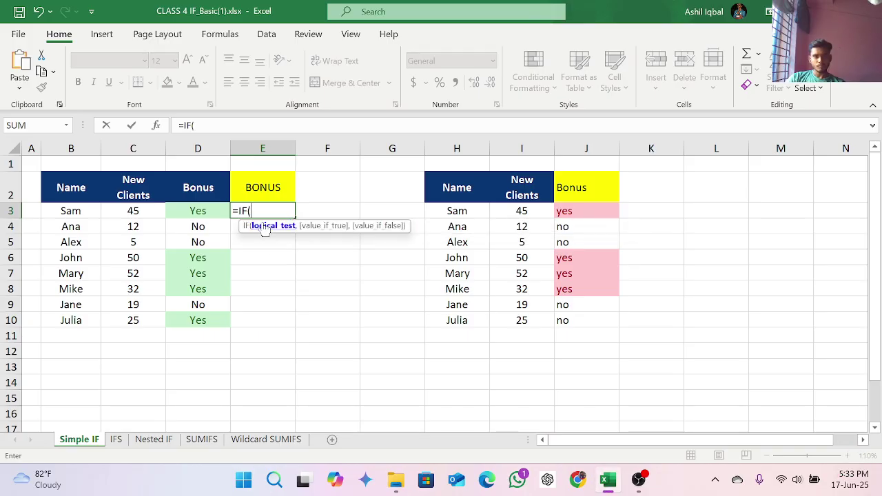
left_click(141, 214)
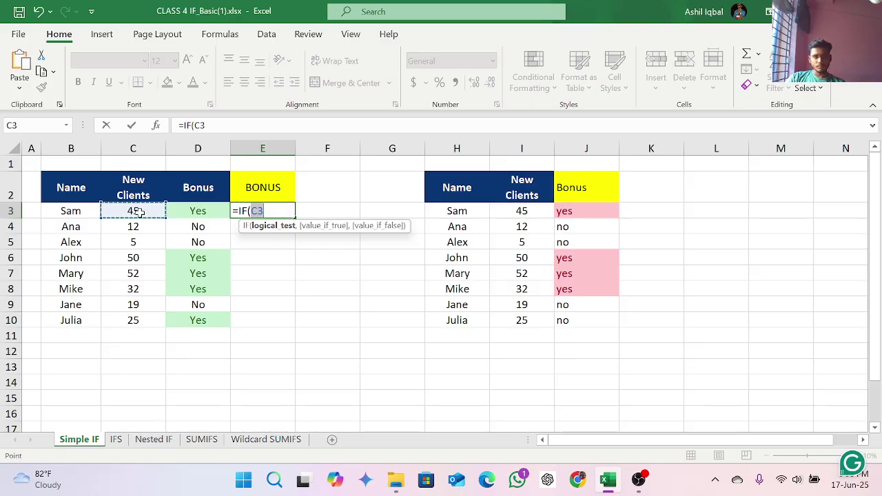
type(">")
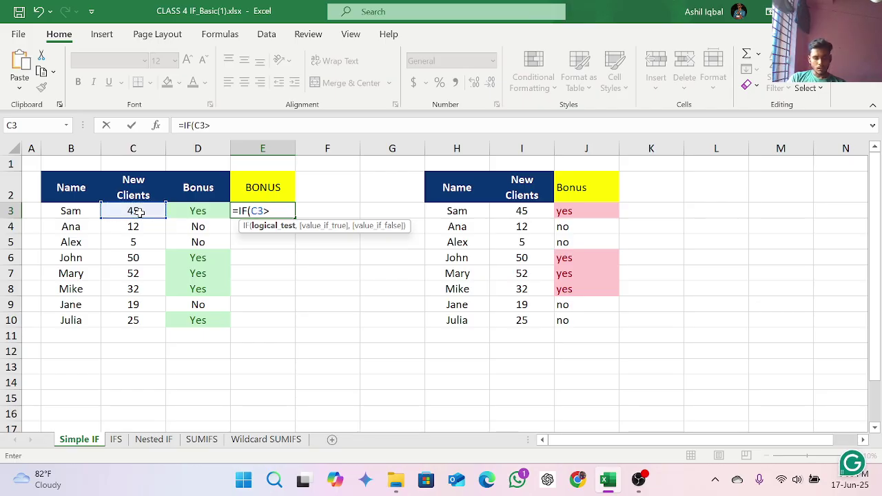
type("20")
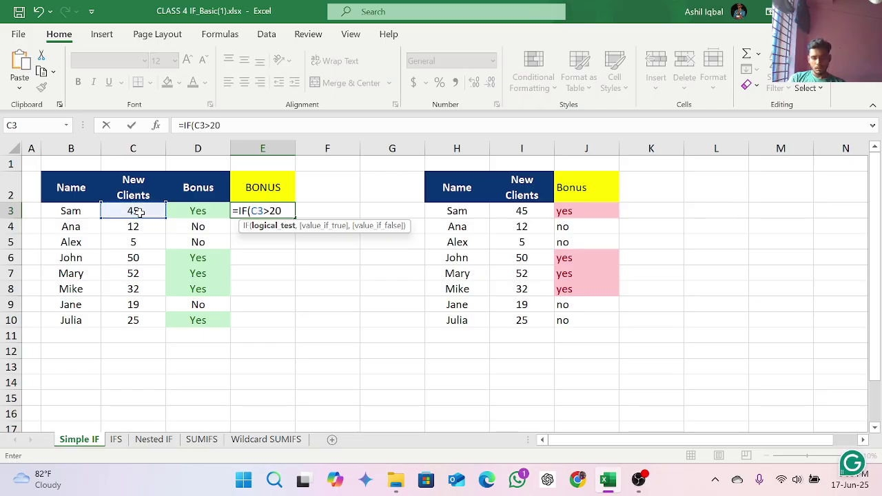
Complete the E3 formula so it returns "Yes" when the test is true and "No" when it is false
type(",")
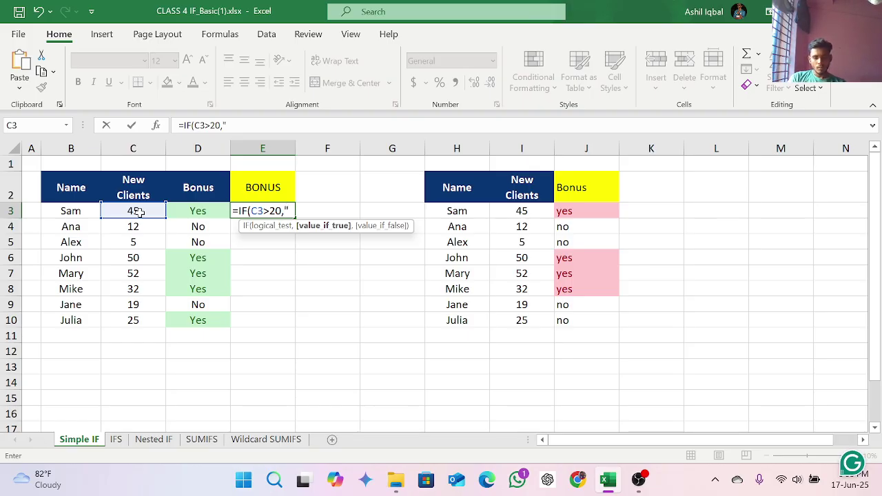
type("y")
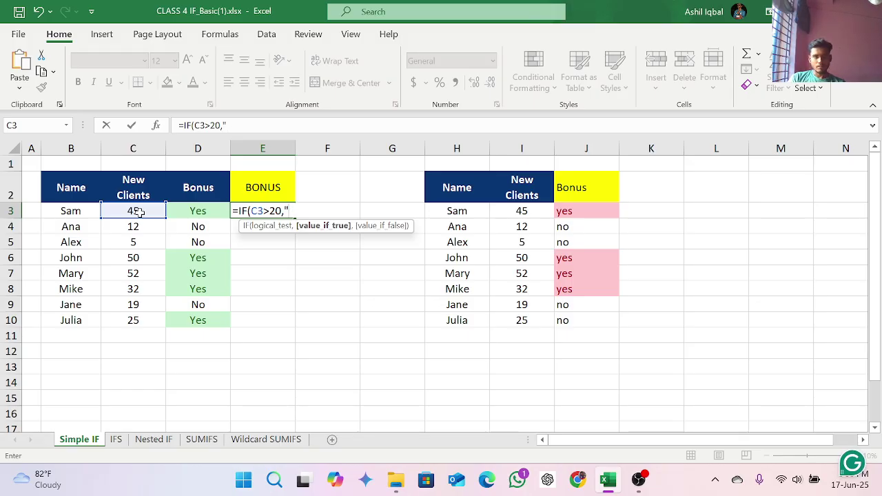
type("Yes")
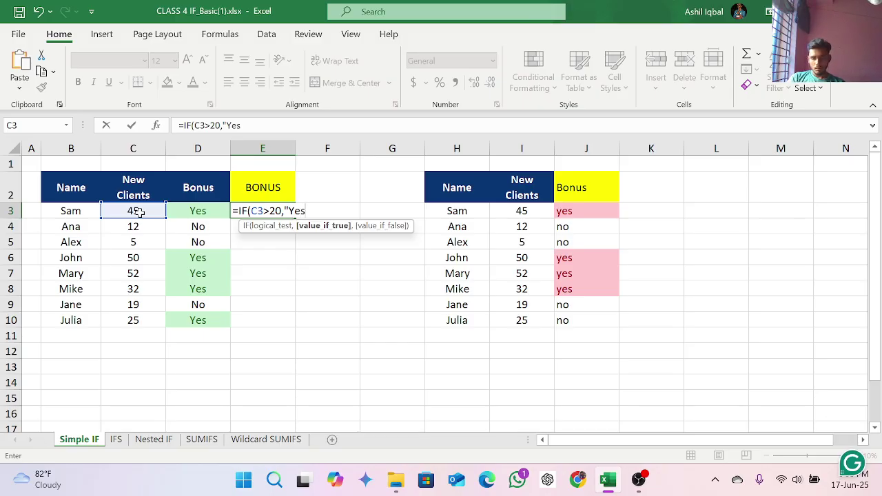
type("\",")
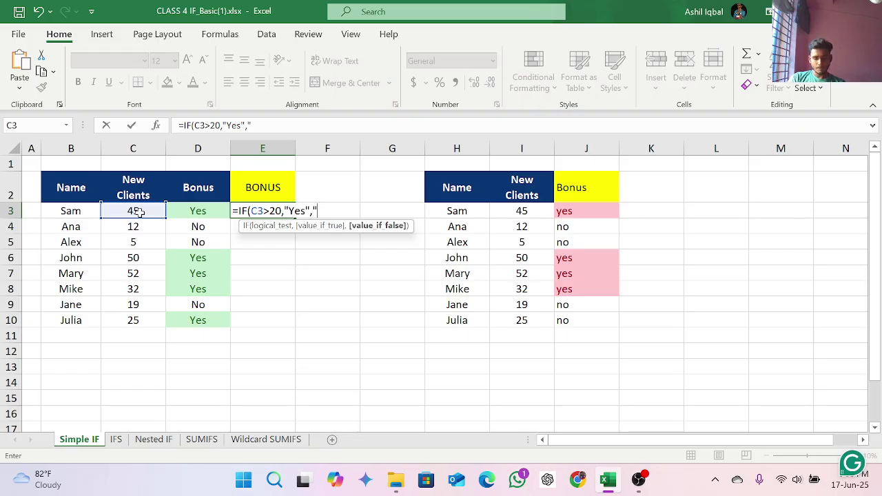
type("\"N")
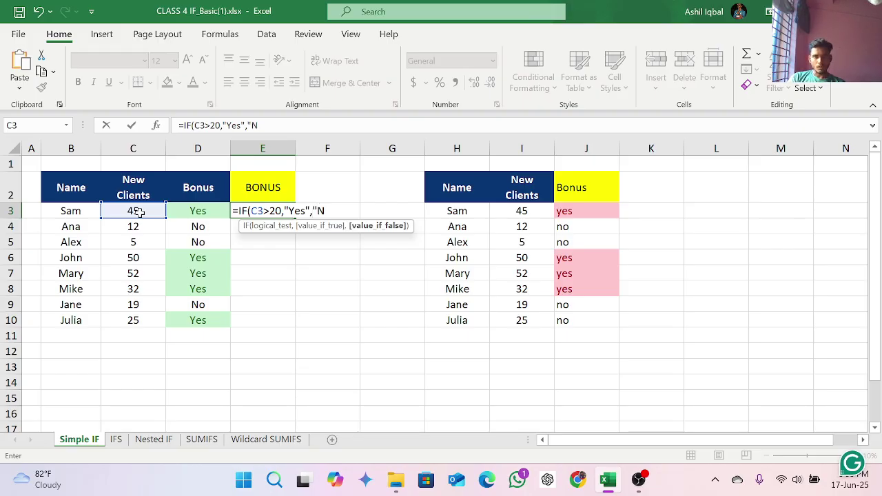
type("o")
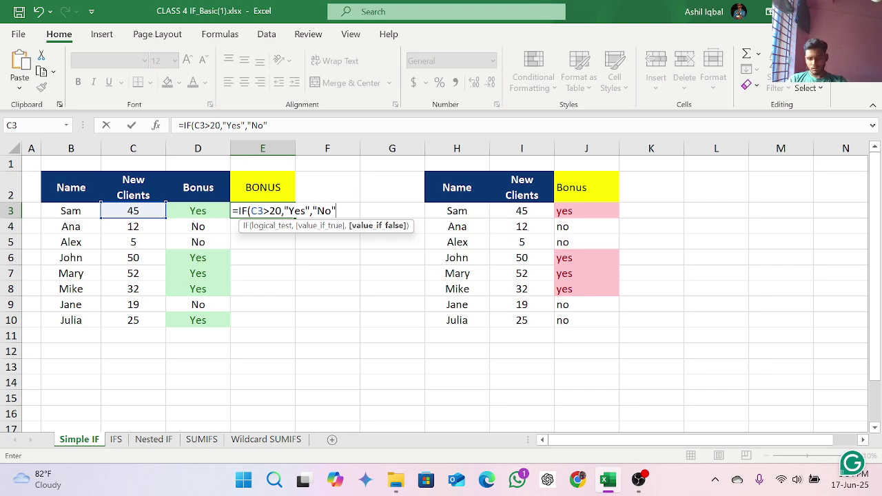
type(")")
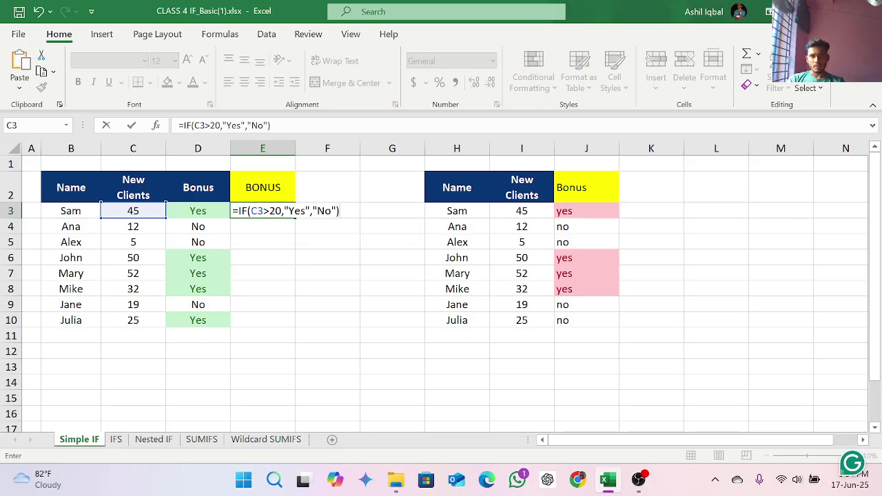
key("Return")
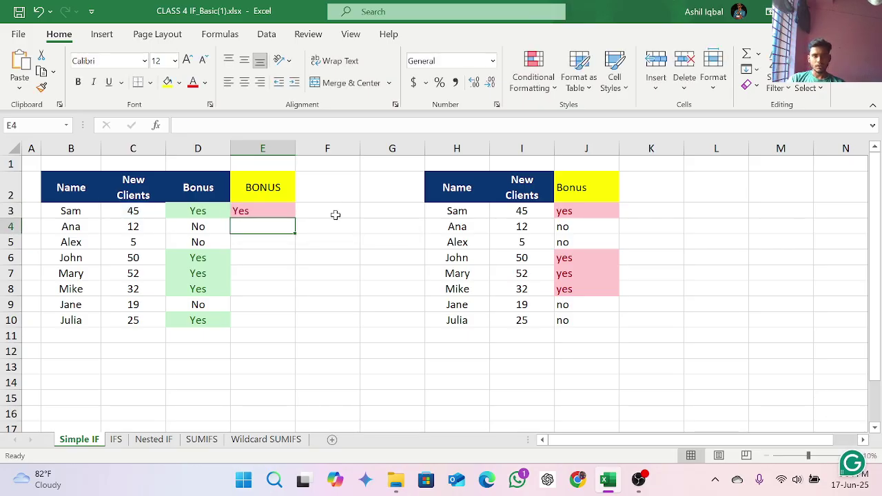
Fill the IF formula from E3 down through E10 for all listed people
left_click(254, 208)
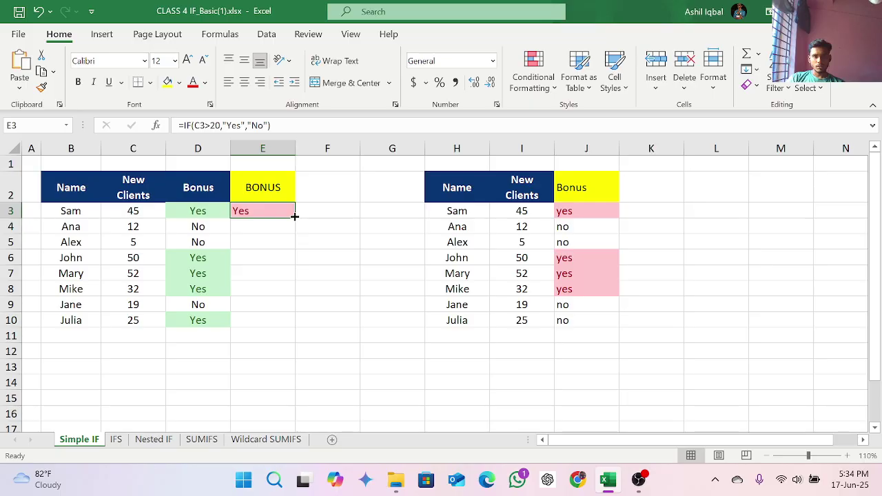
left_click_drag(294, 219, 281, 328)
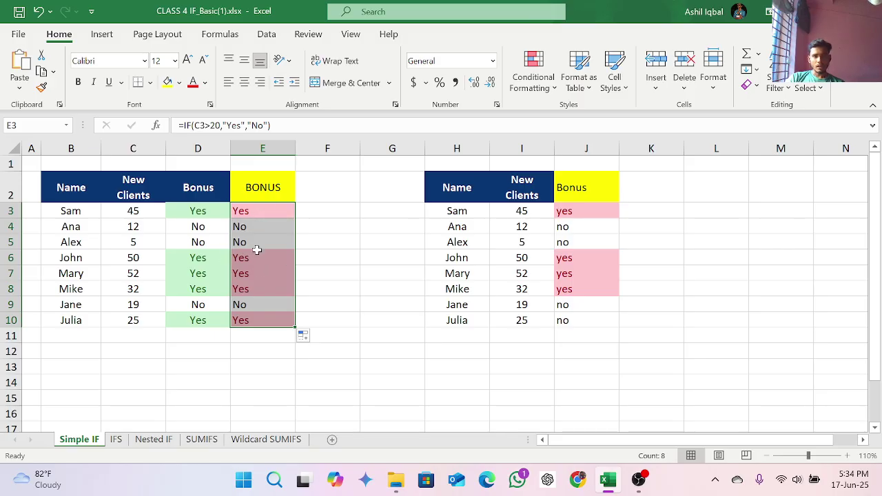
left_click(328, 243)
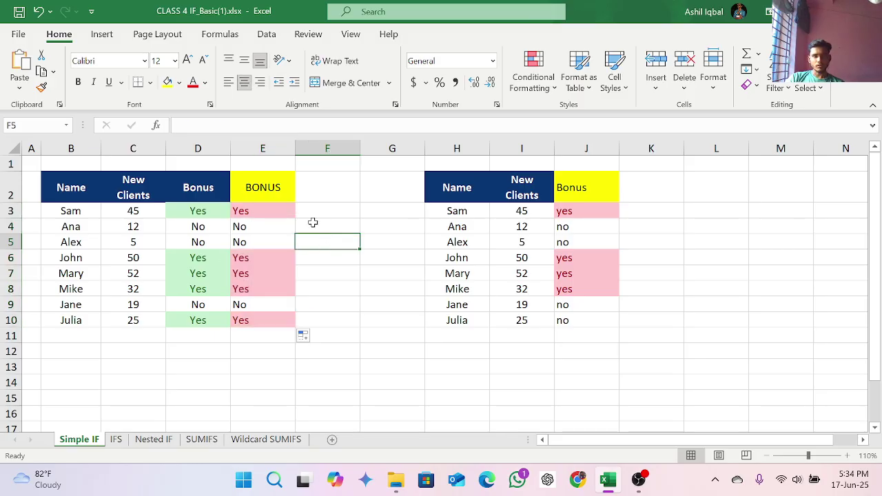
left_click(315, 222)
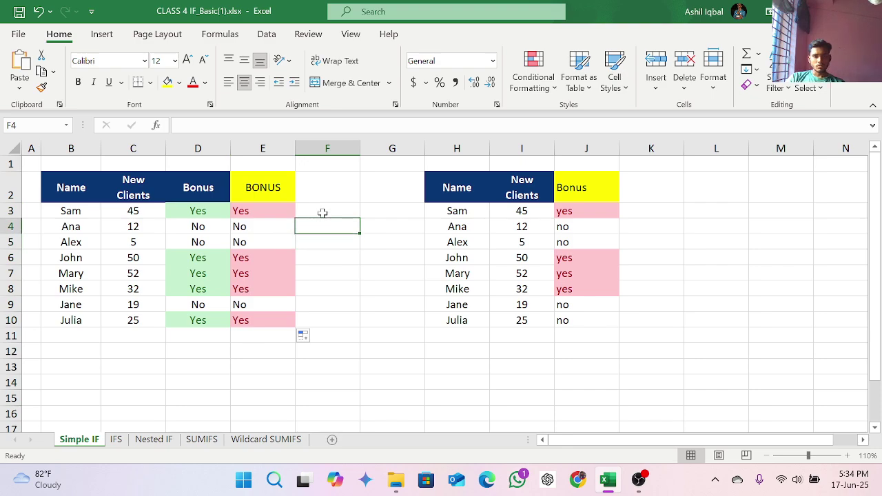
Start an IF formula in cell F3 with the logical test C3>20
left_click(323, 213)
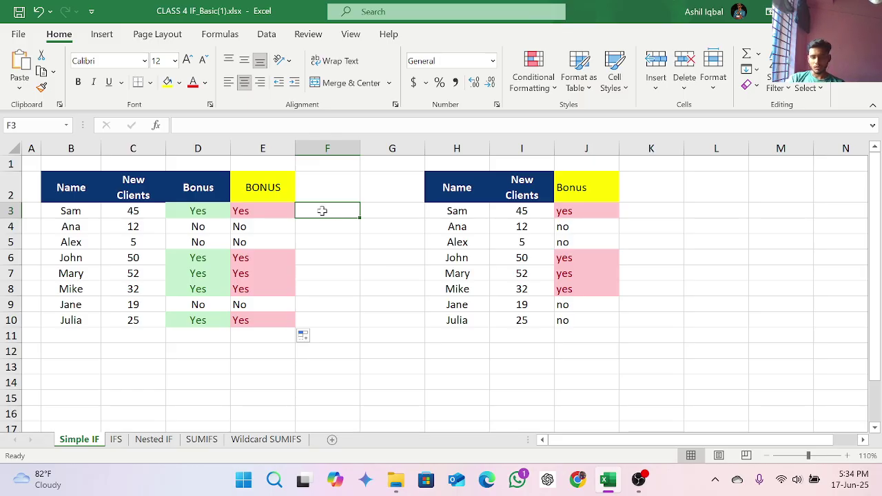
type("=")
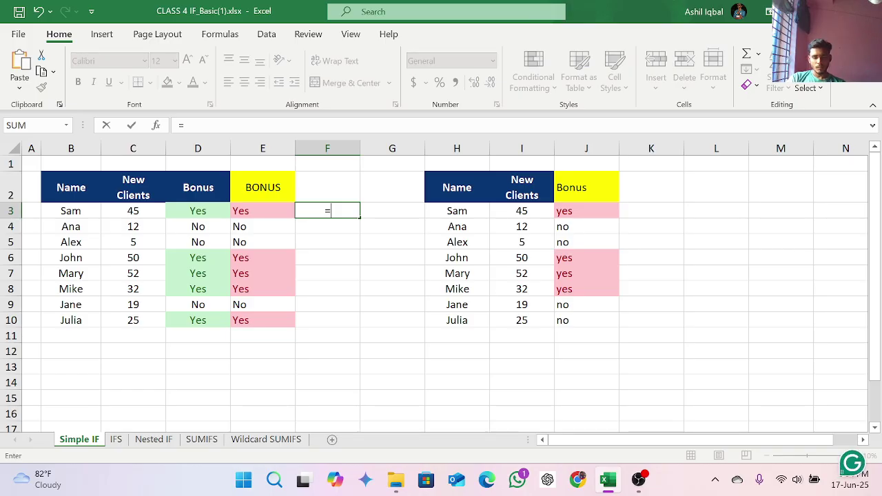
type("if")
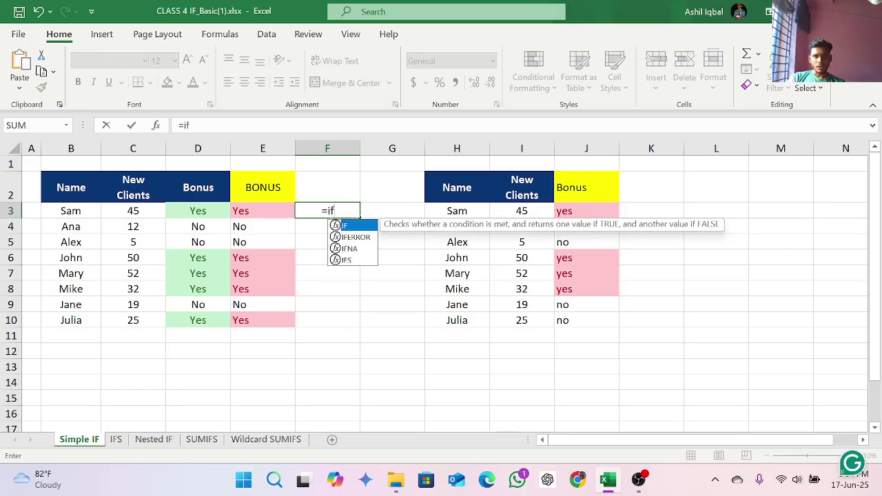
double_click(359, 228)
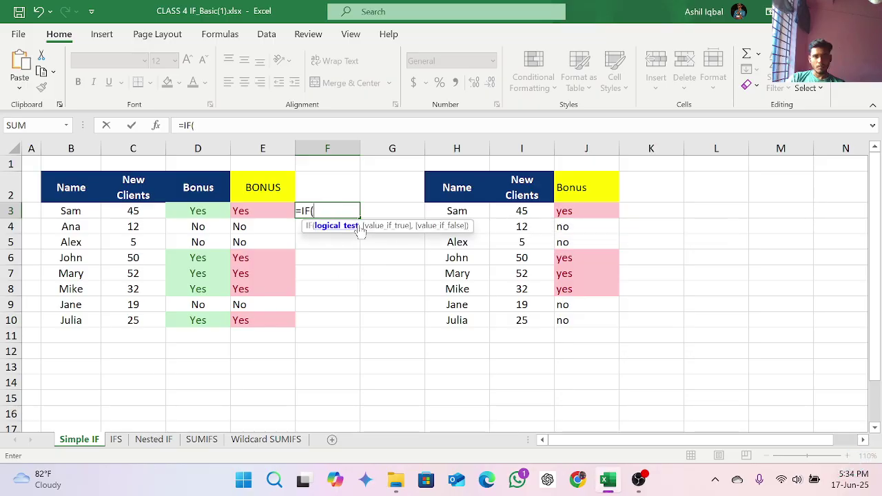
left_click(138, 214)
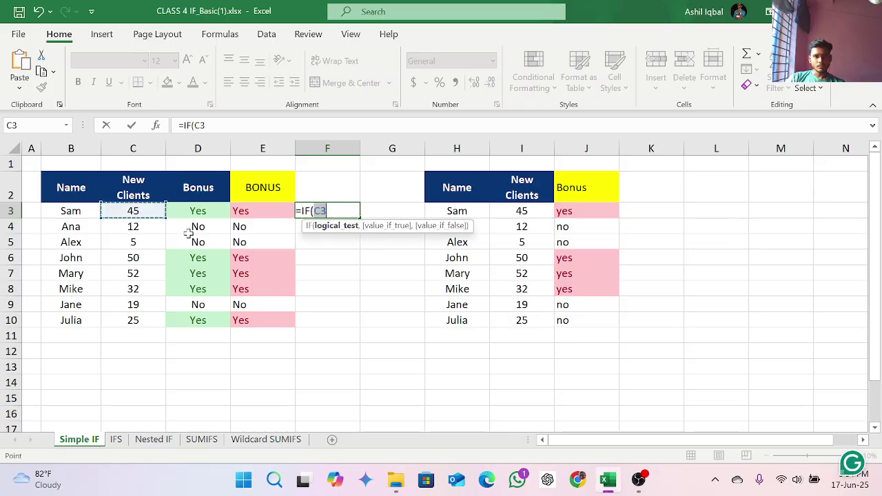
type(">")
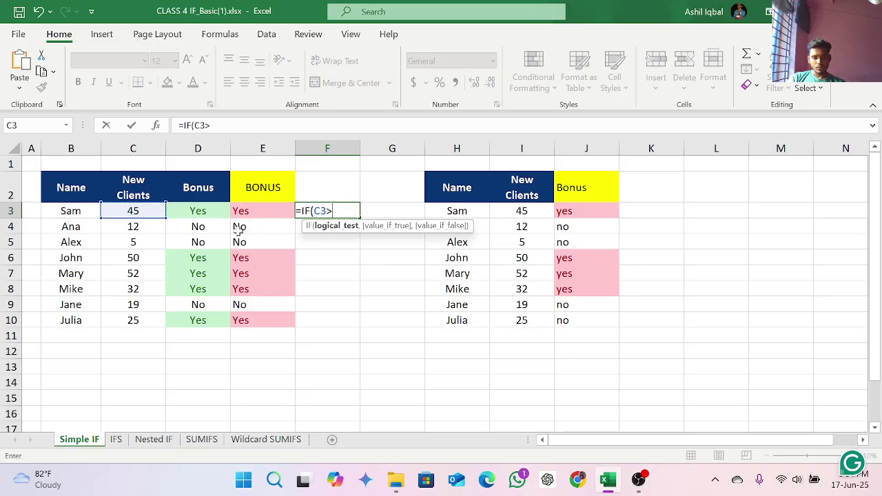
type("20")
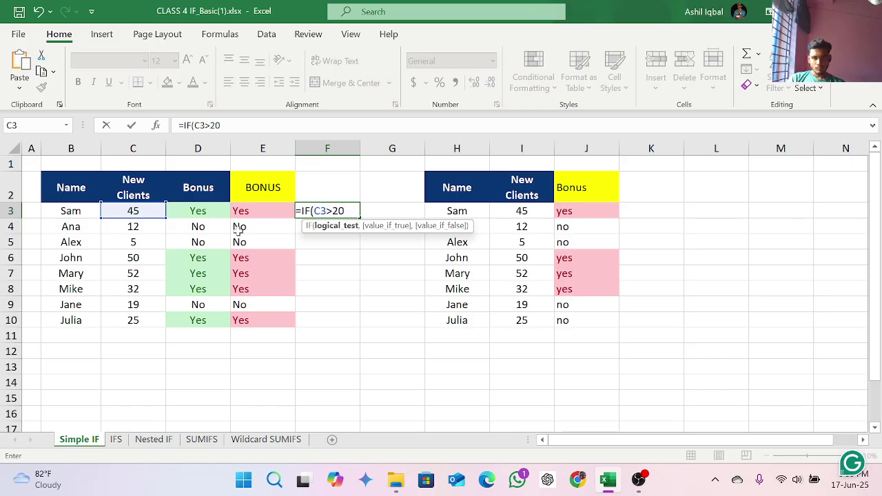
Add "Yes" as the value returned when the F3 formula's test is true
type(",")
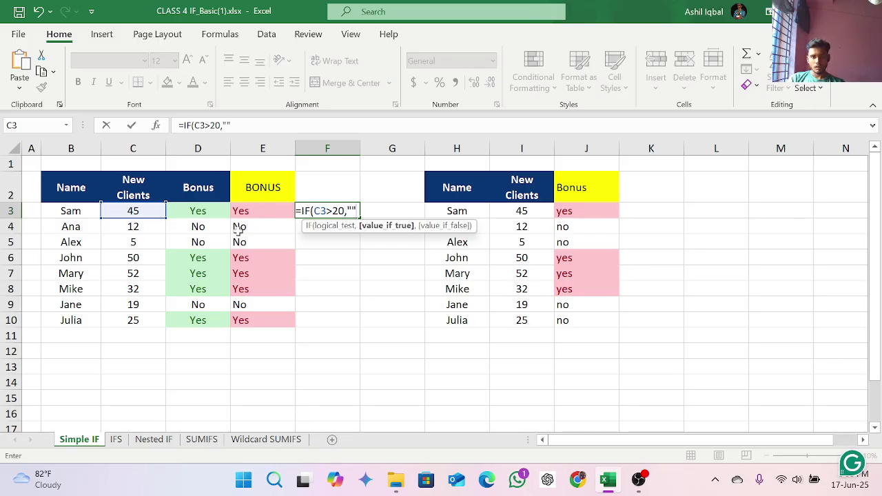
type("\"\"")
key("BackSpace")
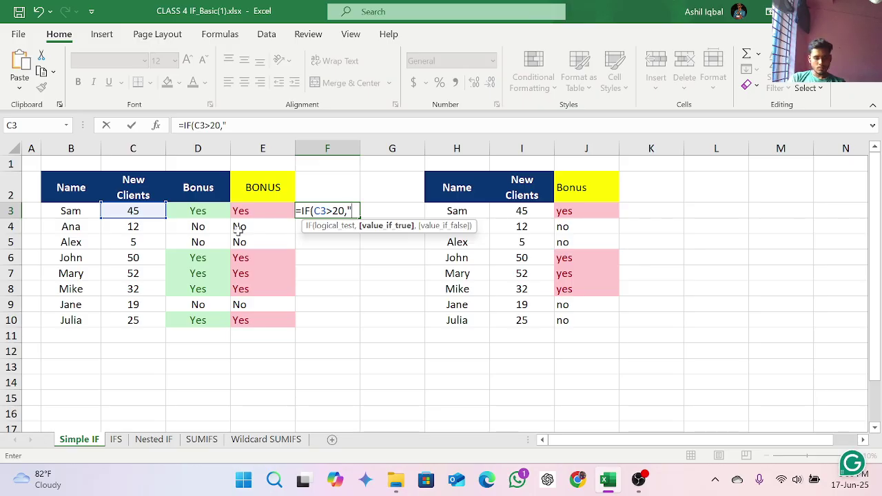
type("Yes")
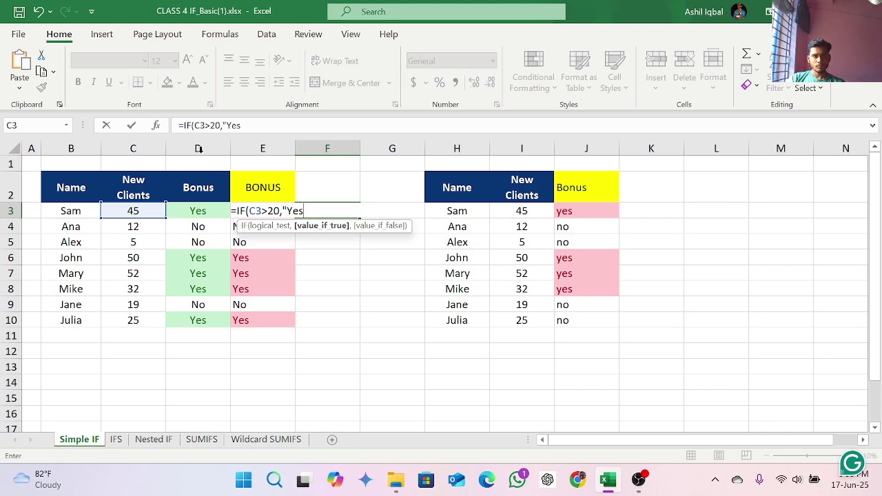
left_click(42, 13)
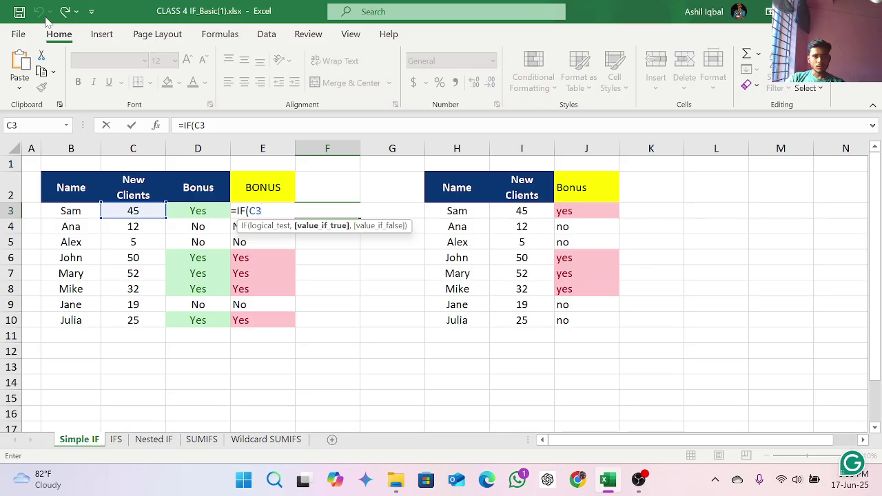
left_click(415, 363)
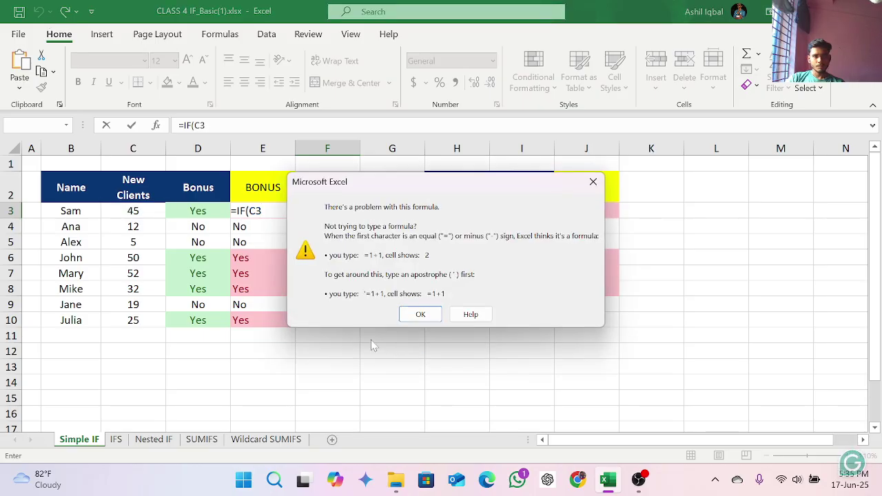
key("Return")
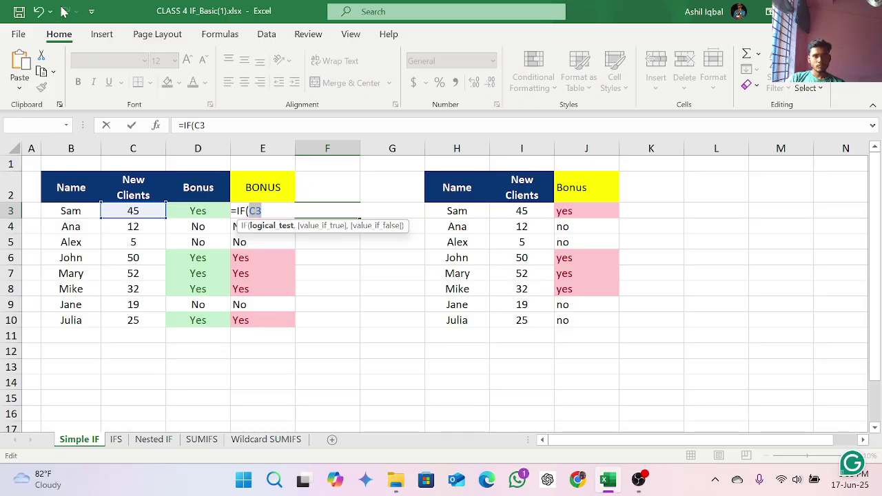
left_click(36, 14)
left_click(641, 479)
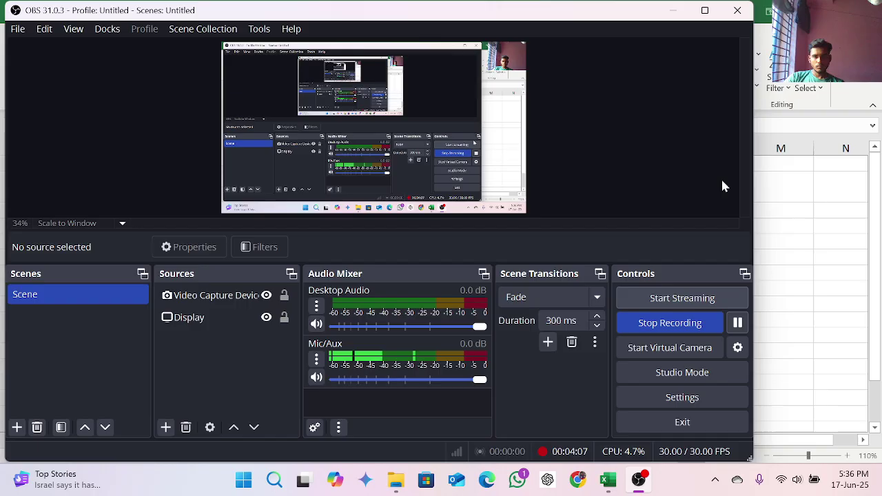
left_click(679, 10)
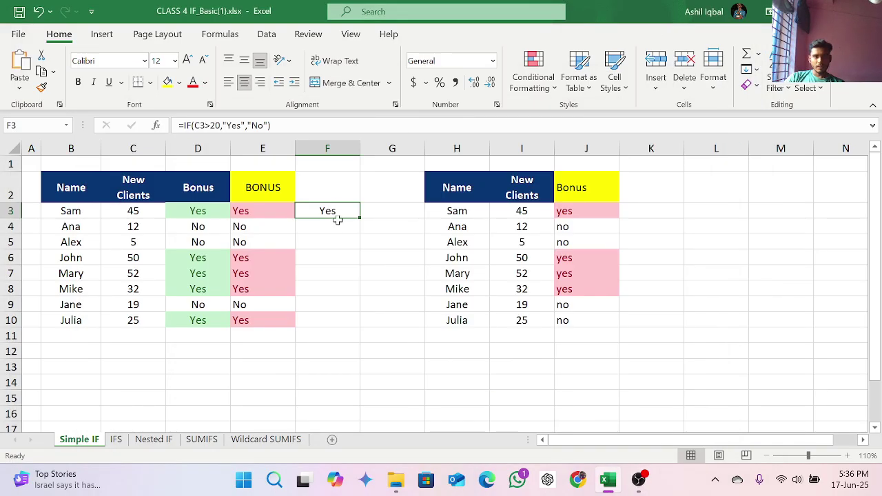
Fill the IF formula from F3 down through F10 for all listed people
left_click_drag(359, 218, 348, 320)
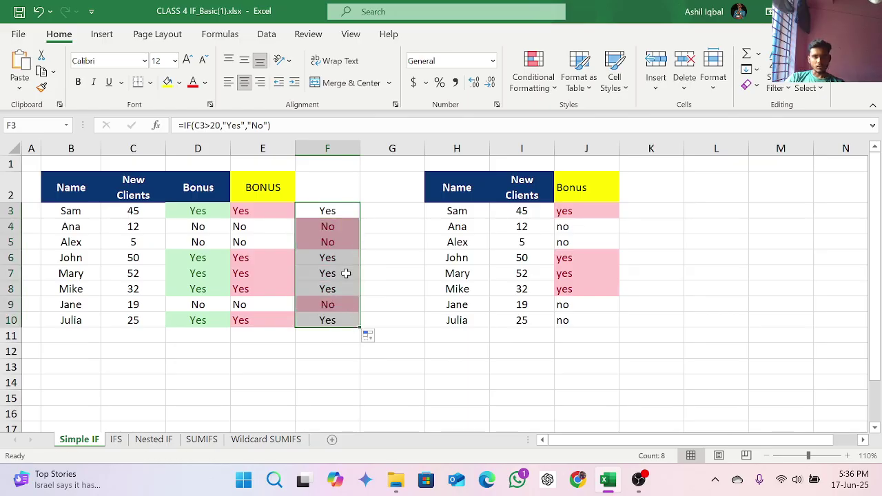
left_click(342, 273)
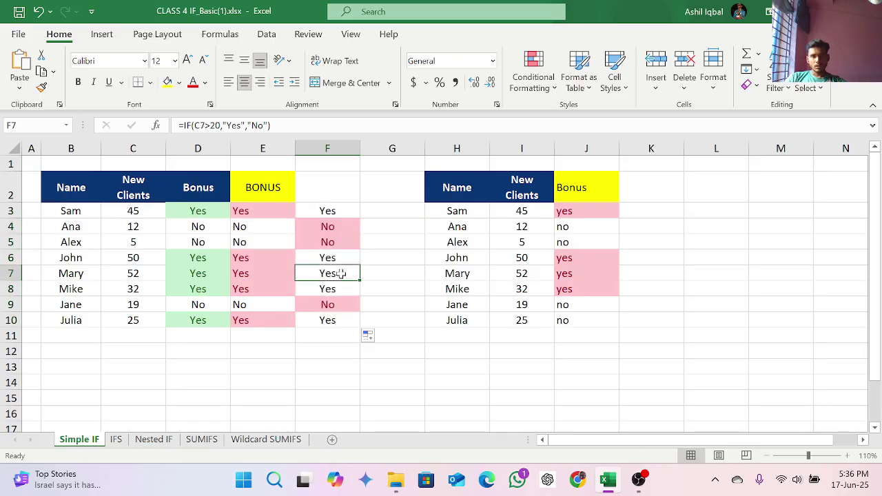
Add an Equal To conditional formatting rule to F3 that shows "yes" with Green Fill with Dark Green Text
left_click(337, 211)
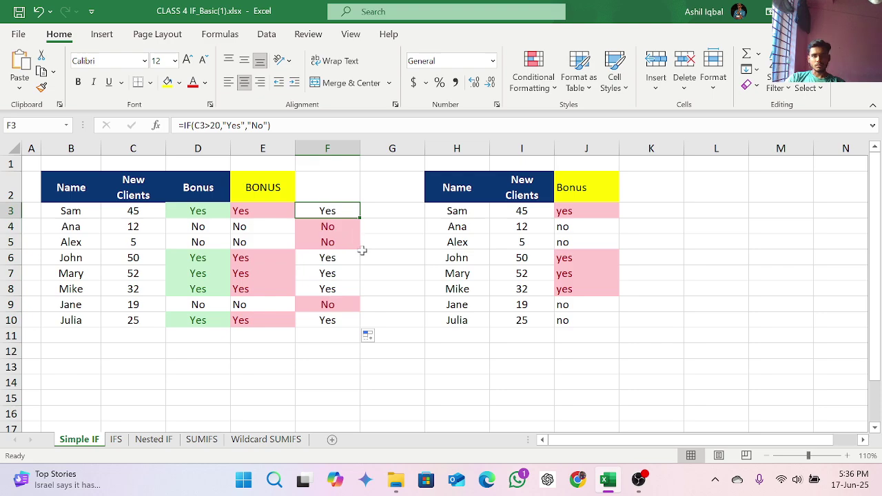
left_click(544, 84)
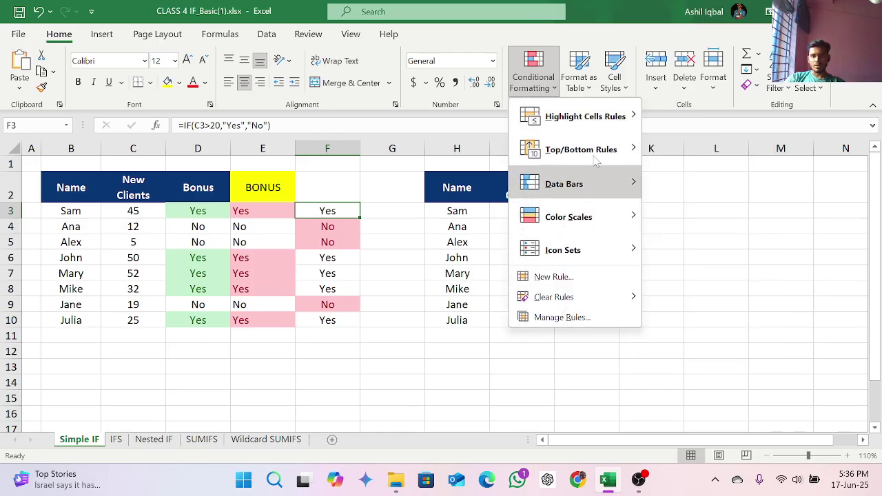
mouse_move(591, 123)
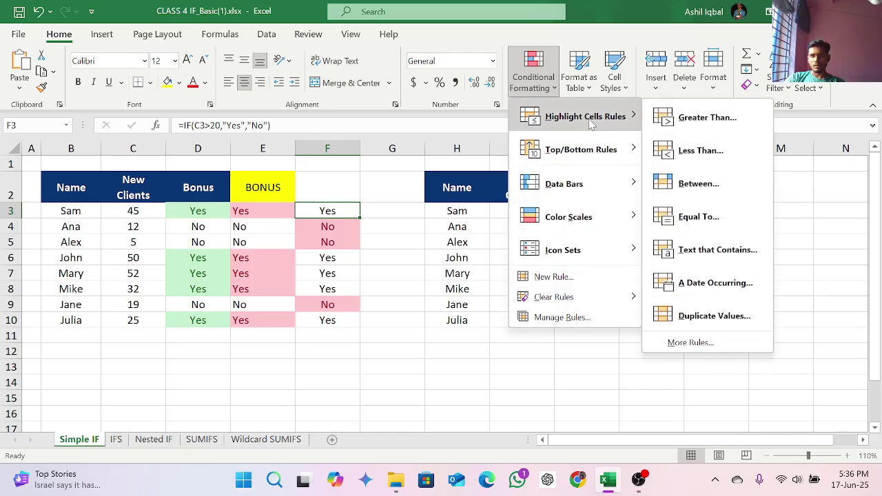
left_click(698, 217)
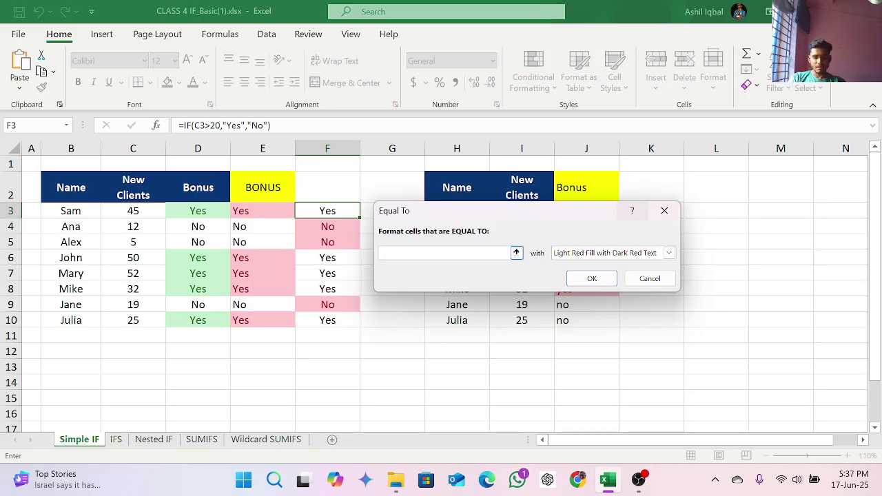
type("yes")
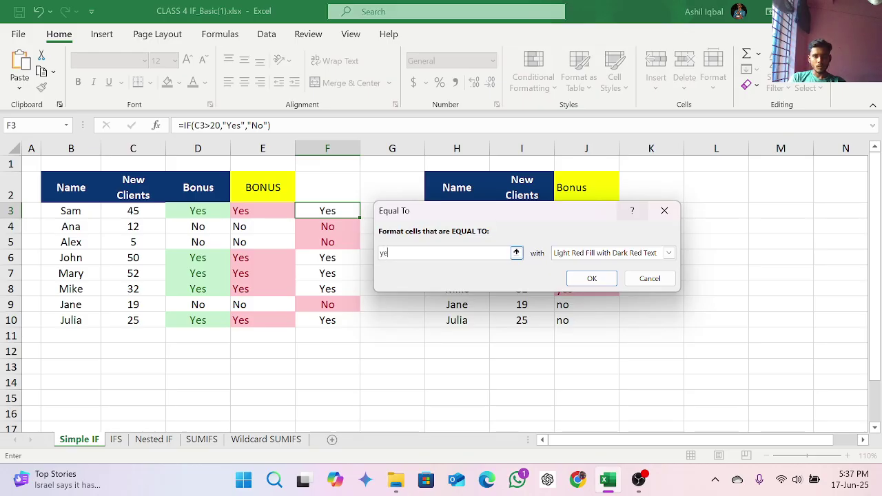
left_click(668, 253)
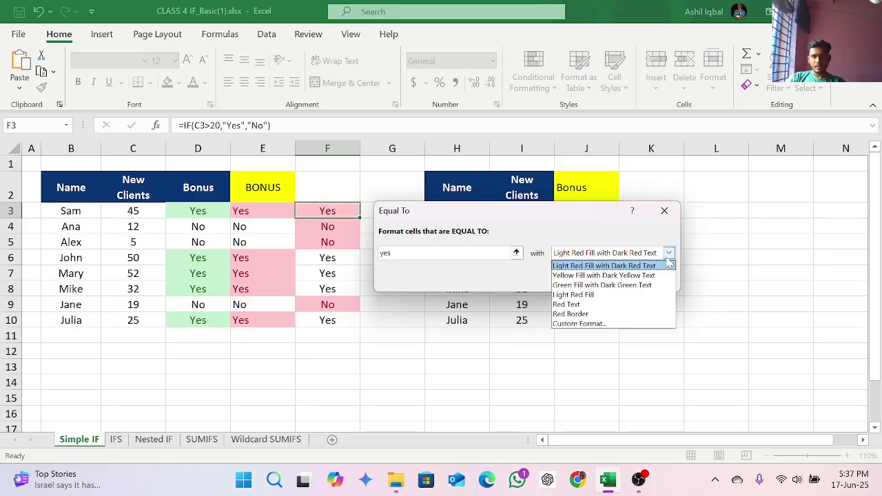
left_click(601, 285)
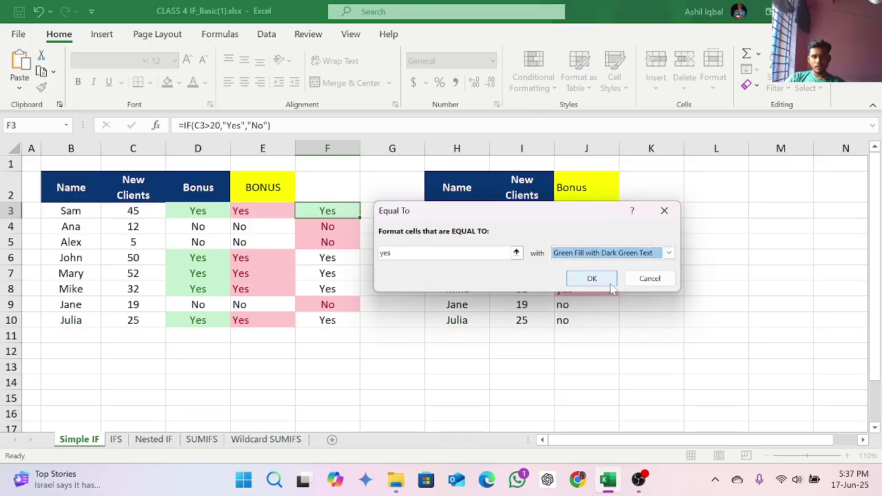
left_click(590, 279)
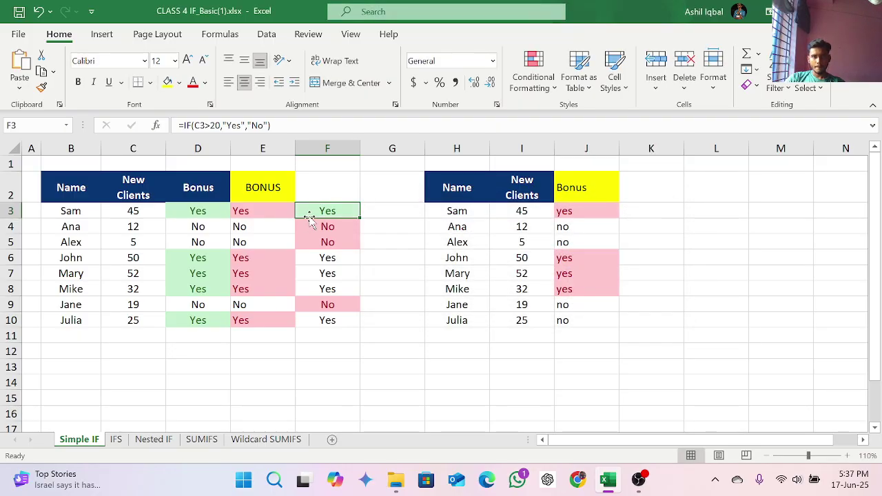
Fill F3 with its conditional formatting down through F10
left_click_drag(359, 216, 360, 326)
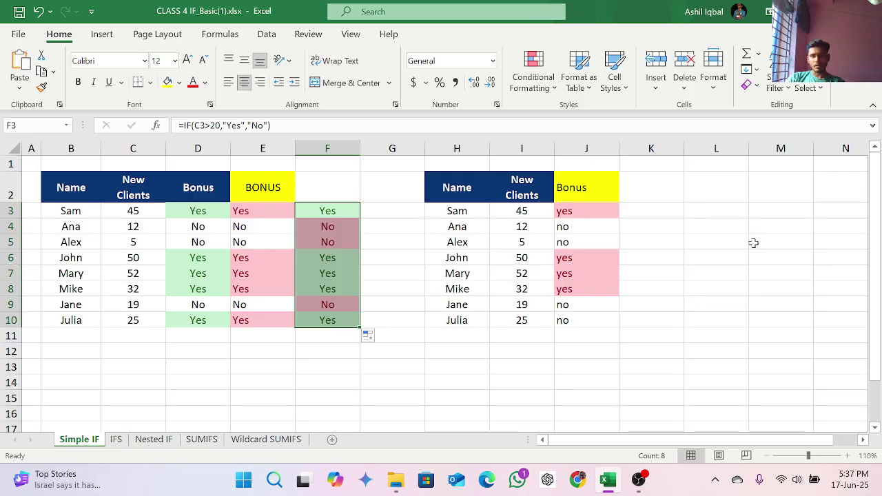
left_click(734, 220)
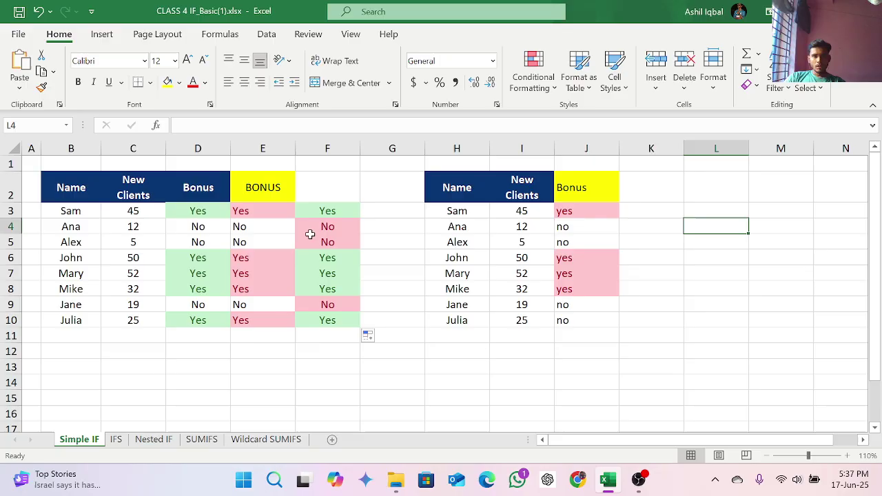
Change the logical test in the F3 formula to C3>30
left_click(338, 210)
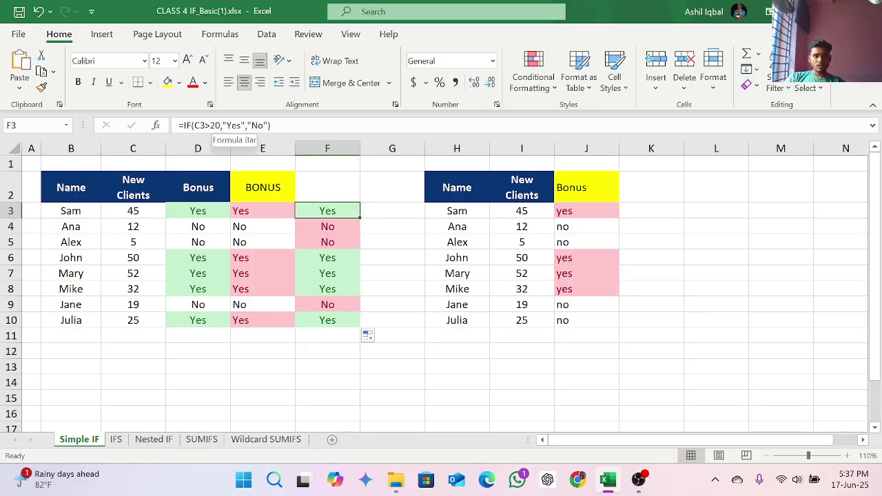
left_click(220, 125)
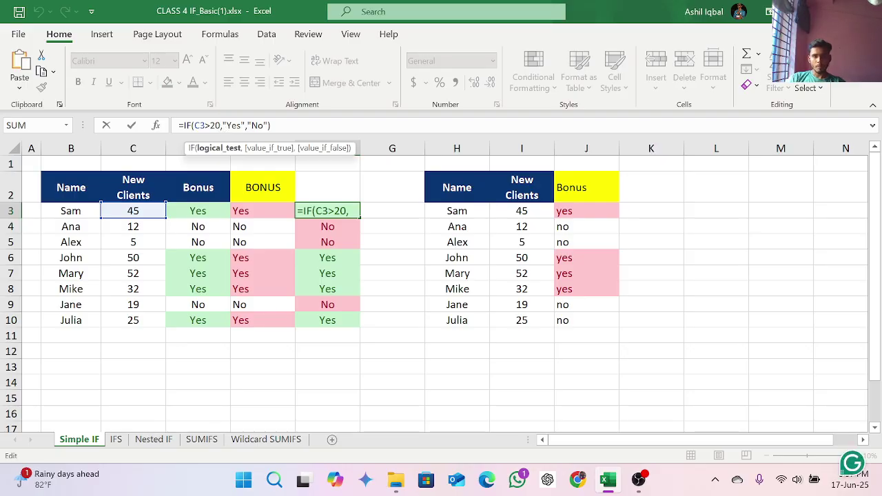
key("BackSpace")
key("BackSpace")
type("3")
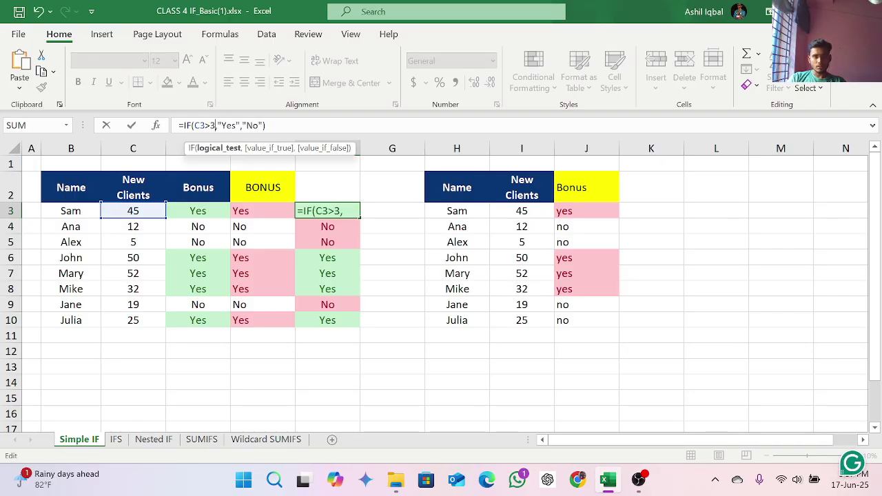
type("0")
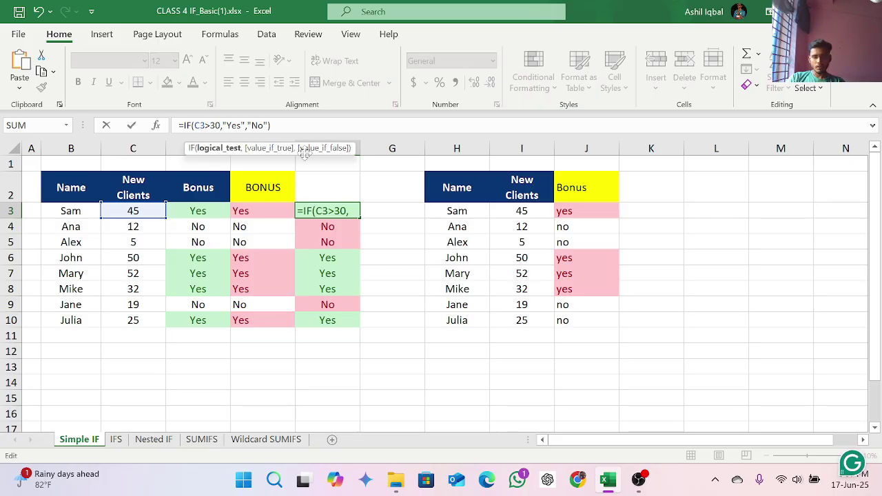
key("Return")
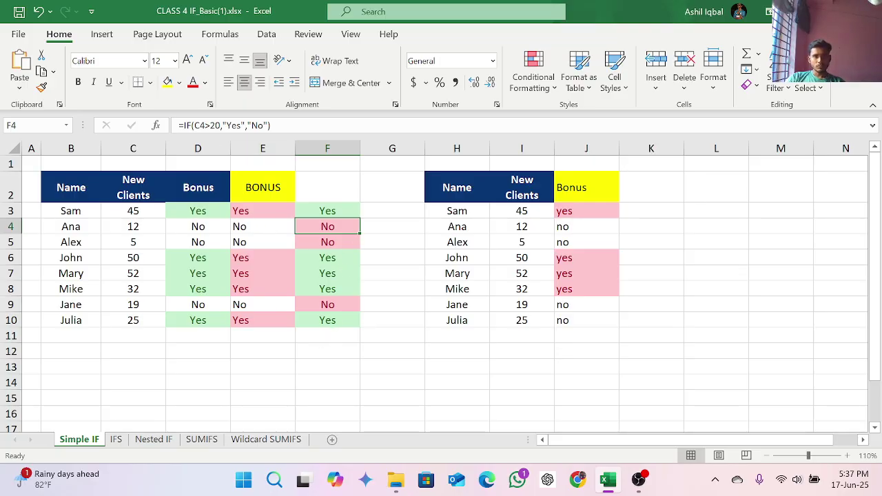
Change the logical test in the F4 formula to C4>30
left_click(219, 126)
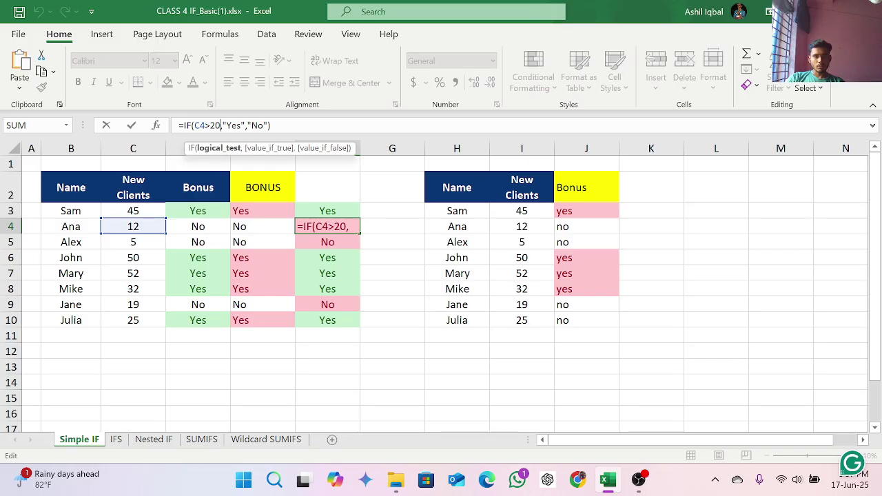
key("BackSpace")
key("BackSpace")
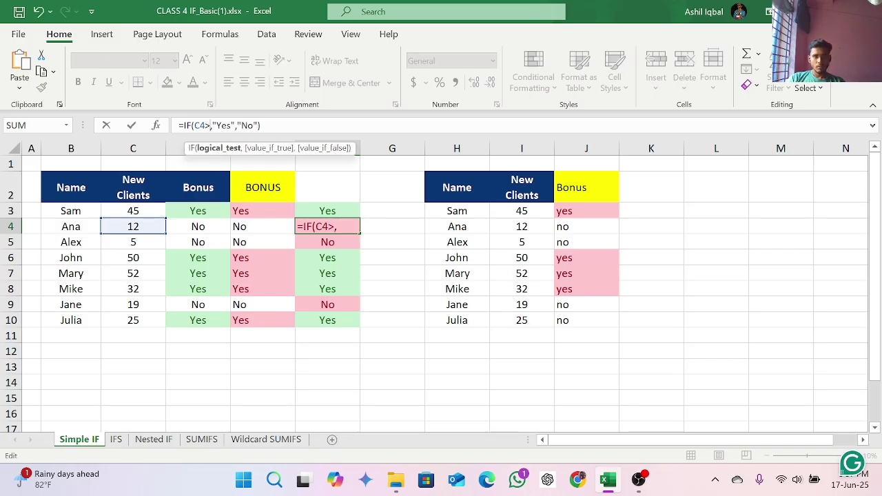
type("30")
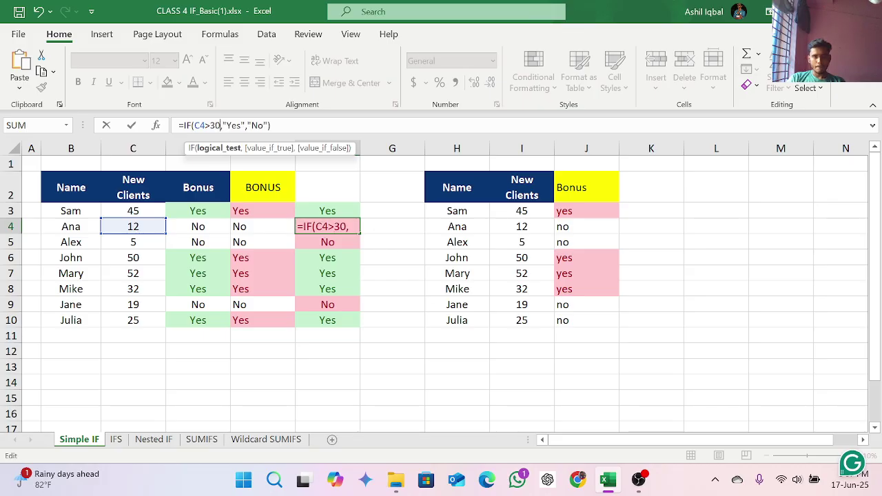
key("Return")
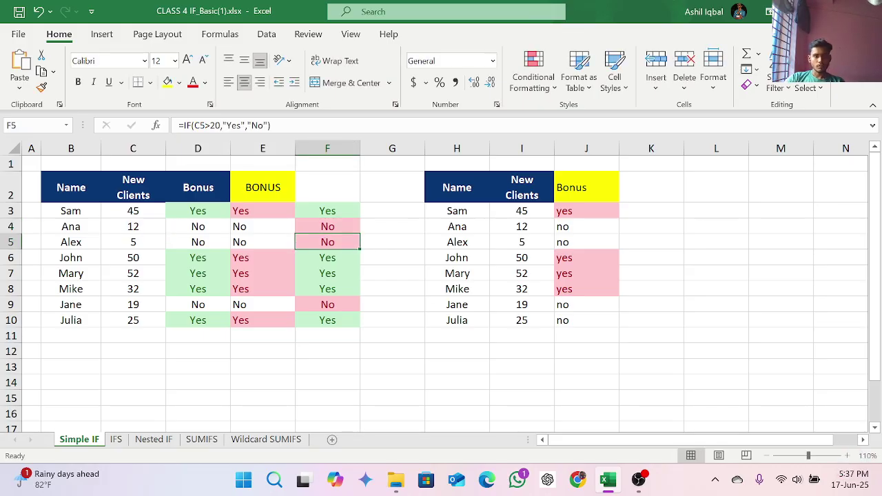
Fill the C3>30 formula from F3 down through F10
left_click(324, 210)
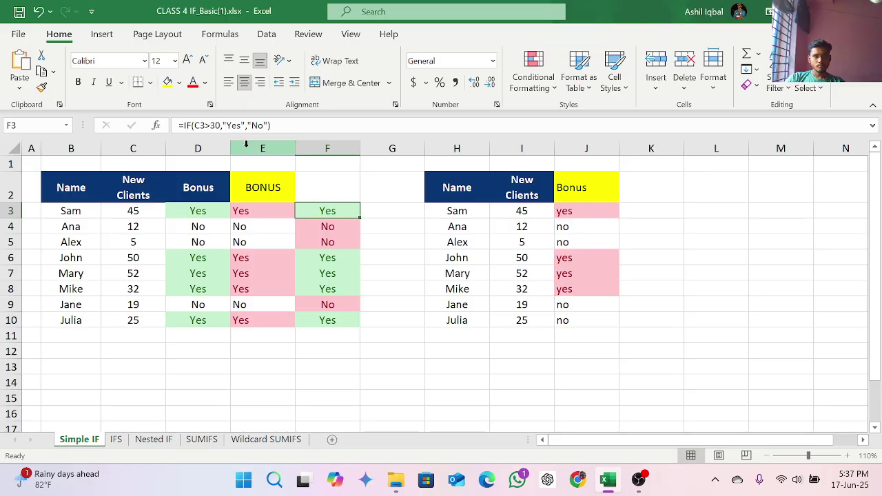
left_click_drag(359, 218, 360, 328)
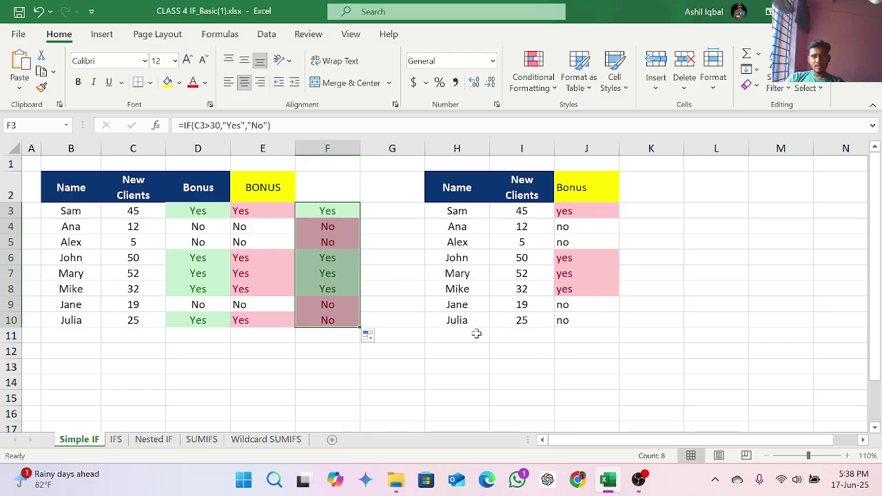
left_click(406, 370)
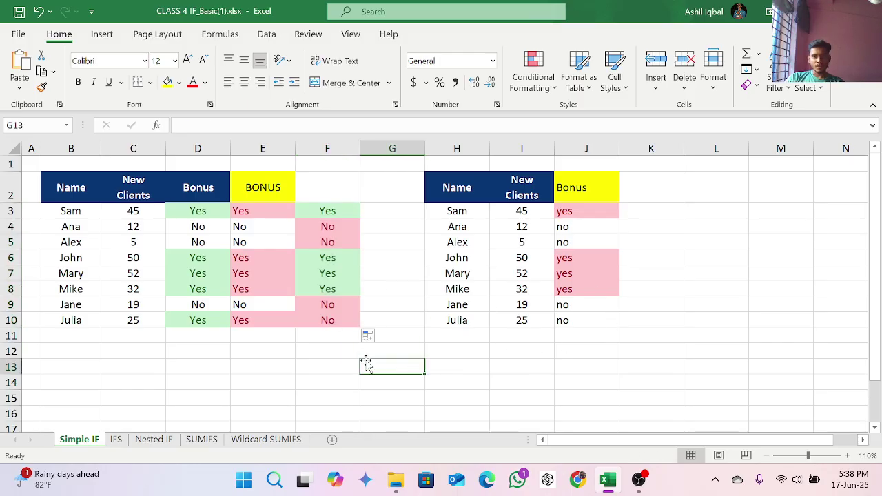
Go to the IFS sheet and select E3 to view its existing bonus formula
left_click(115, 440)
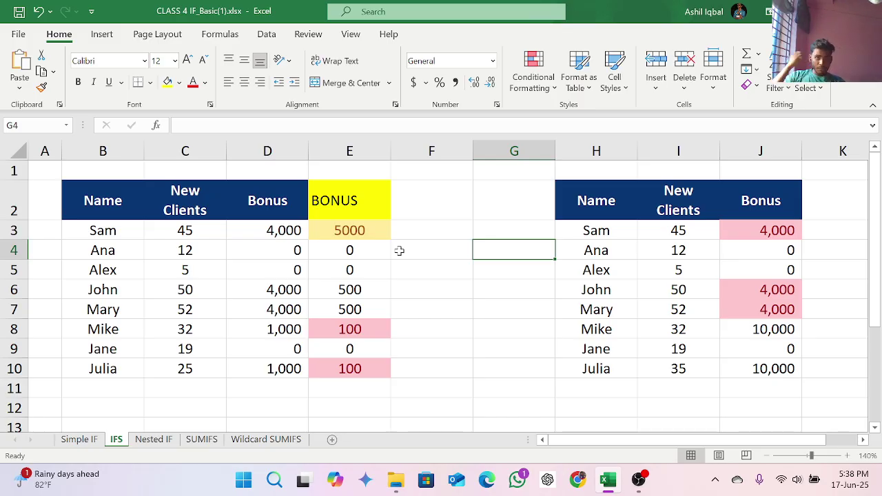
left_click(73, 441)
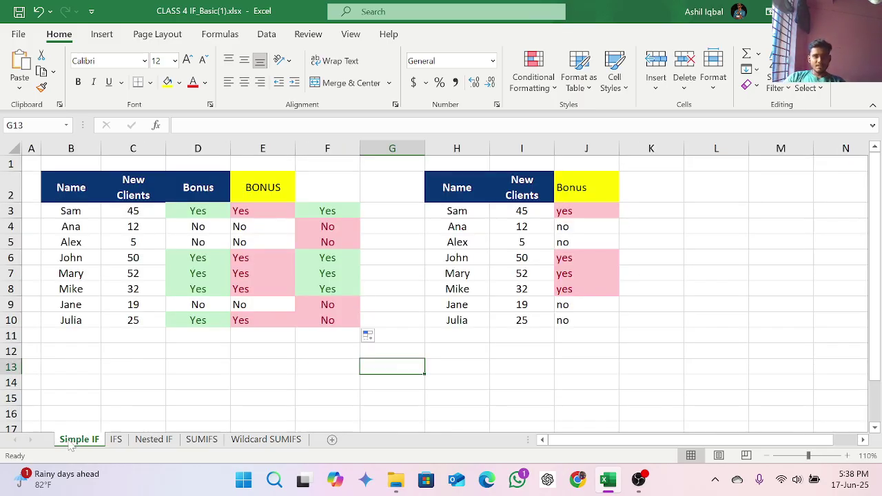
left_click(115, 440)
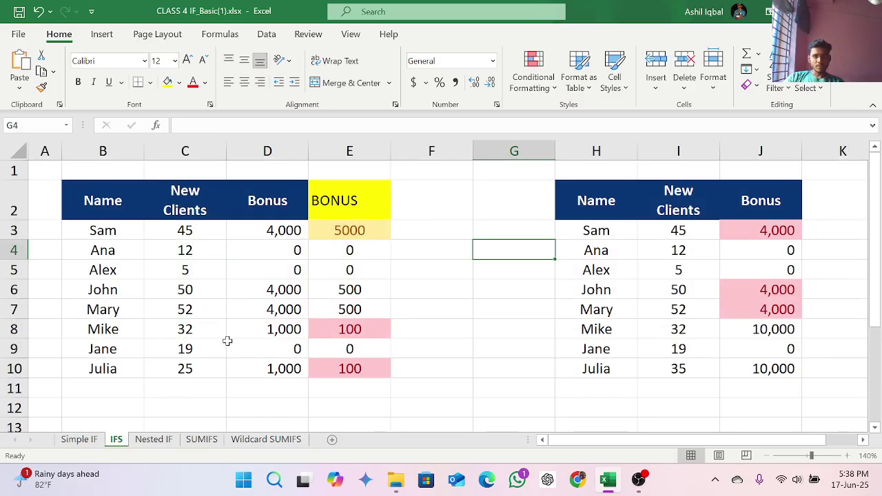
left_click(350, 235)
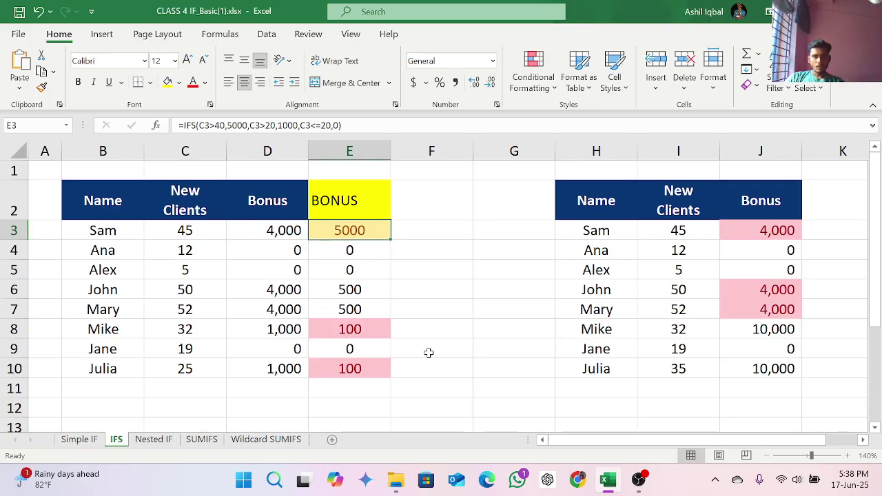
left_click(639, 480)
left_click(738, 324)
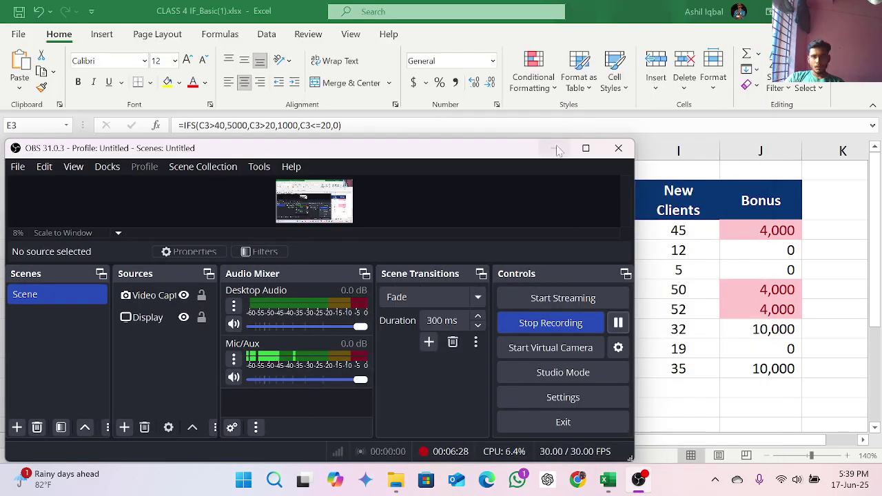
left_click(556, 147)
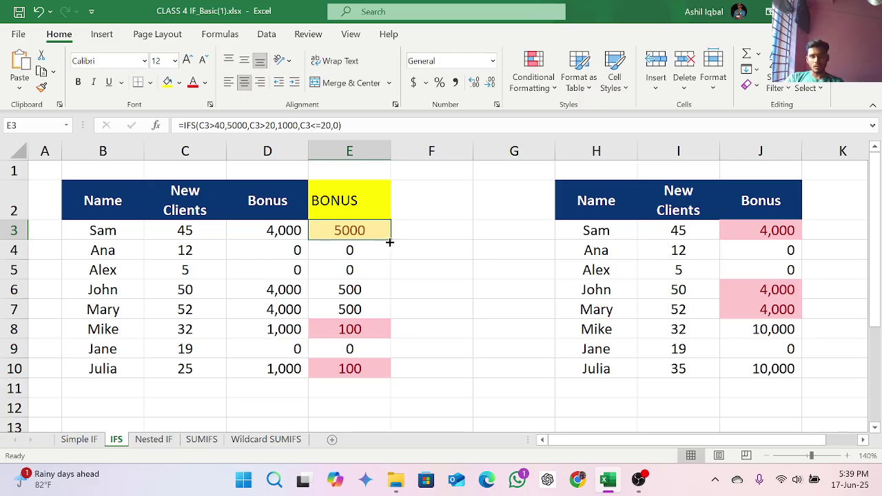
Clear the existing bonus formulas from E3:E10 on the IFS sheet
left_click_drag(390, 240, 390, 379)
key("Delete")
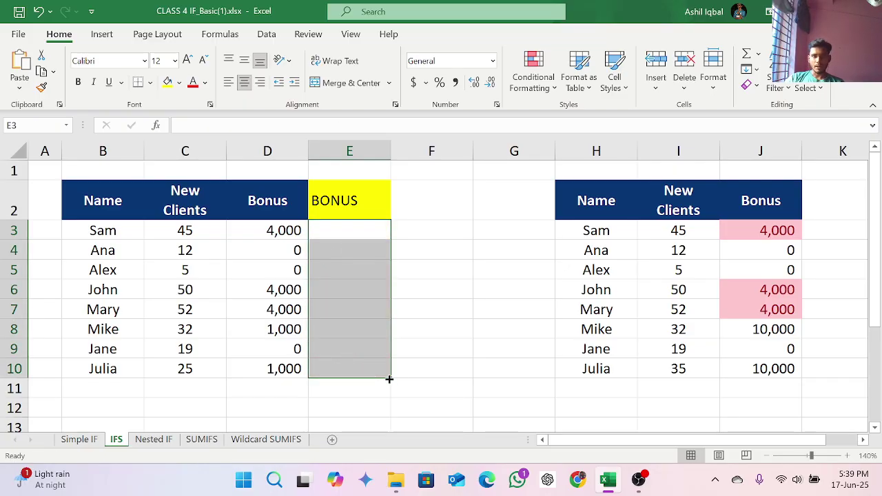
Start an IFS formula in E3 with the first condition C3>40 returning 5000
left_click(330, 229)
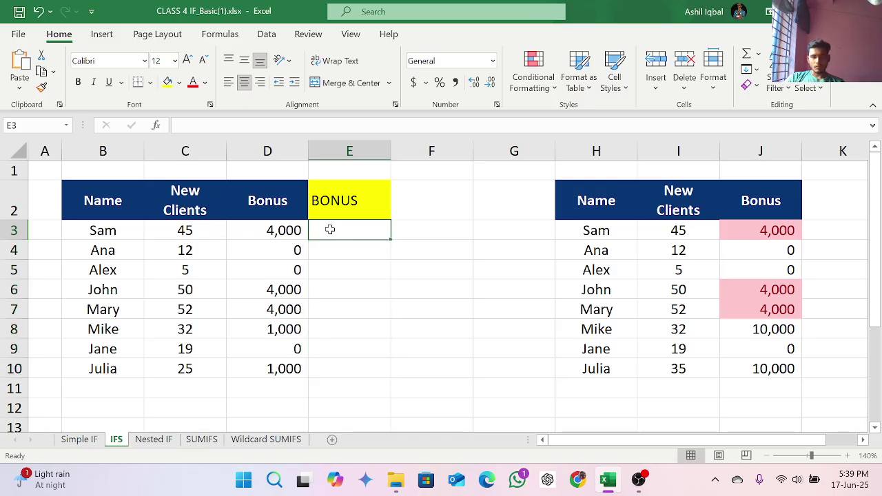
type("=")
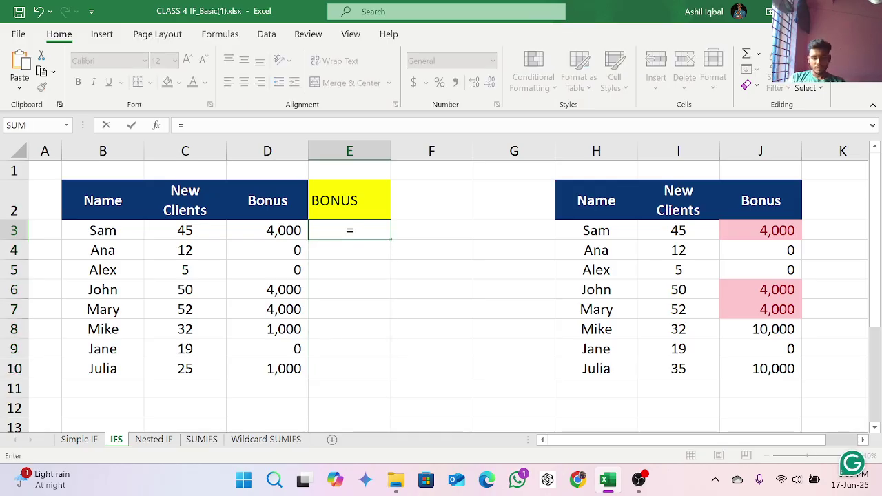
type("ifs")
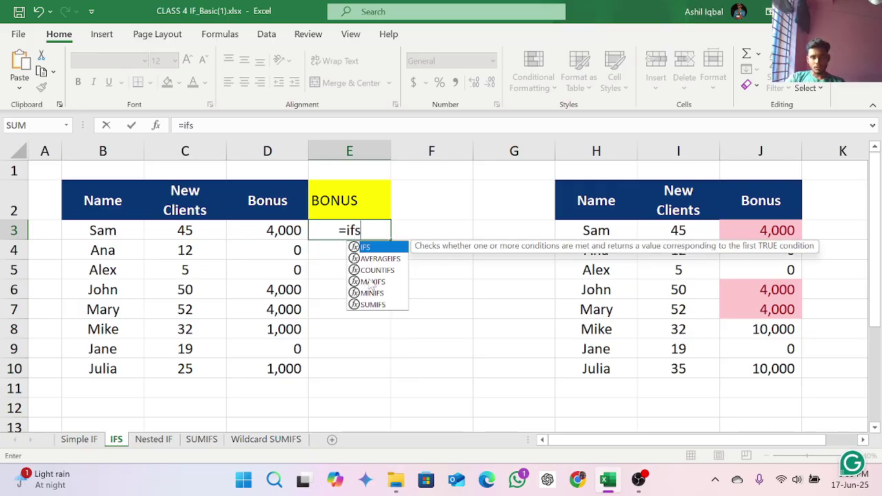
double_click(383, 247)
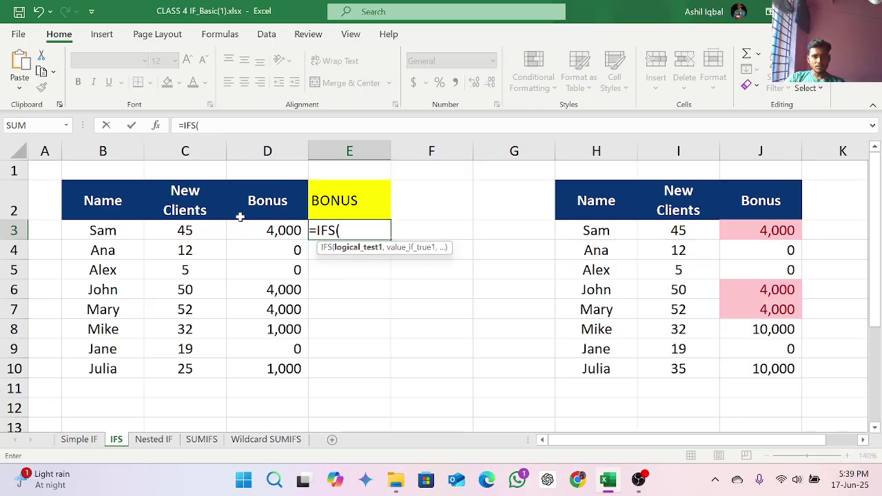
left_click(192, 234)
type(">")
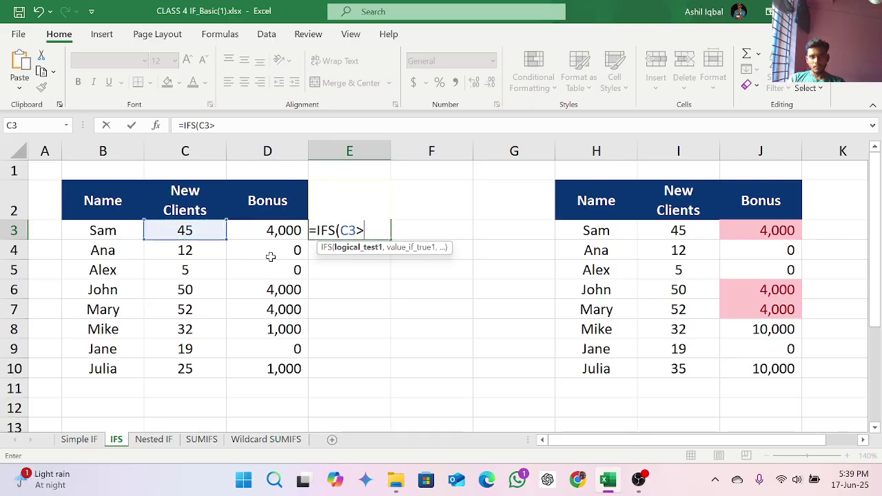
type("4")
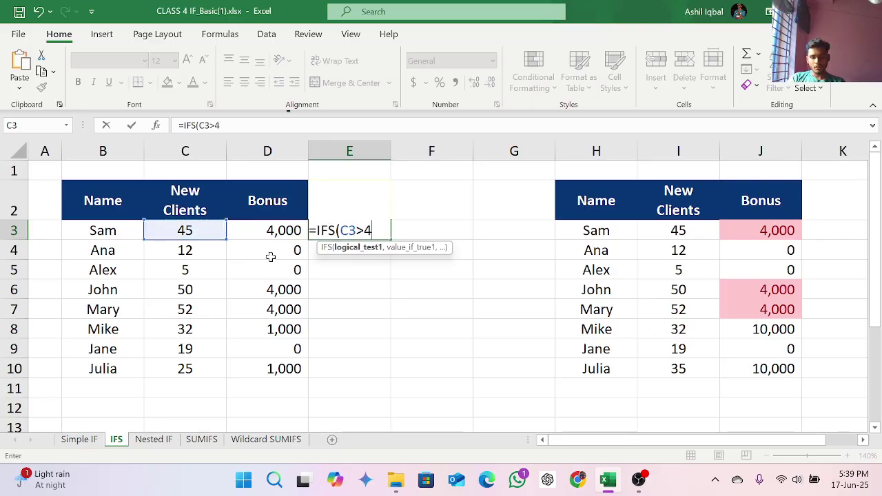
type("0,")
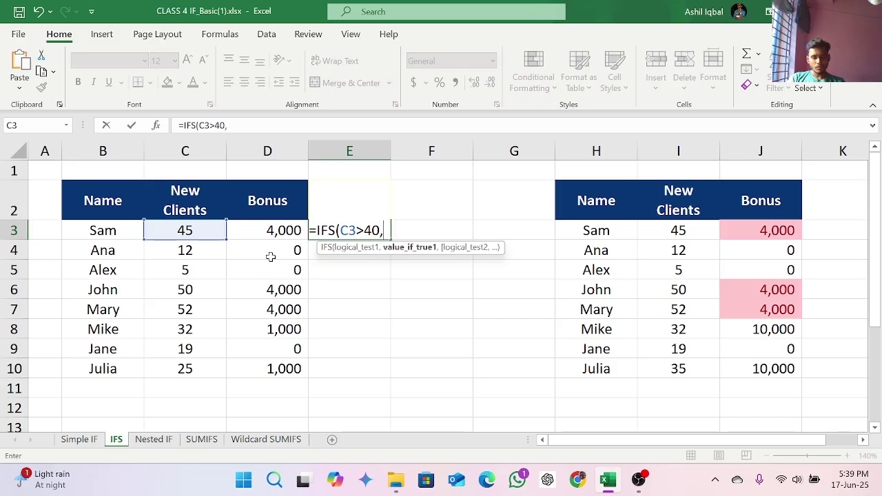
type("5000")
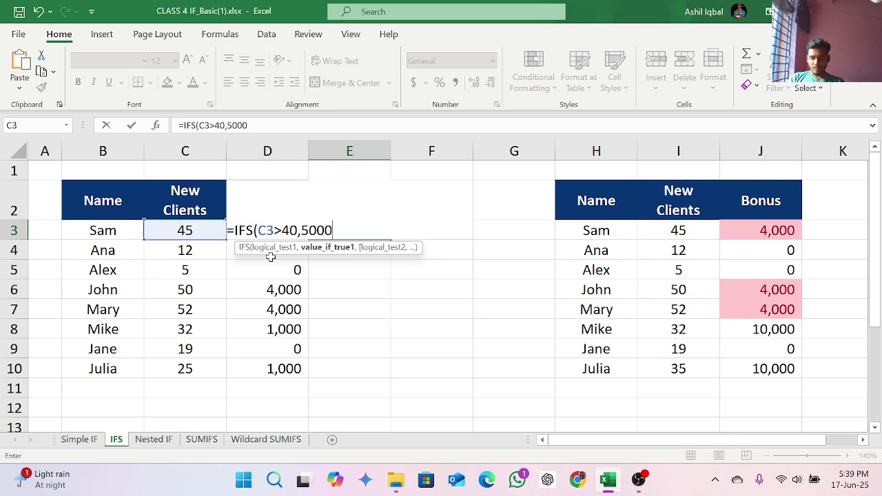
type(",")
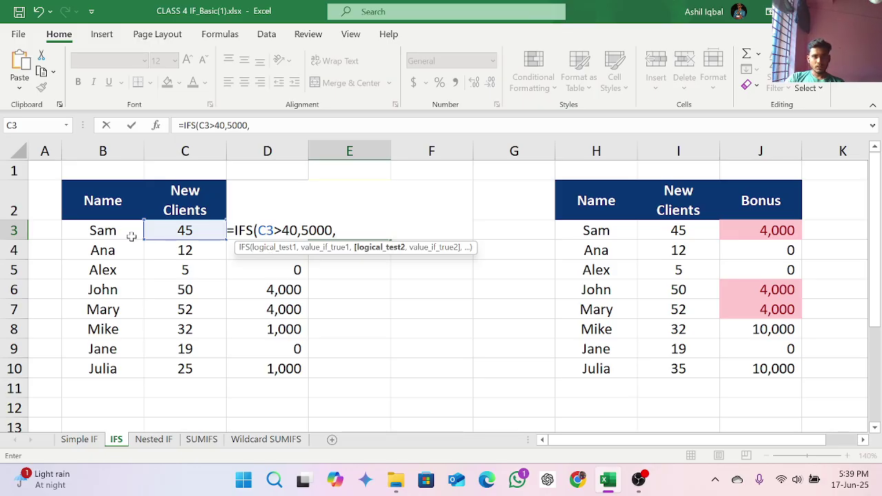
Add the second condition C3>20 returning 1000 to the IFS formula in E3
left_click(186, 233)
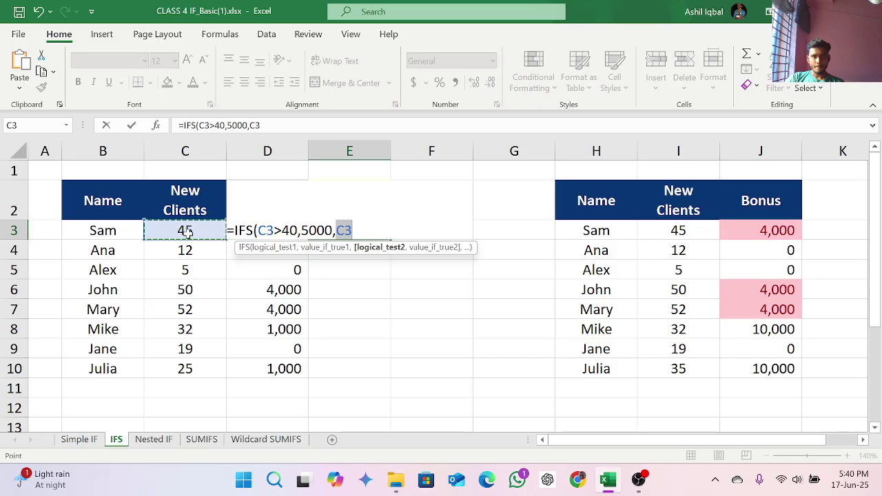
type(">")
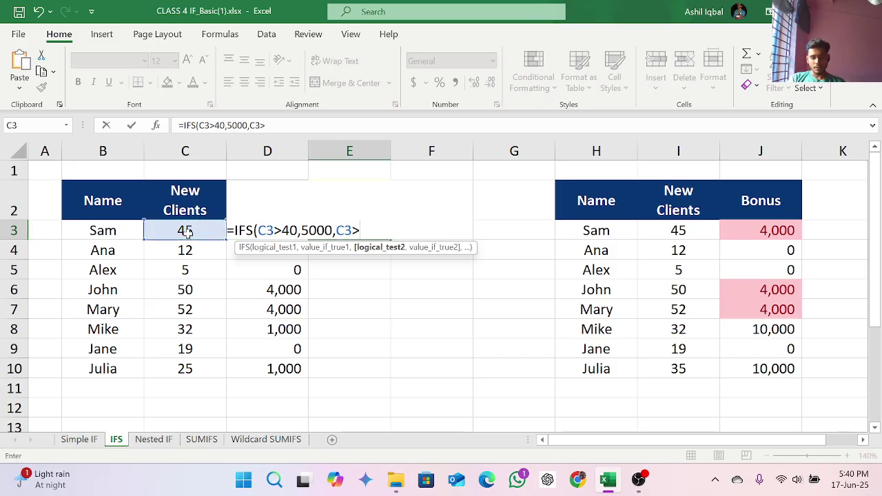
type("20")
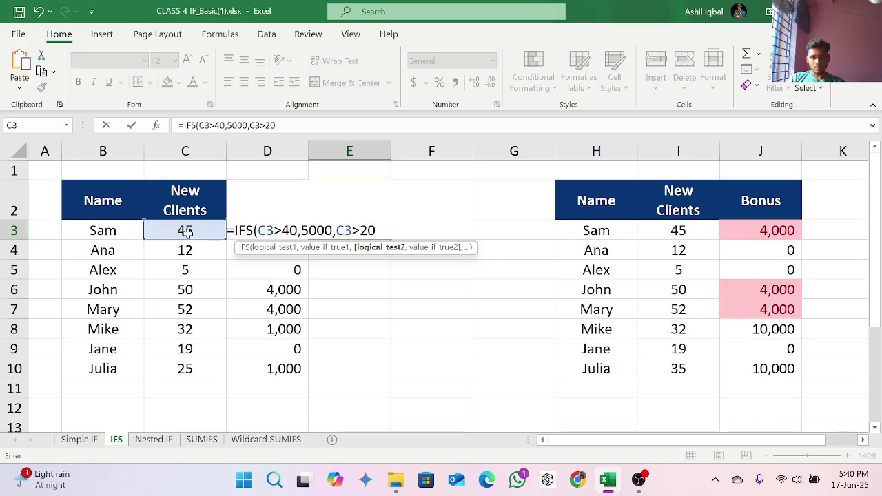
type(",")
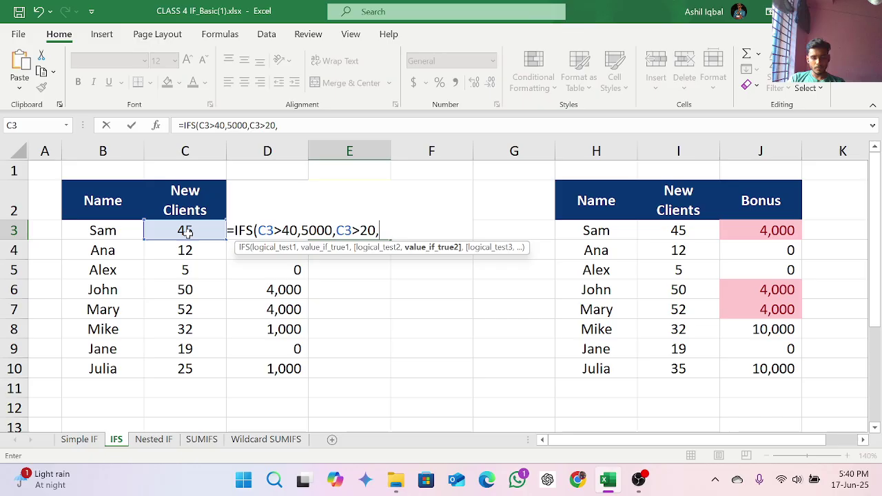
type("1000")
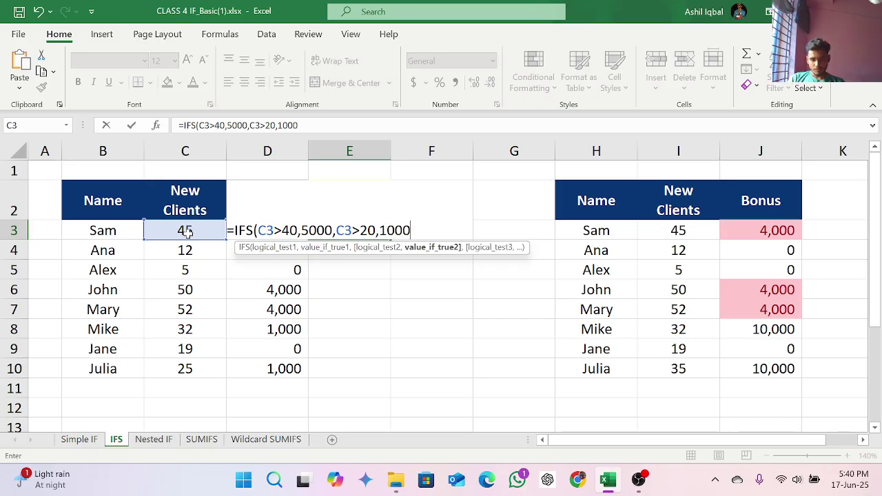
type(",")
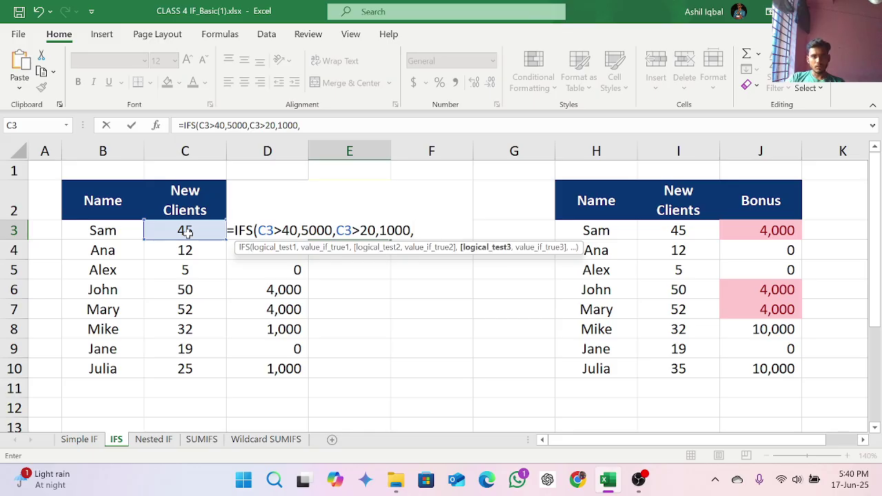
Add a third condition C3<=0 to the IFS formula in E3 and try to enter the formula without a matching result
left_click(187, 233)
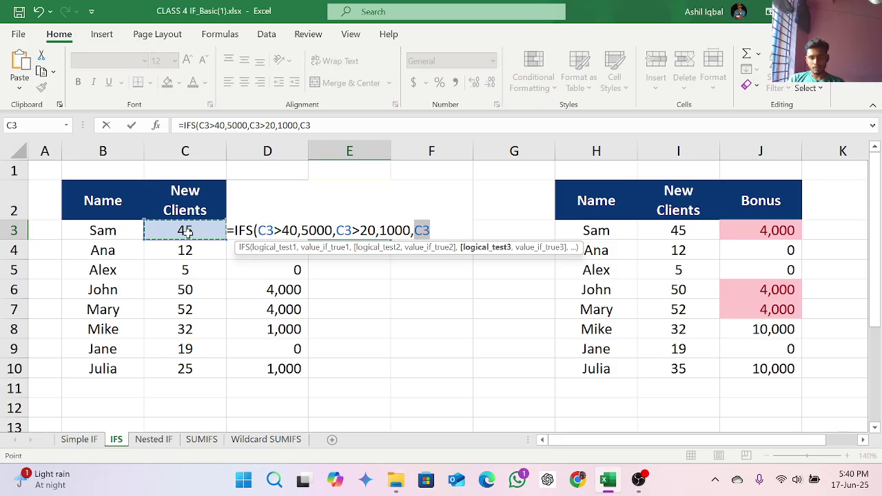
type("<=")
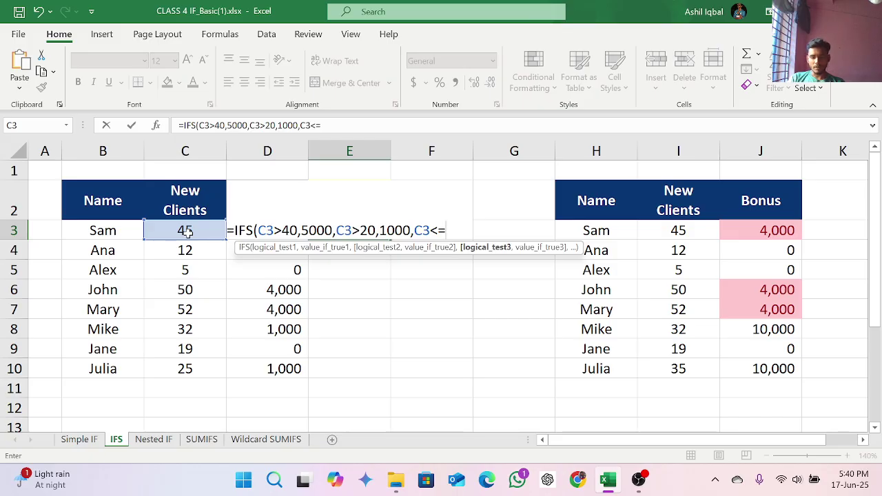
type("0)")
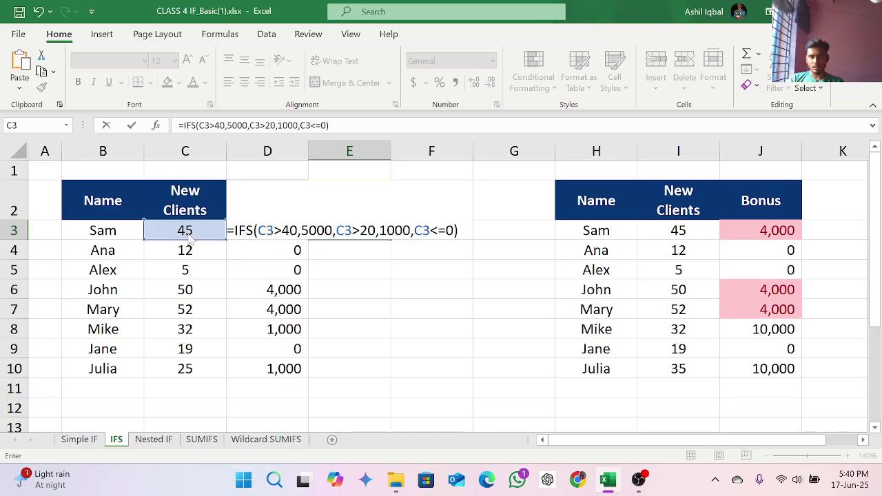
key("Return")
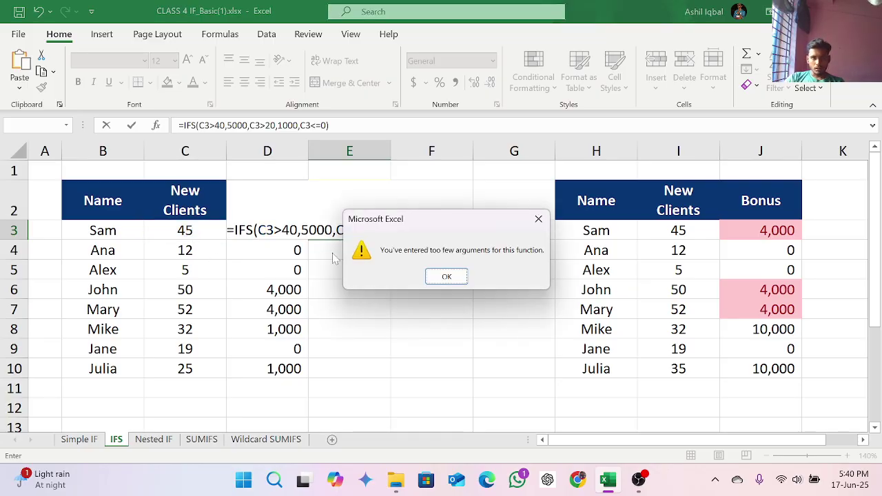
left_click(446, 277)
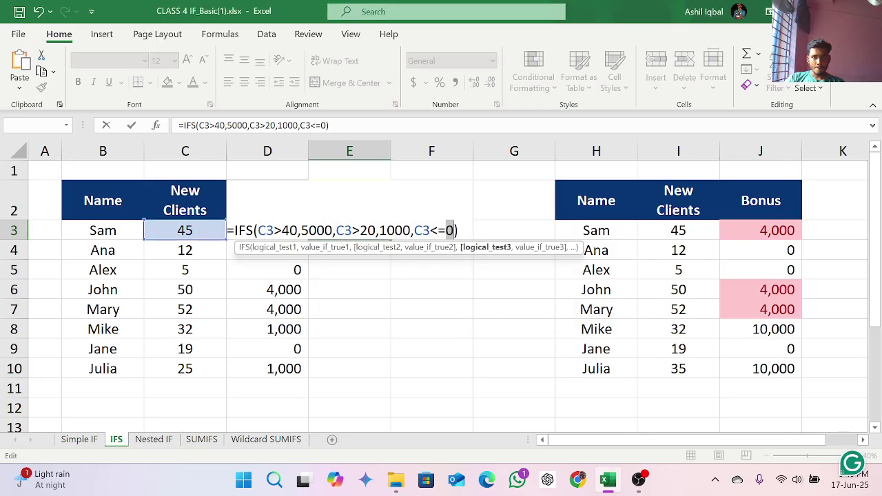
key("Right")
key("Return")
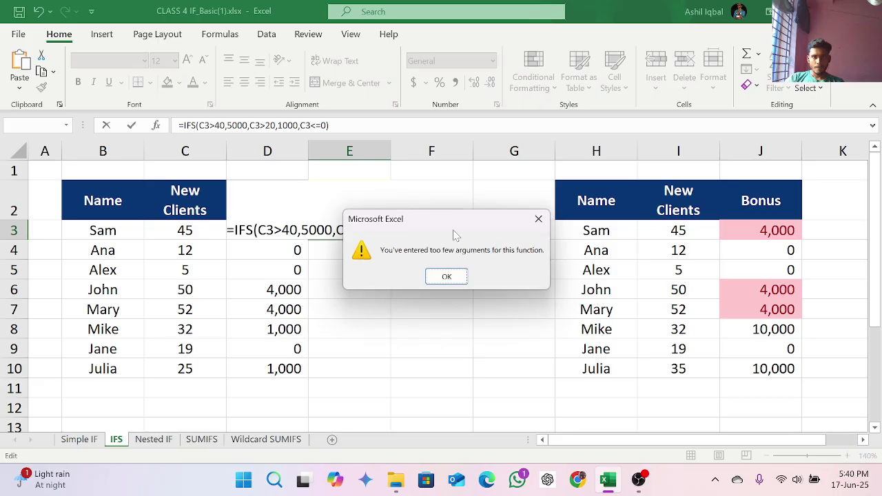
left_click(446, 276)
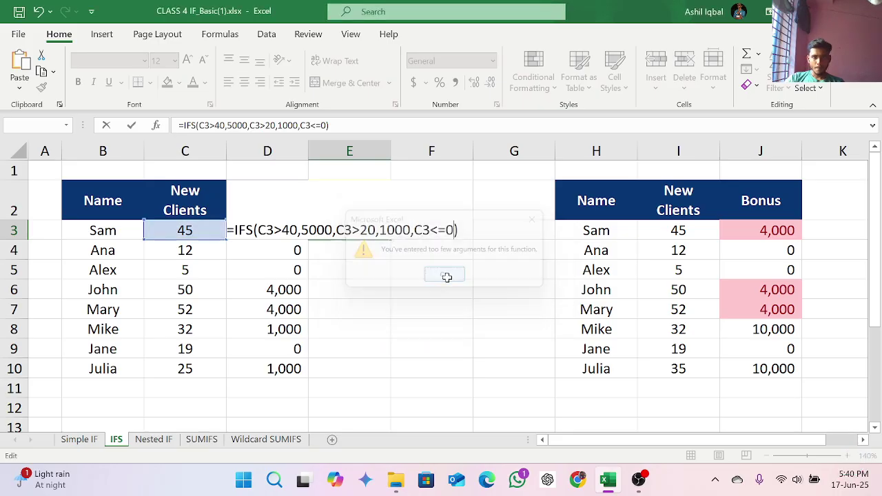
Try to enter the E3 formula with a comma inserted between C3<= and 0, and remove that comma again
left_click(638, 479)
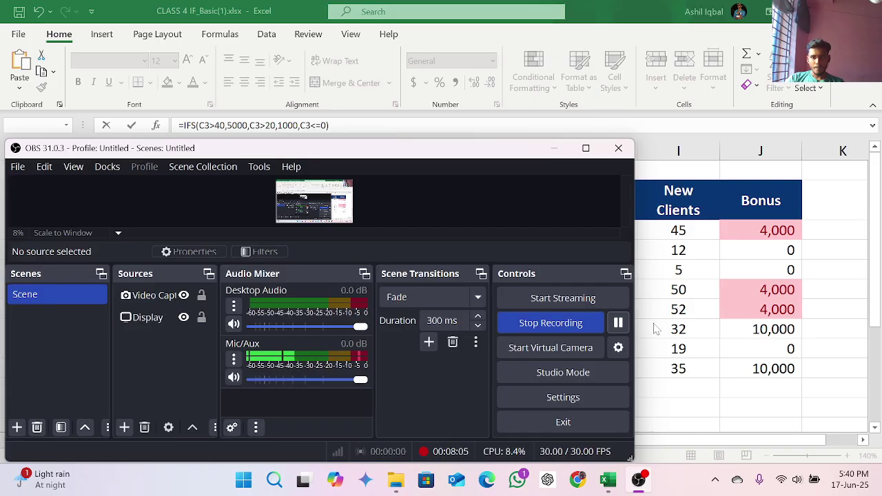
left_click(553, 148)
key("Left")
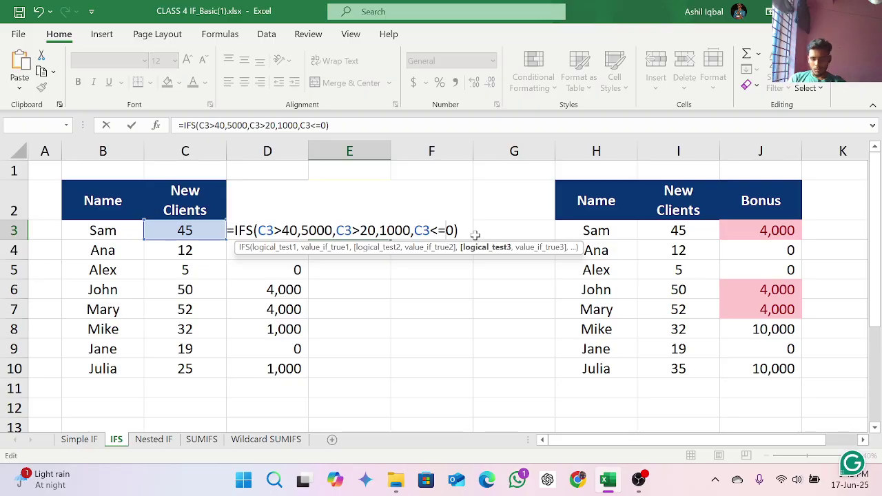
type(",")
key("Return")
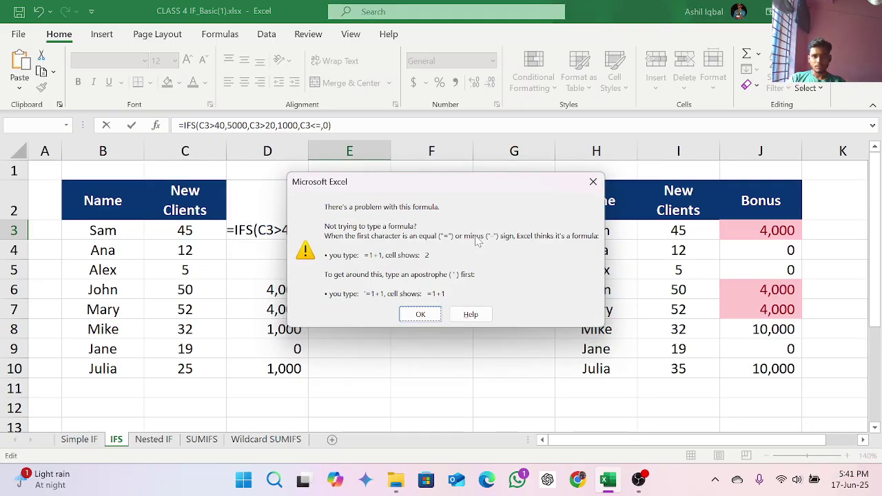
left_click(420, 314)
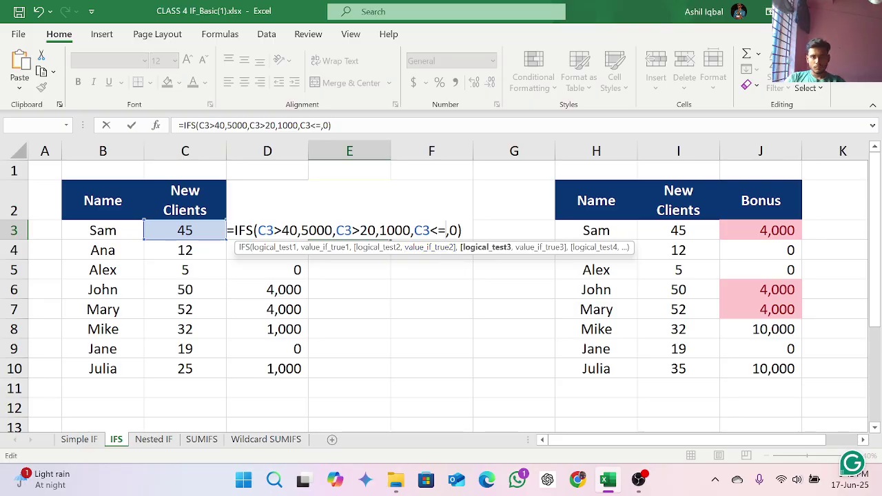
key("Delete")
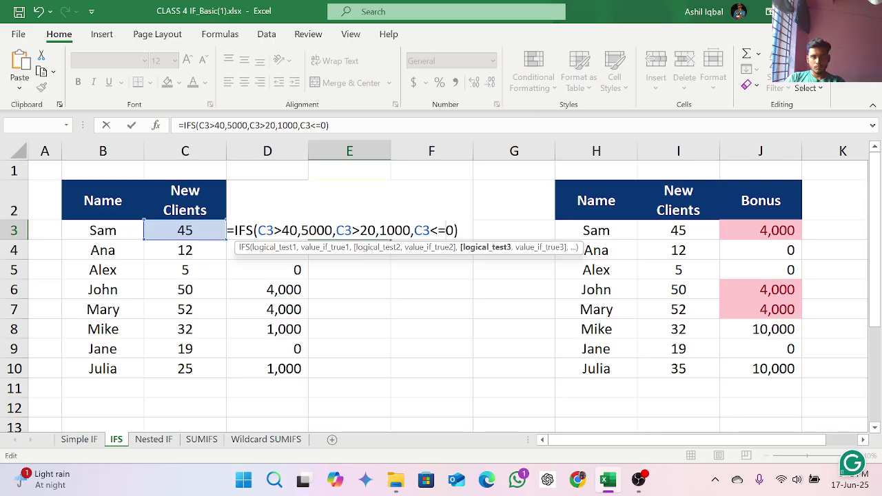
key("Return")
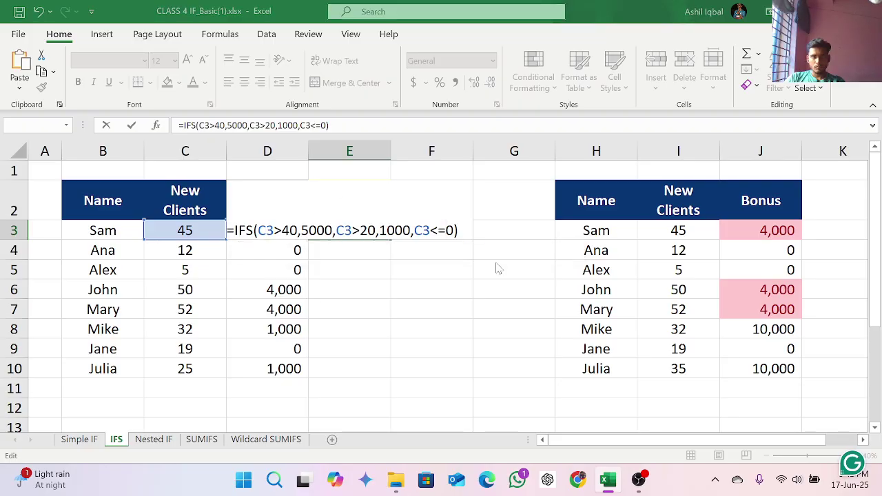
key("Return")
left_click(638, 480)
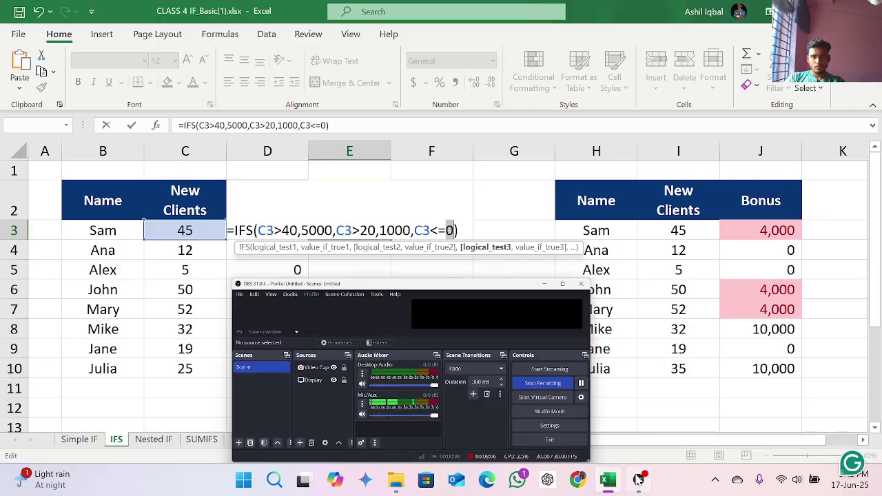
Replace the third condition in E3's IFS formula with C3<=20 returning 0, and enter the formula
key("BackSpace")
left_click(558, 157)
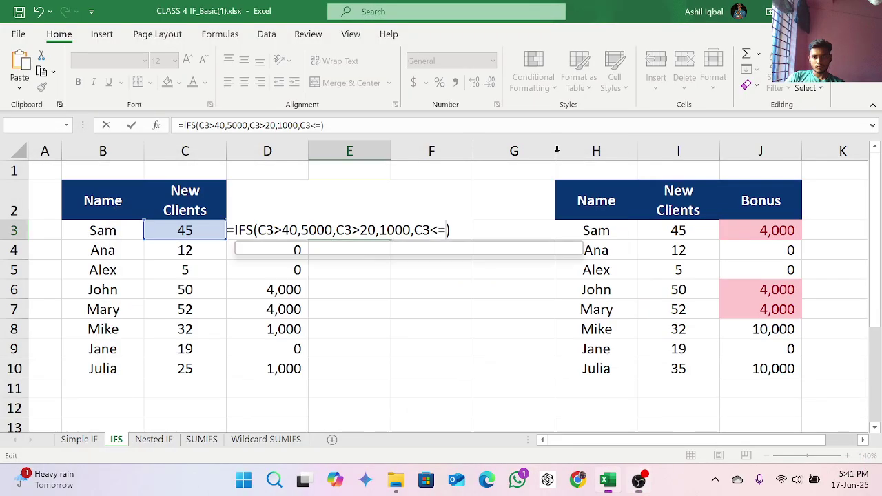
type("20,")
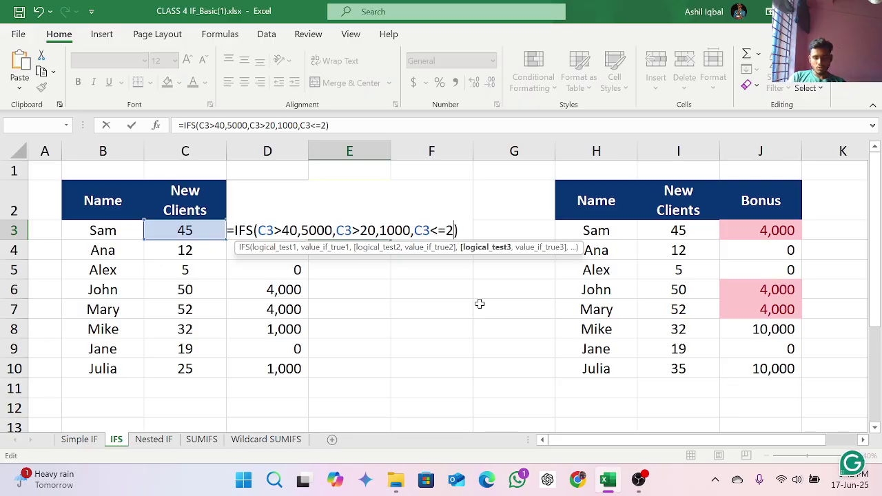
type("0")
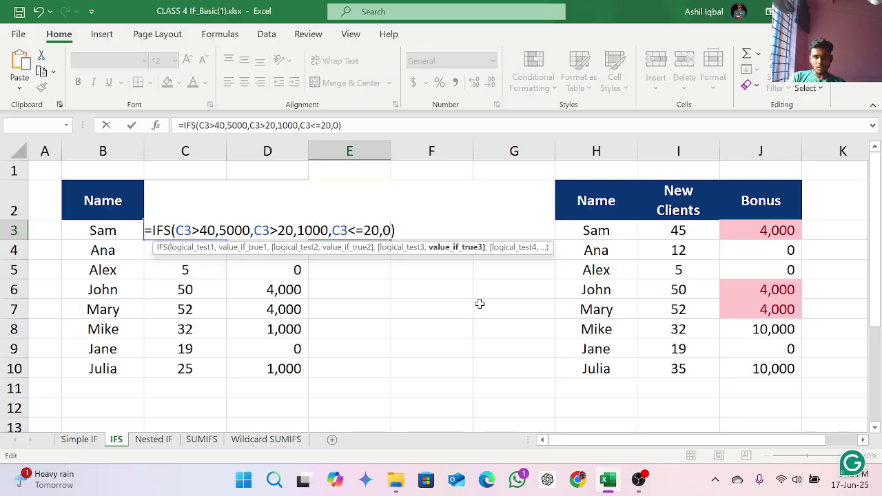
key("Return")
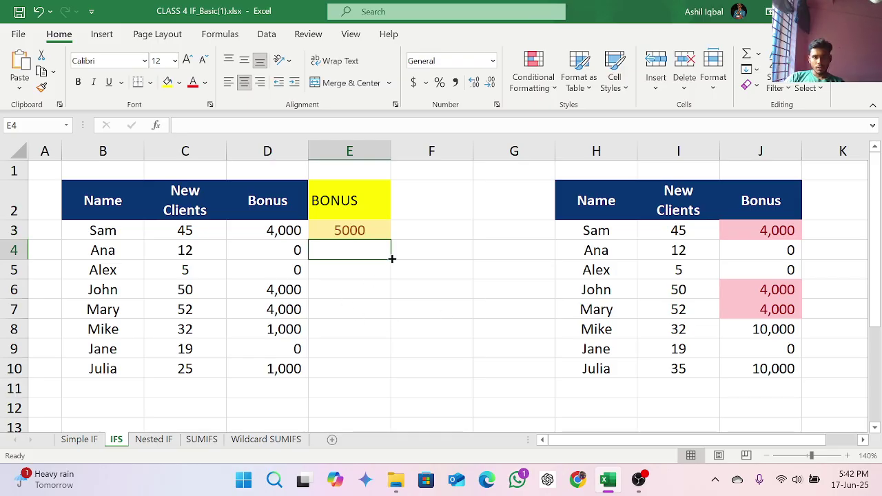
Fill the IFS bonus formula from E3 down to E10 and reselect E3
left_click(377, 232)
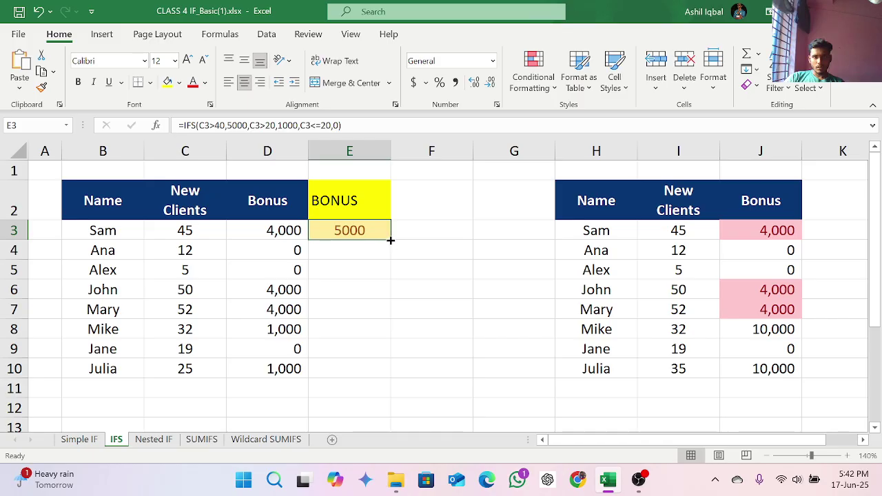
left_click_drag(390, 238, 386, 371)
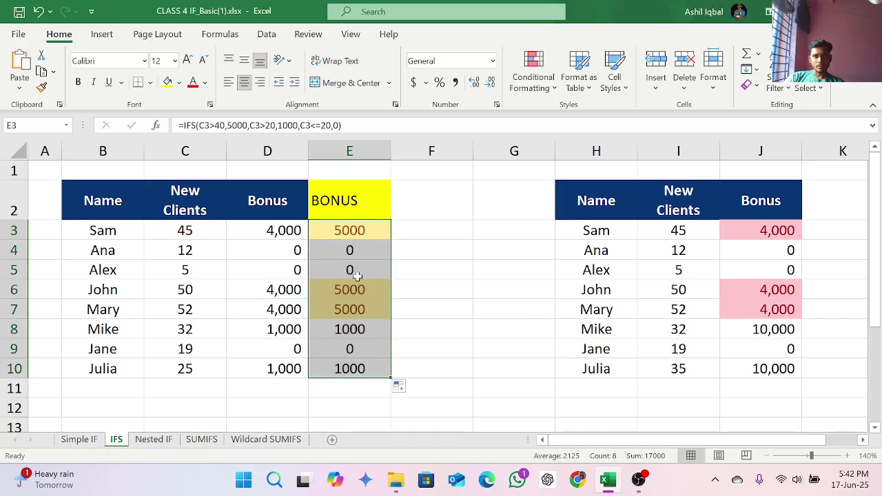
left_click(357, 233)
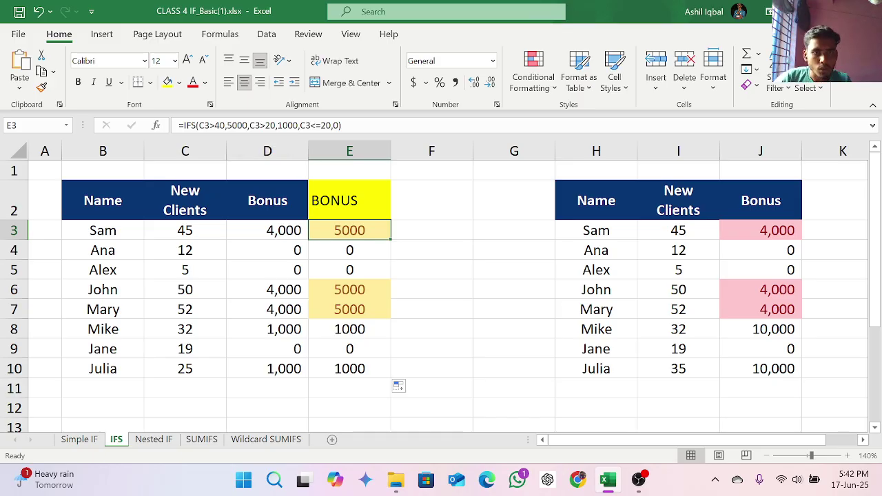
In E3's IFS formula, change the C3>40 return value to 100 and shorten the C3>20 return value to 00
left_click(237, 125)
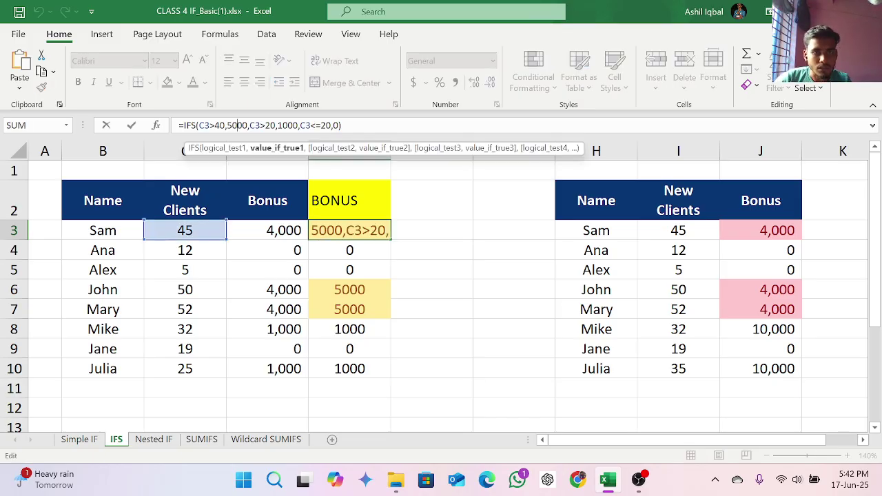
key("BackSpace")
key("BackSpace")
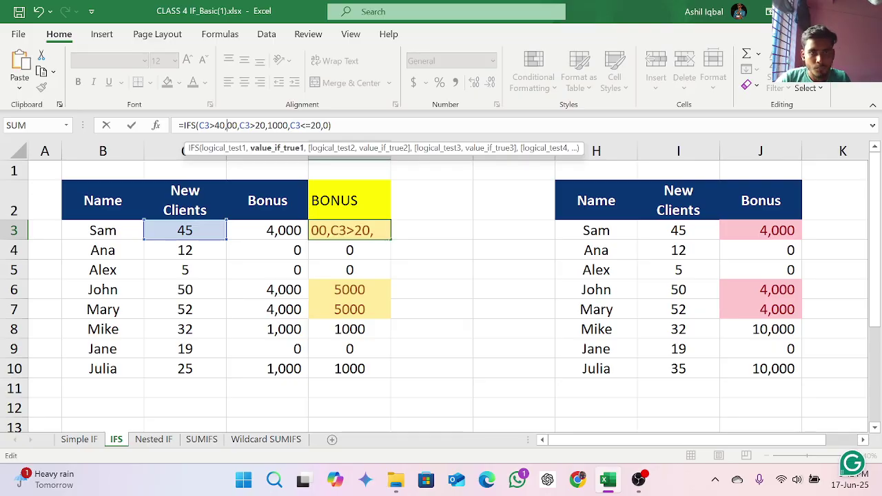
type("1")
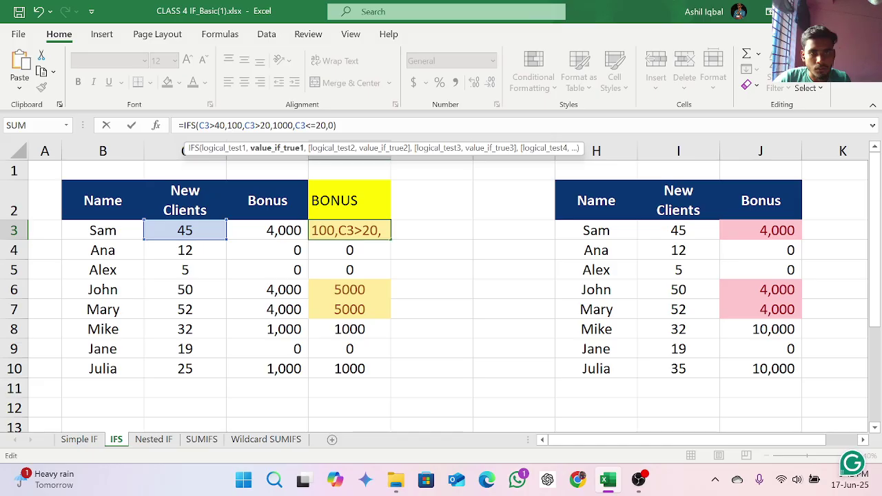
left_click(282, 126)
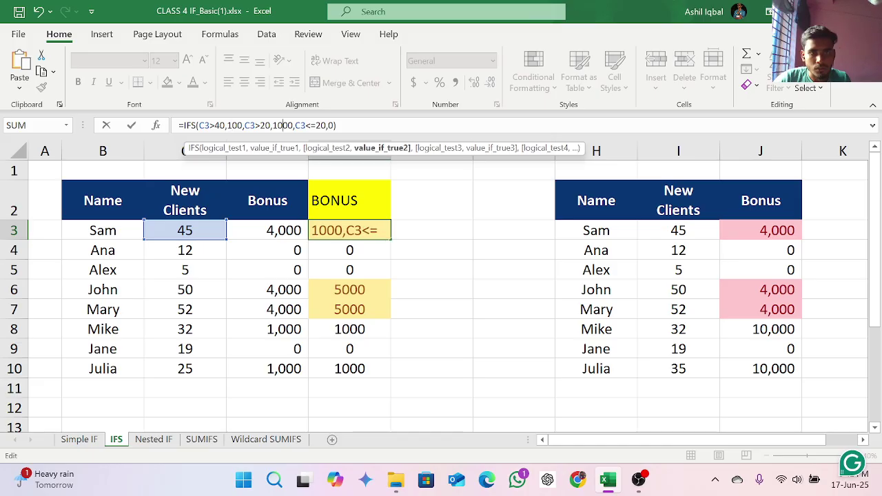
key("BackSpace")
key("BackSpace")
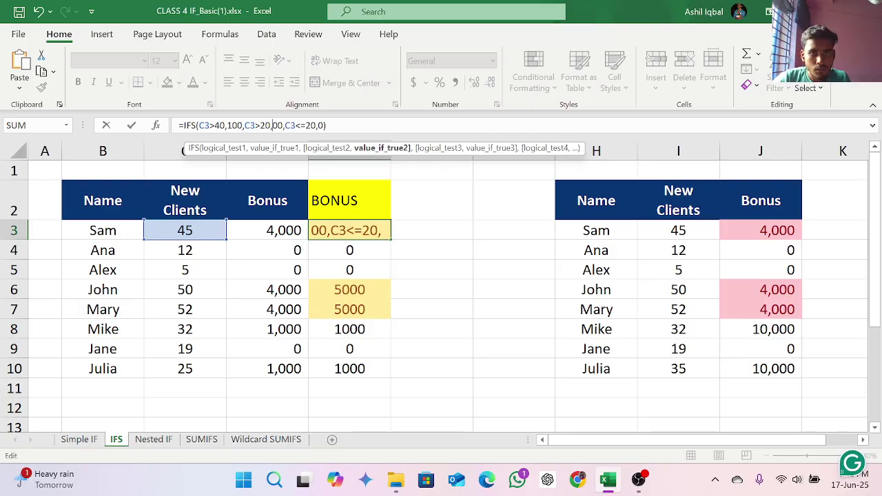
Set E3's IFS formula to return 500 for C3>40 and 100 for C3>20, and enter it
left_click(231, 126)
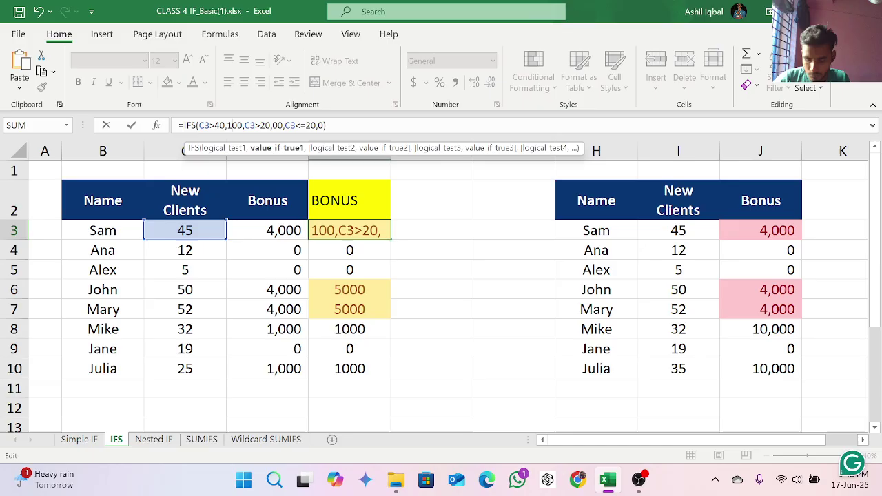
key("BackSpace")
type("5")
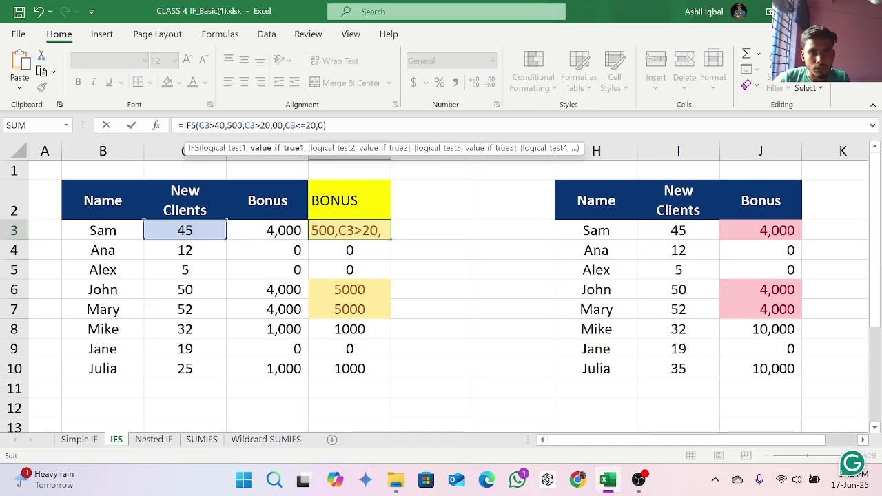
left_click(271, 126)
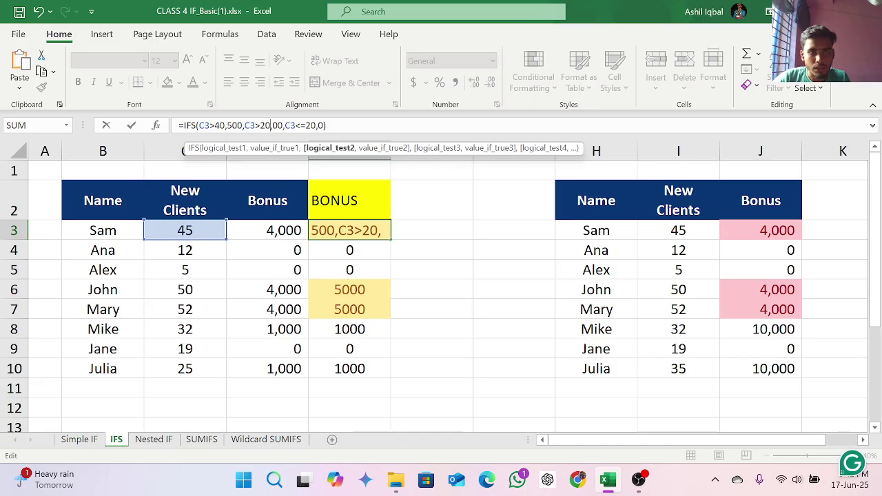
left_click(273, 125)
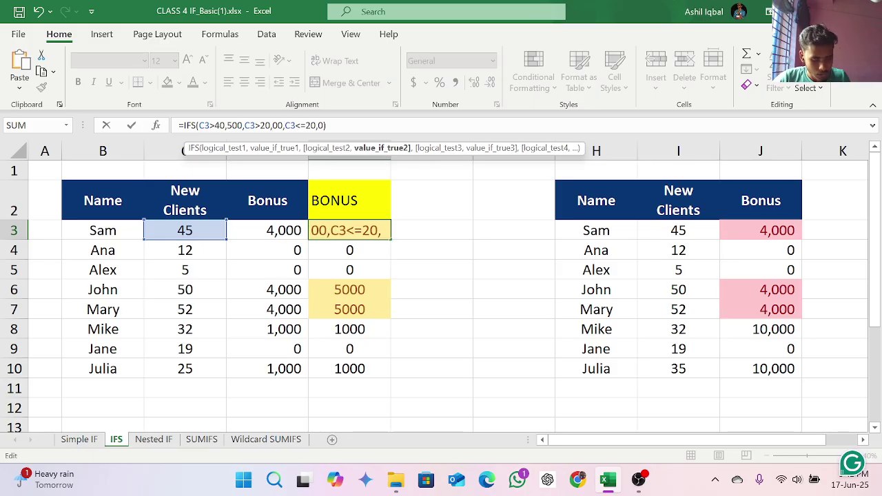
type("1")
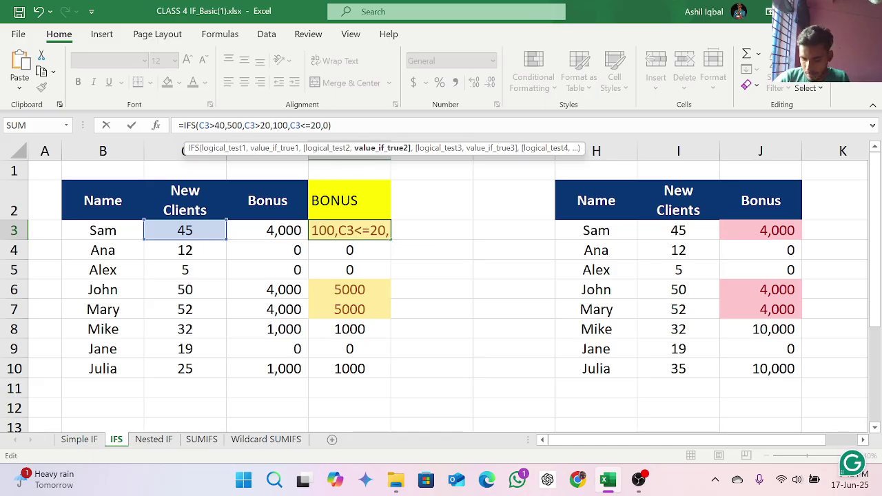
key("Return")
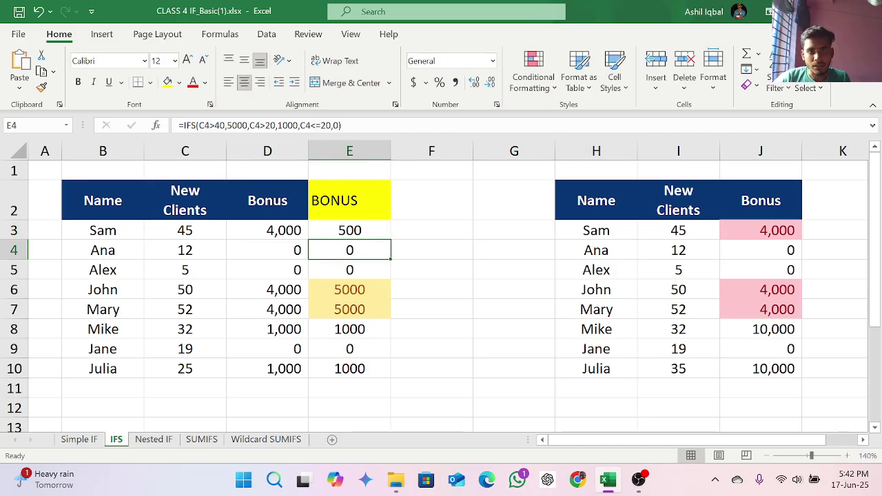
Fill the revised IFS formula with the 500 and 100 bonuses from E3 down to E10
left_click(364, 233)
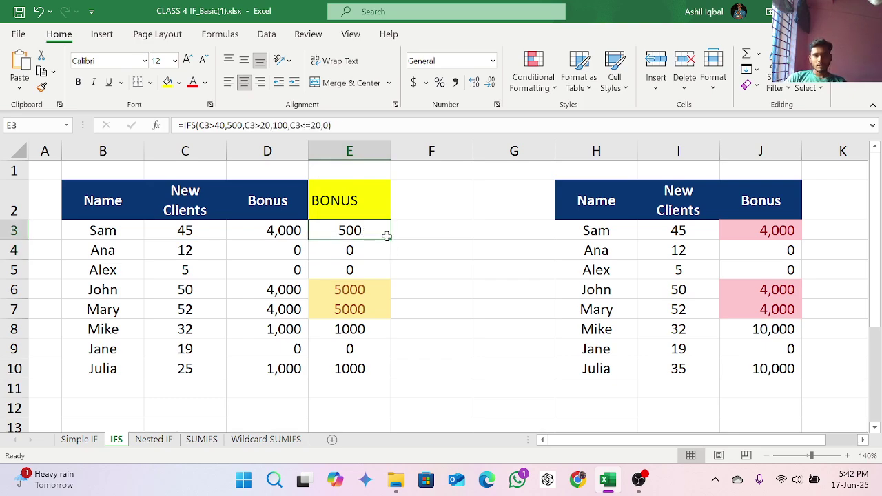
left_click_drag(391, 238, 398, 370)
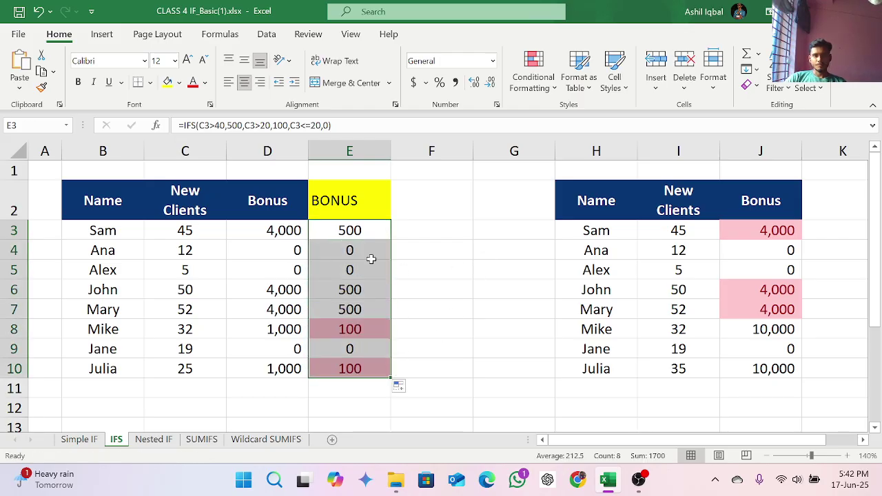
left_click(368, 233)
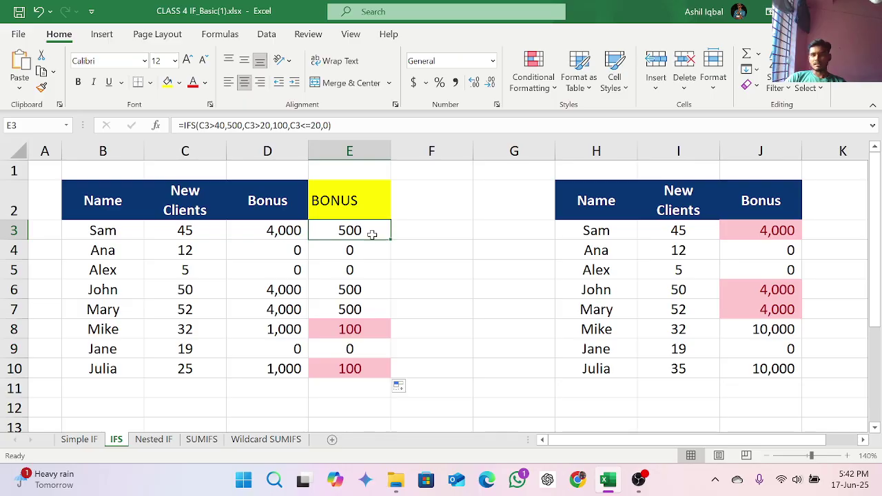
Add an Equal To highlight rule to E3 for the value 500, using Light Red Fill with Dark Red Text
left_click(551, 94)
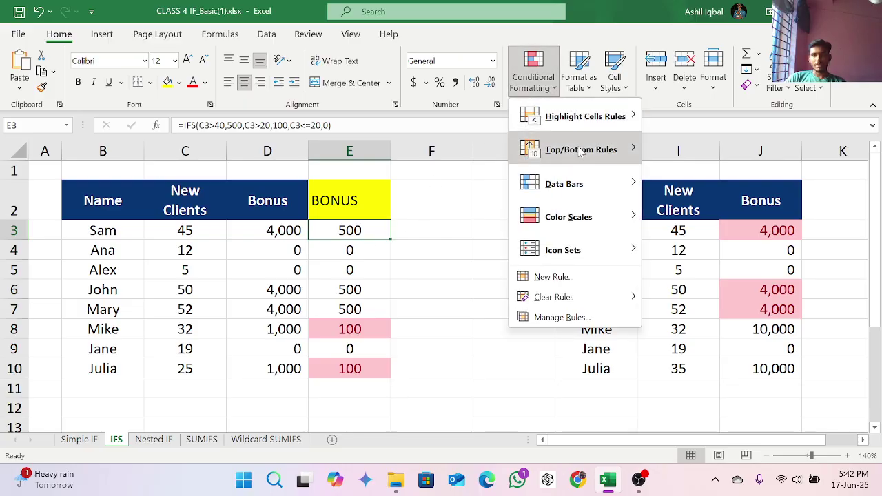
mouse_move(591, 122)
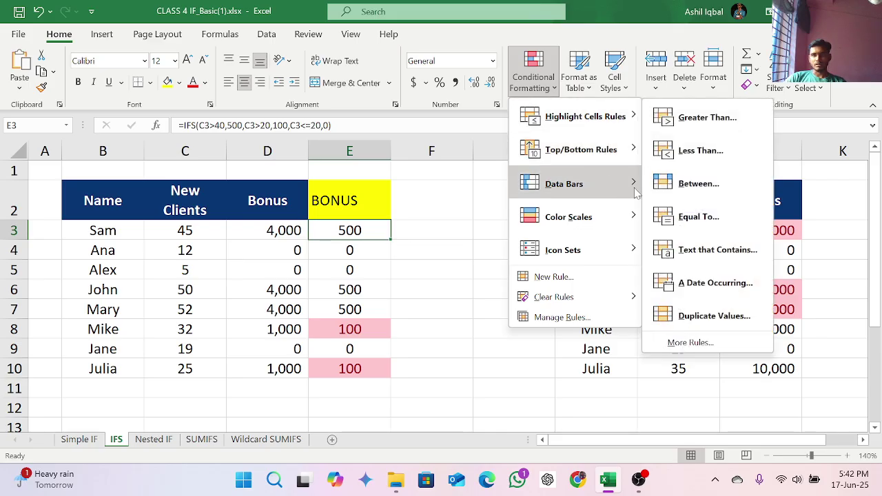
left_click(700, 216)
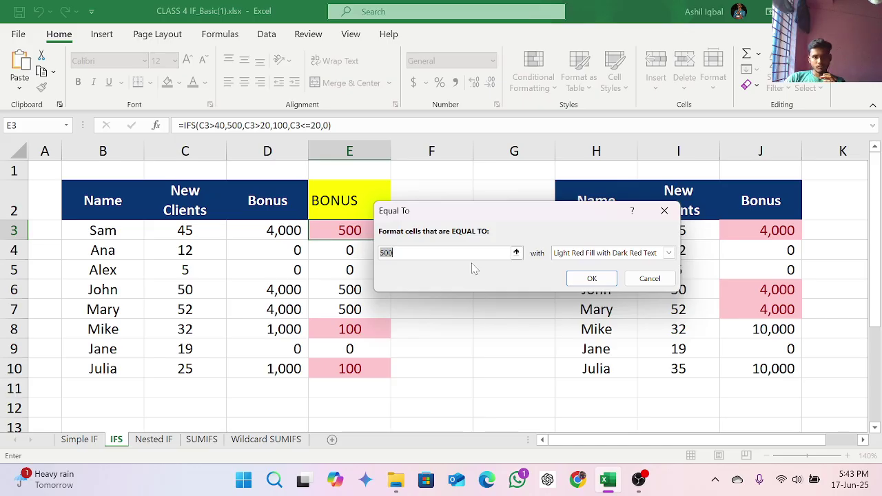
left_click(591, 278)
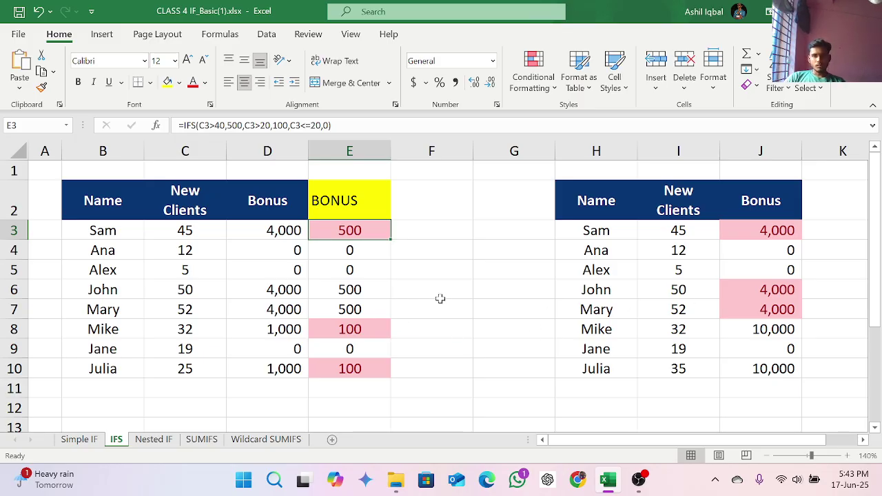
Clear the existing formulas from F3:F10 in the yellow BONUS column of the Nested IF sheet
scroll(375, 355, "down", 1)
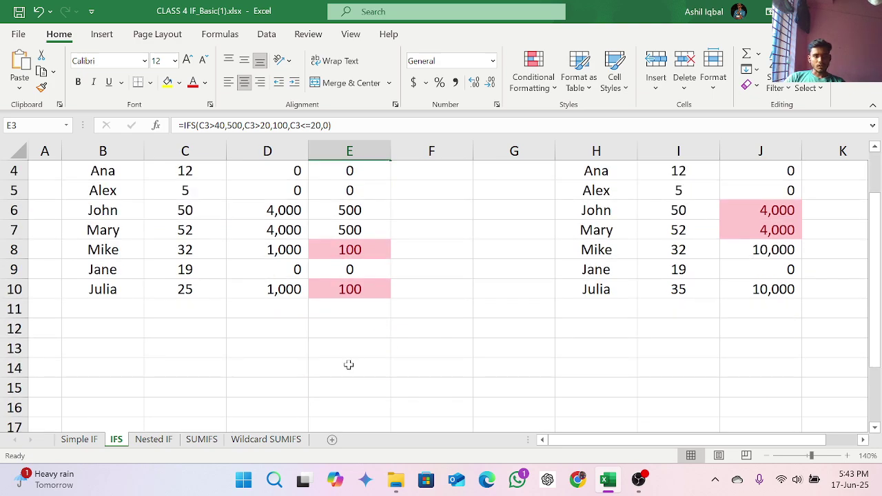
scroll(349, 365, "up", 1)
left_click(157, 441)
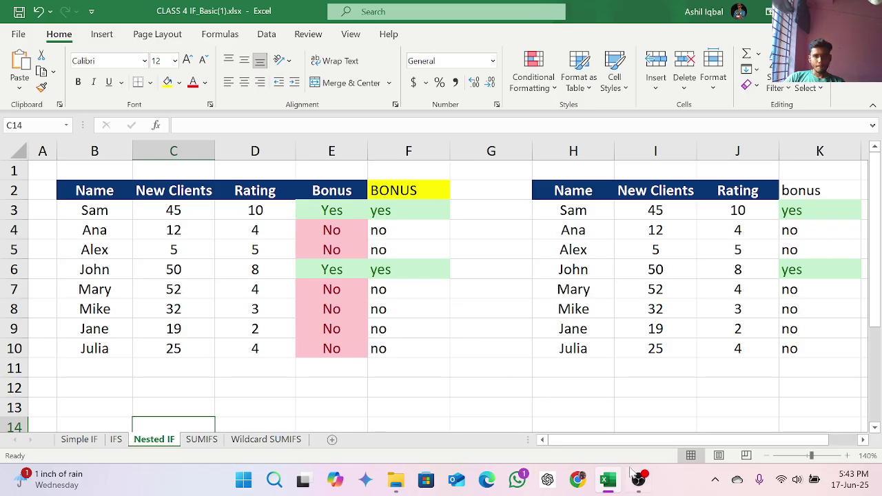
mouse_move(644, 477)
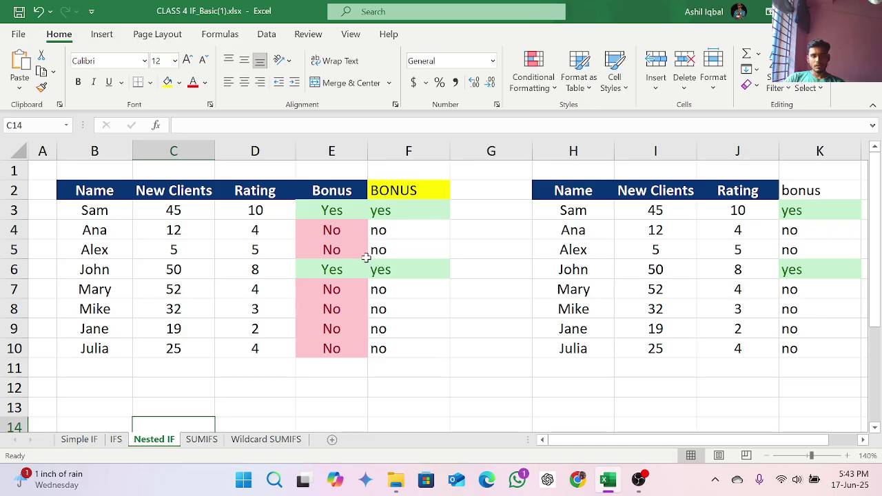
left_click(115, 439)
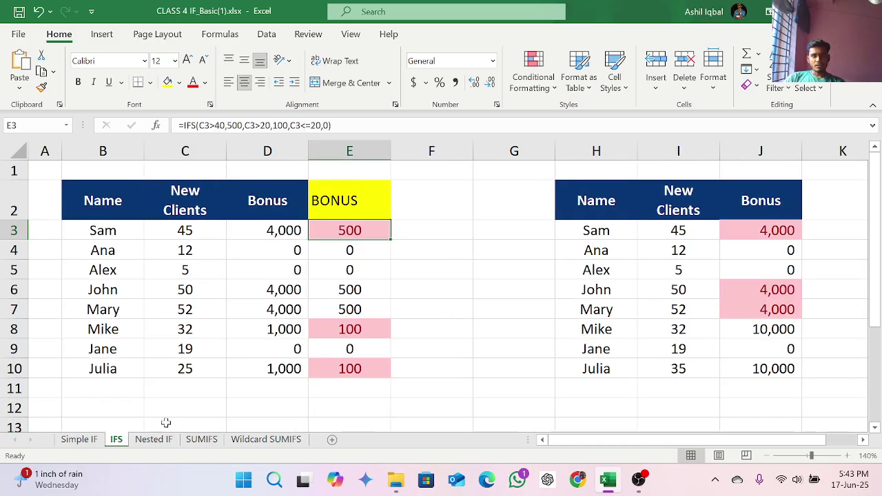
left_click(161, 441)
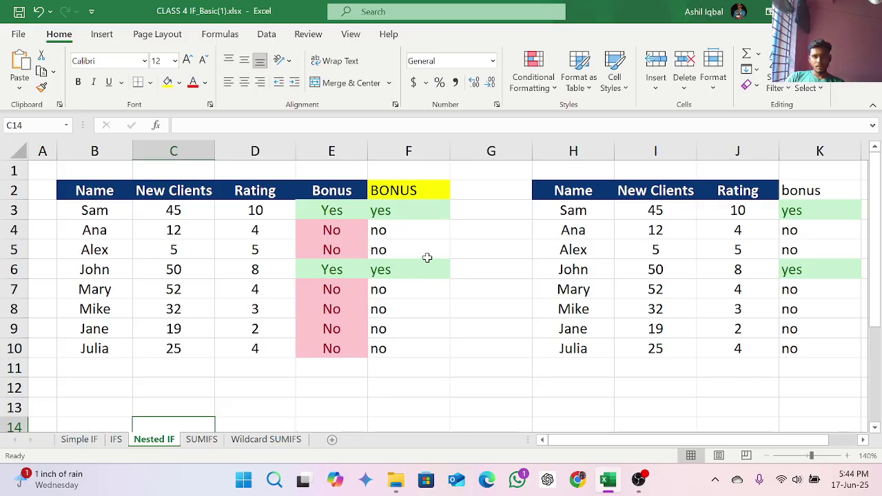
left_click(394, 212)
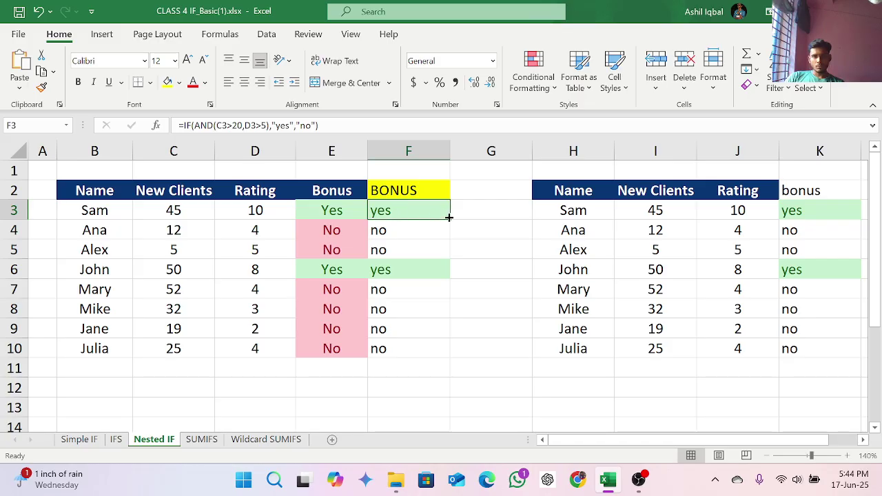
left_click_drag(449, 217, 445, 354)
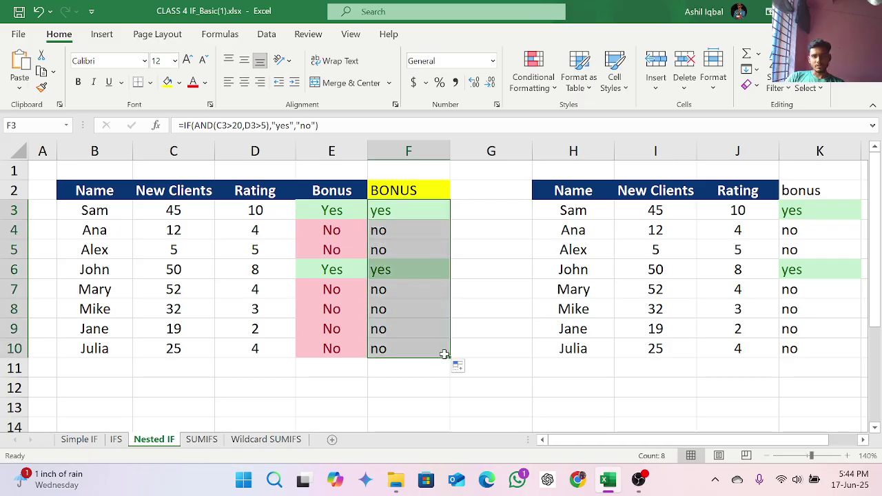
key("Delete")
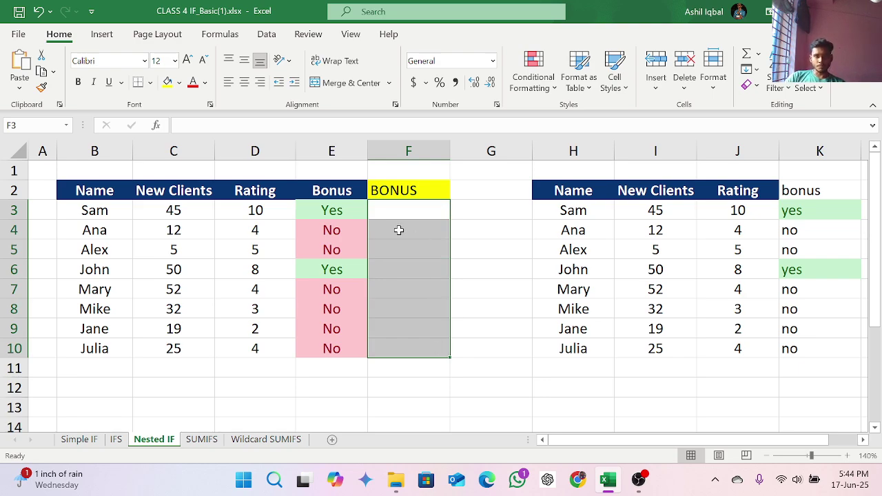
Start a formula in F3 of the Nested IF sheet with an AND function nested inside IF
left_click(380, 212)
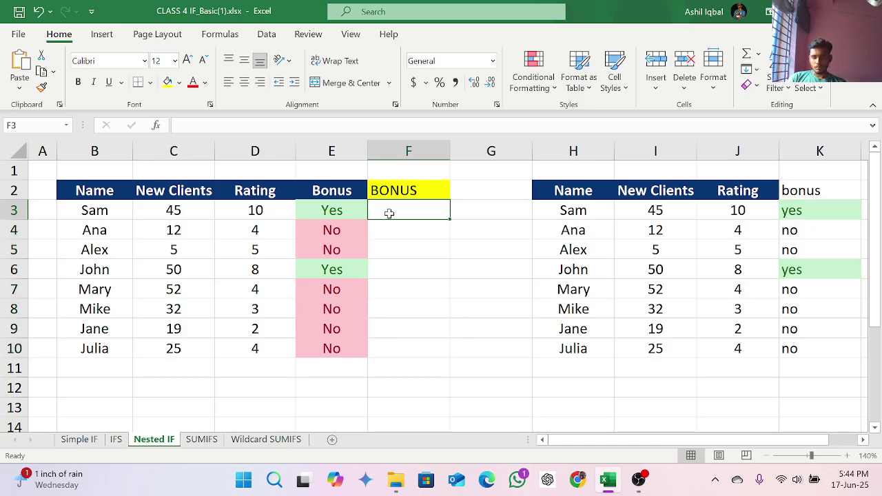
type("=")
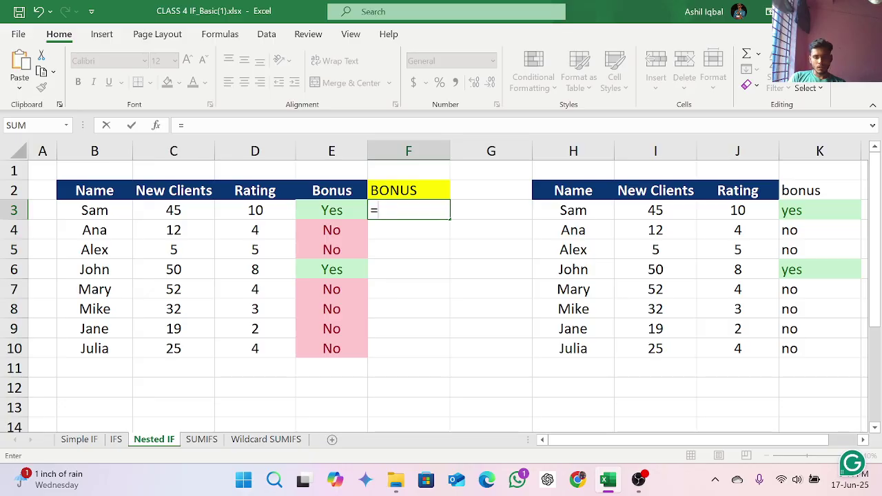
type("if")
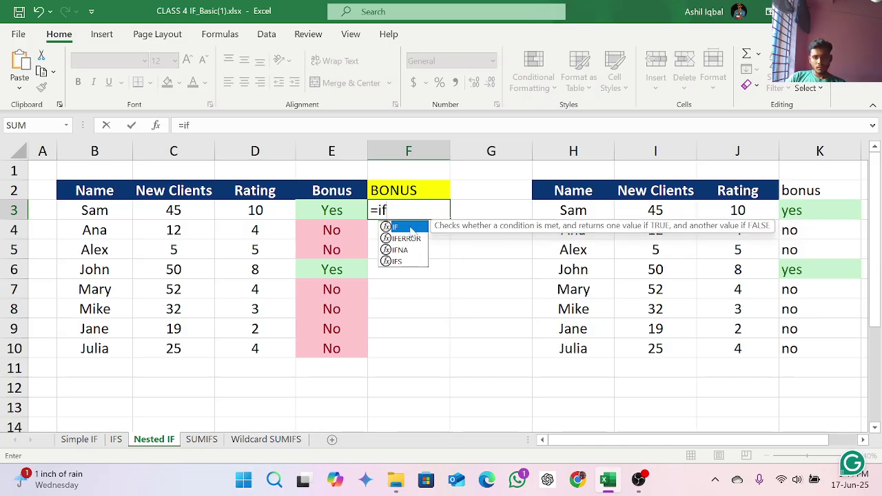
double_click(404, 228)
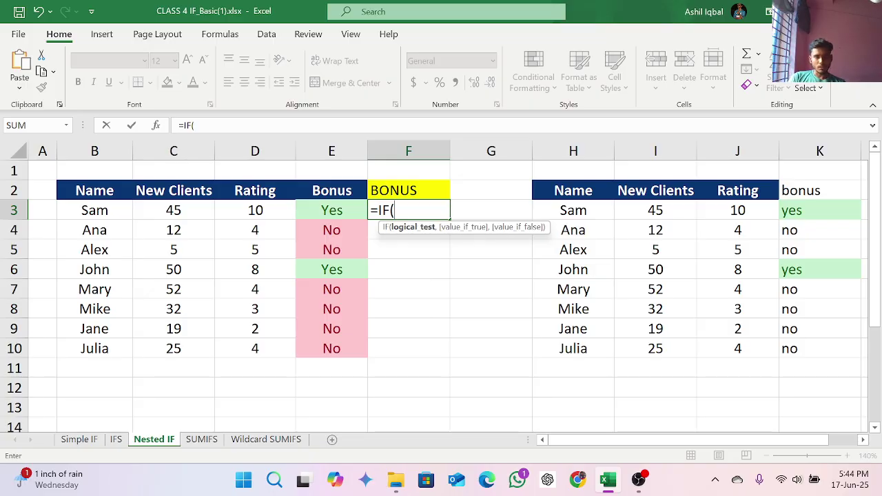
type("an")
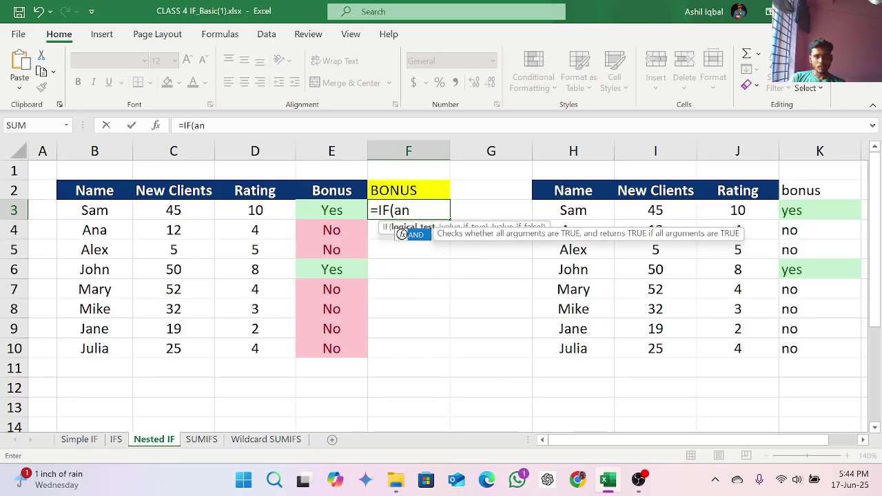
double_click(422, 235)
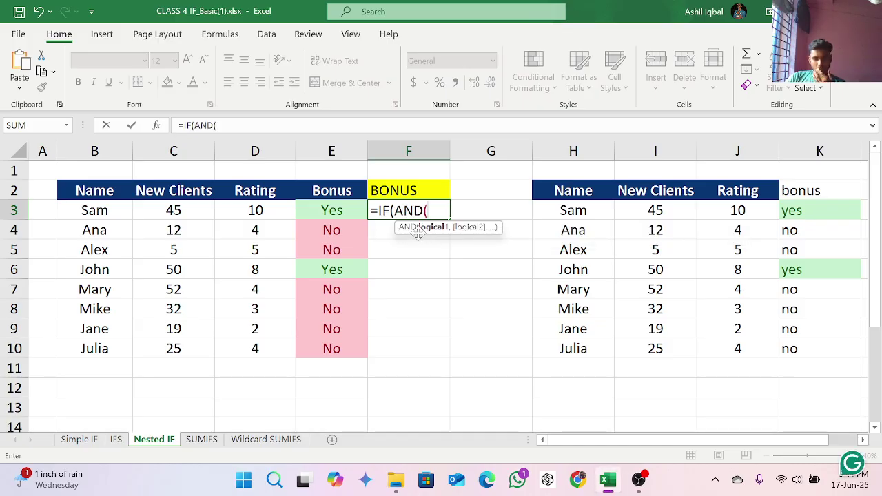
Add the conditions C3>20 and D3>5 to the AND function in F3's formula
left_click(176, 211)
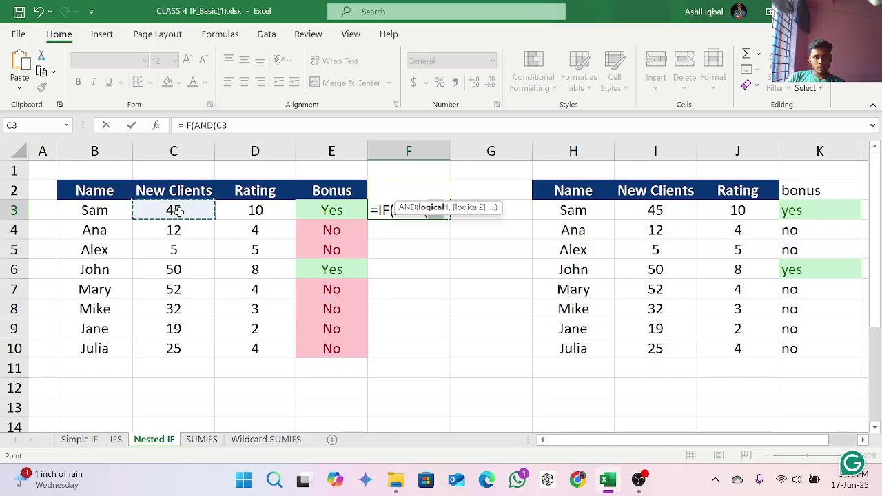
type(">")
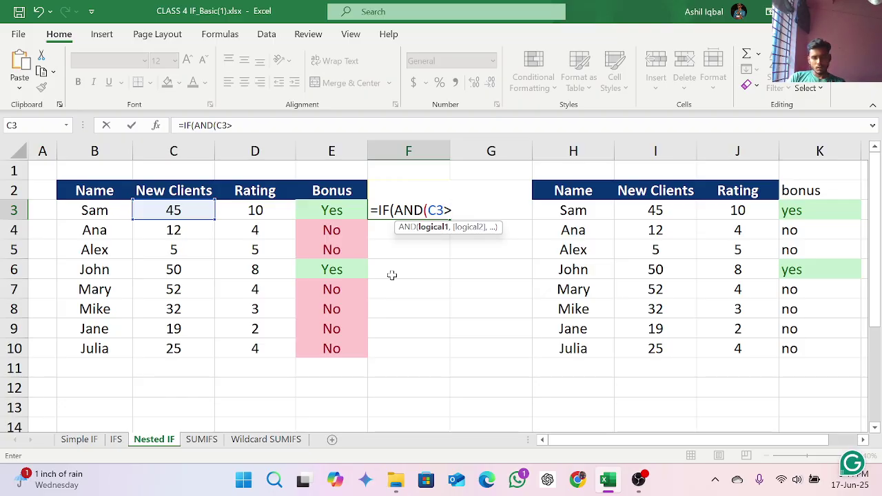
type("20")
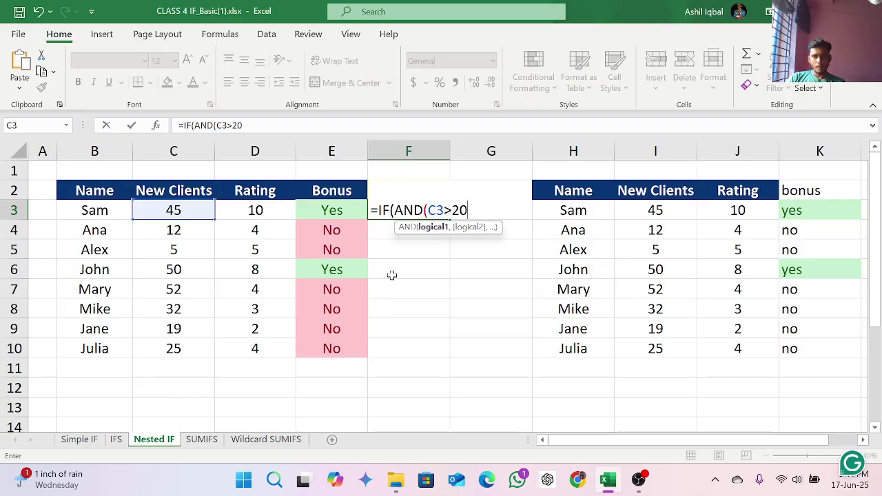
type(",")
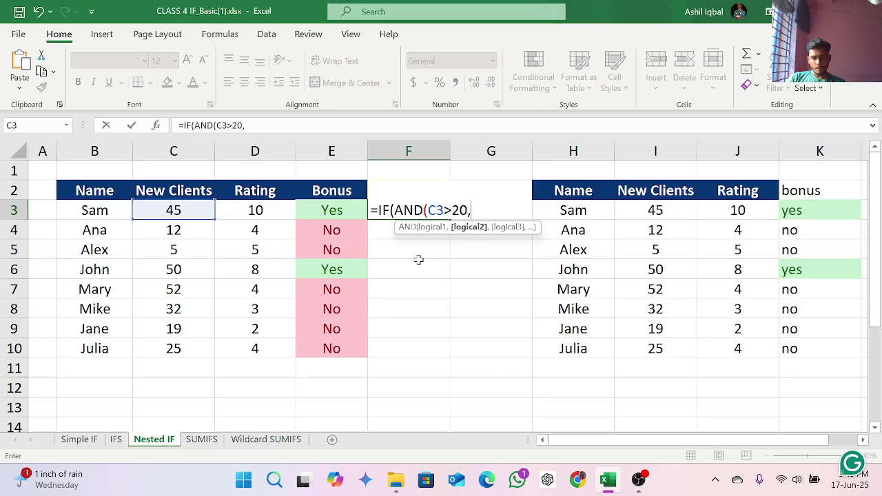
left_click(254, 211)
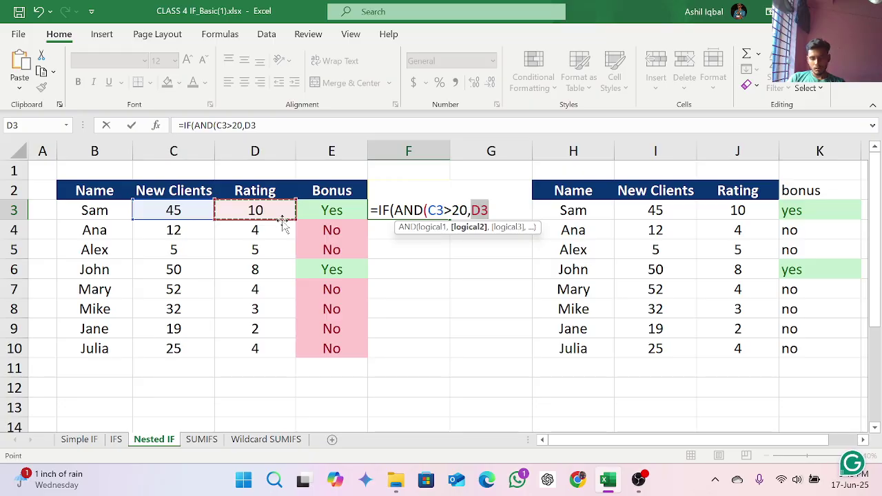
type(">")
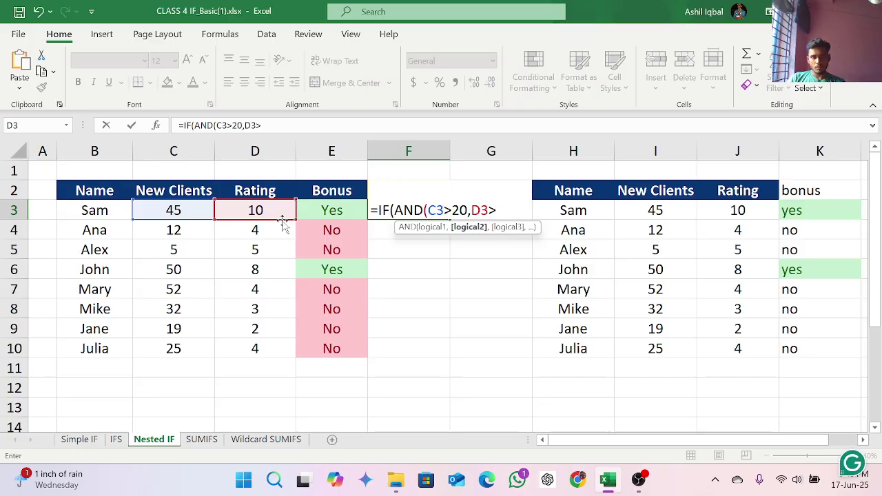
type("5")
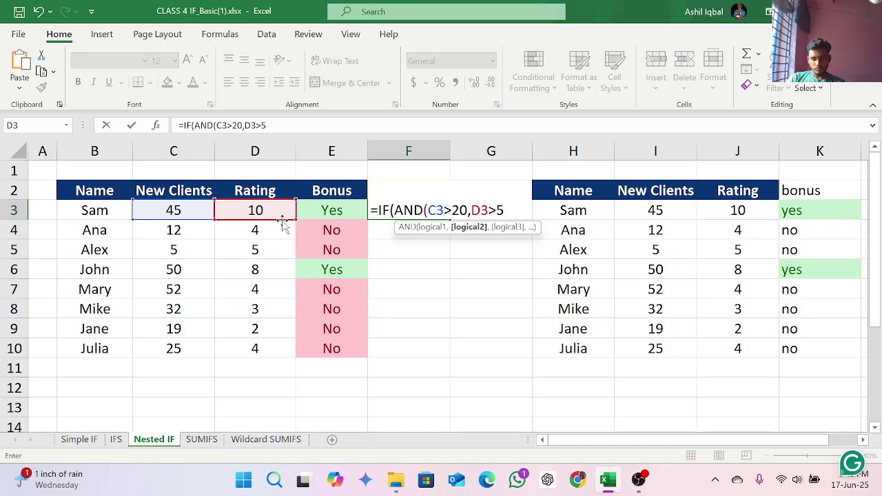
Add "yes" and "no" as the result values in F3's IF formula and try to enter it
type(",")
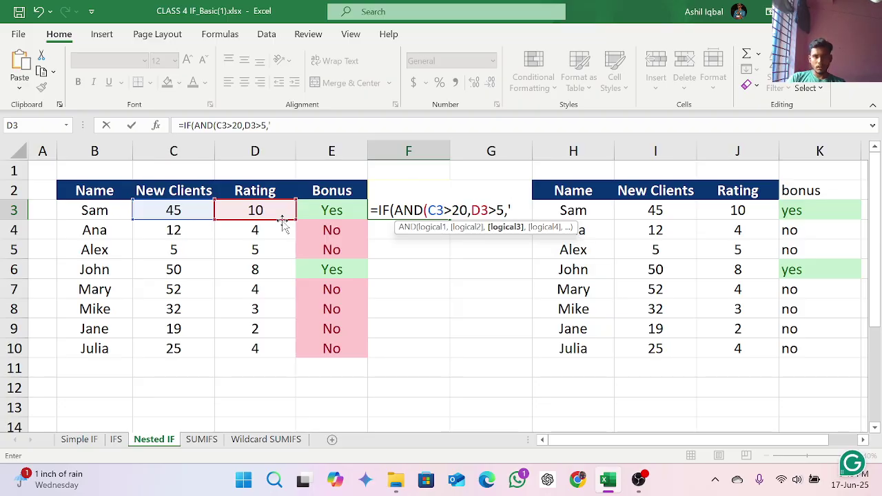
key("BackSpace")
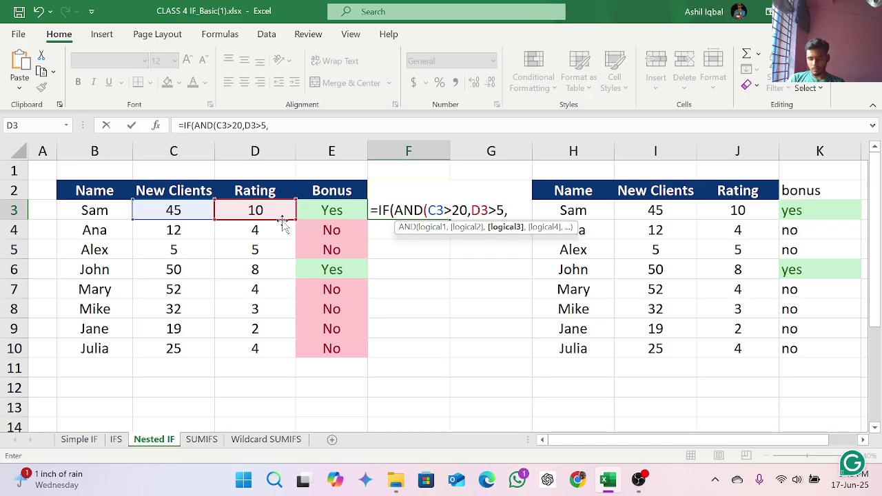
type("\"")
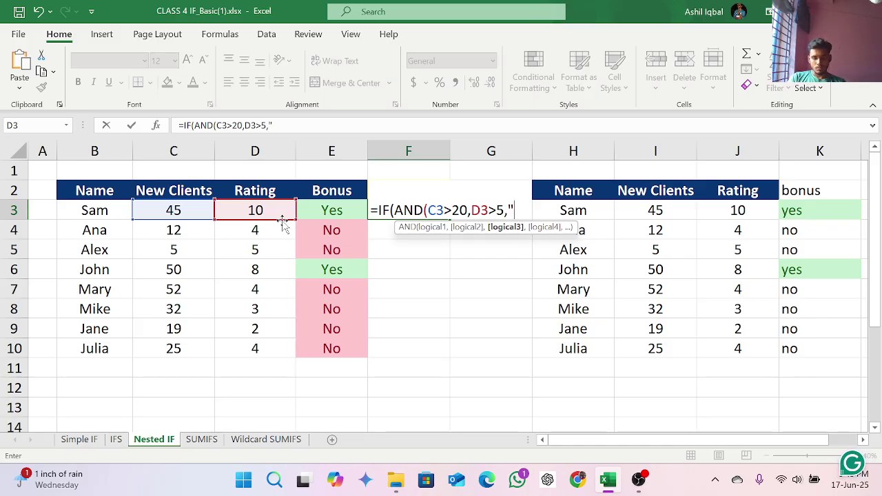
type("yes")
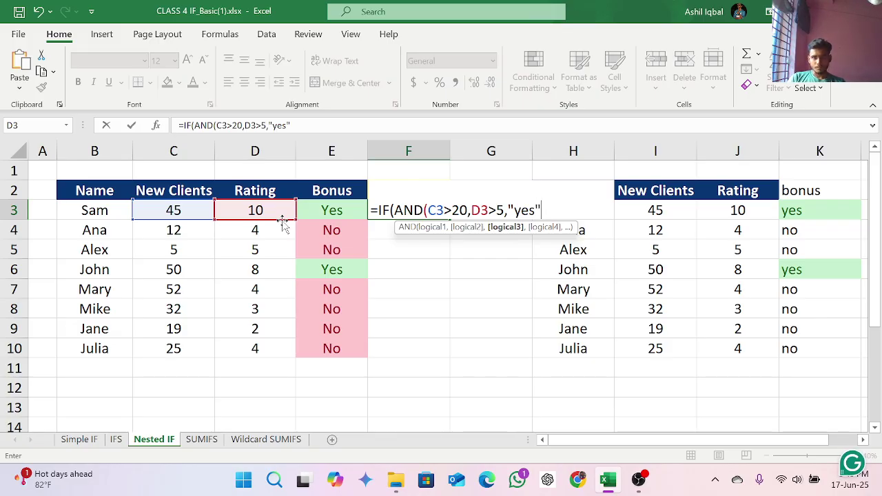
type("\"")
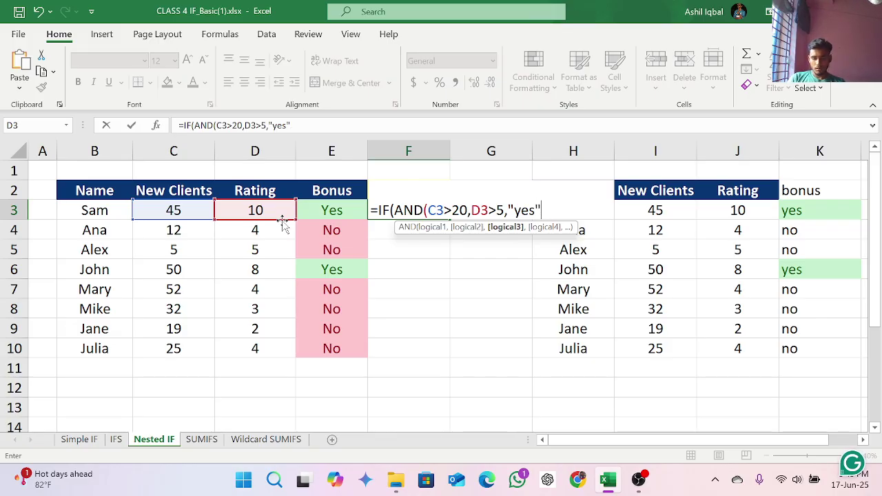
type(",")
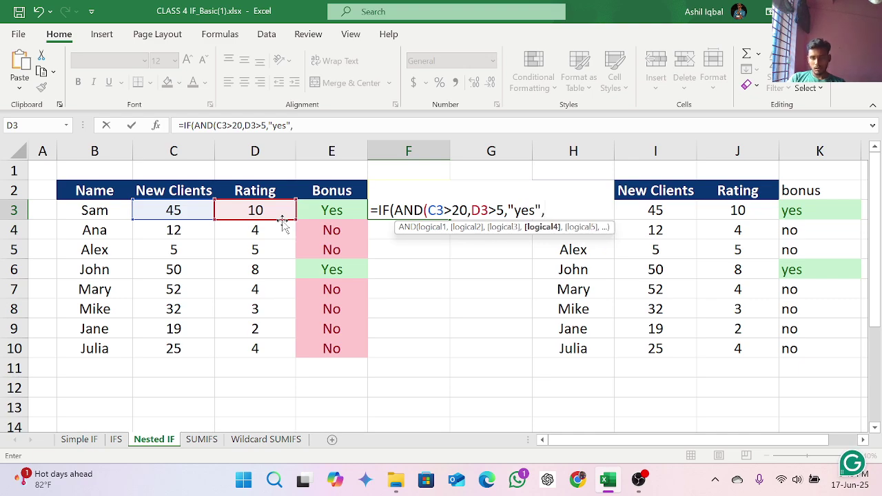
key("BackSpace")
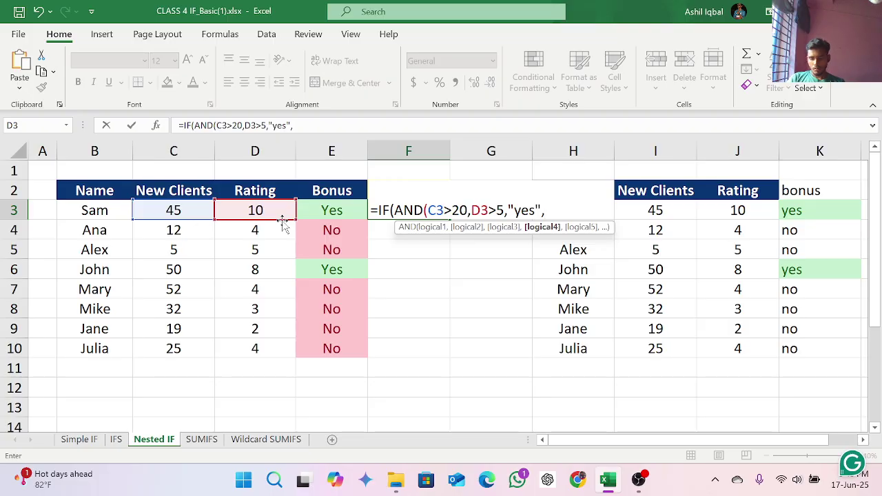
type("\"no")
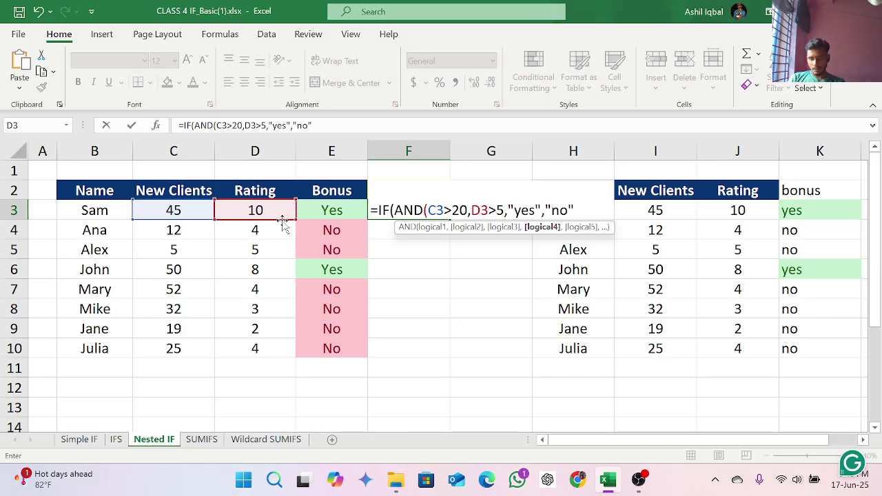
type(")")
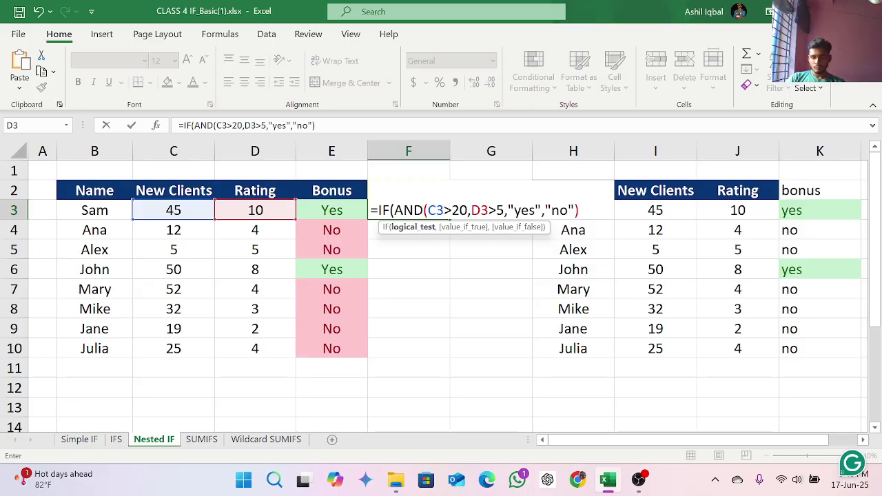
key("Return")
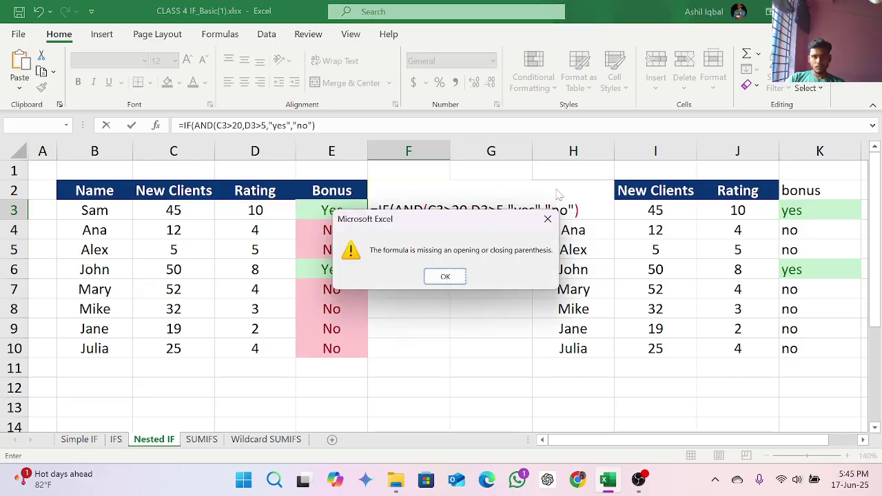
Close the AND function right after D3>5 in F3's formula and enter =IF(AND(C3>20,D3>5),"yes","no")
left_click(447, 276)
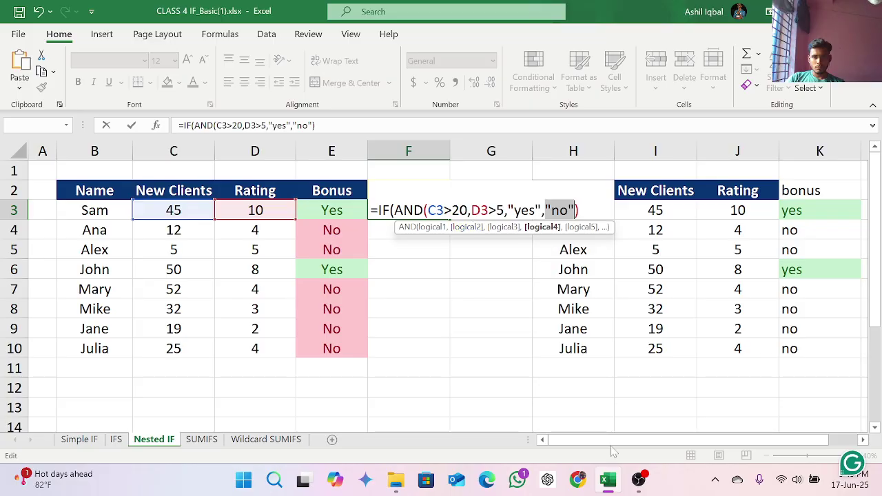
left_click(639, 481)
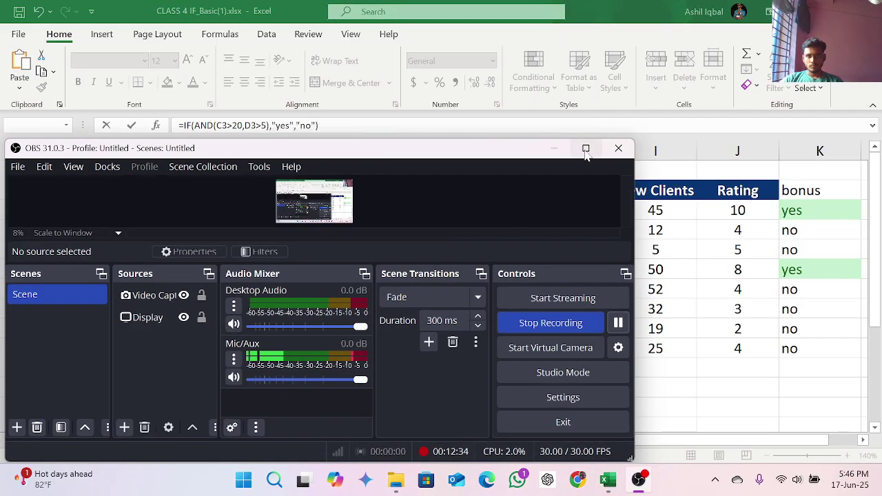
left_click(555, 149)
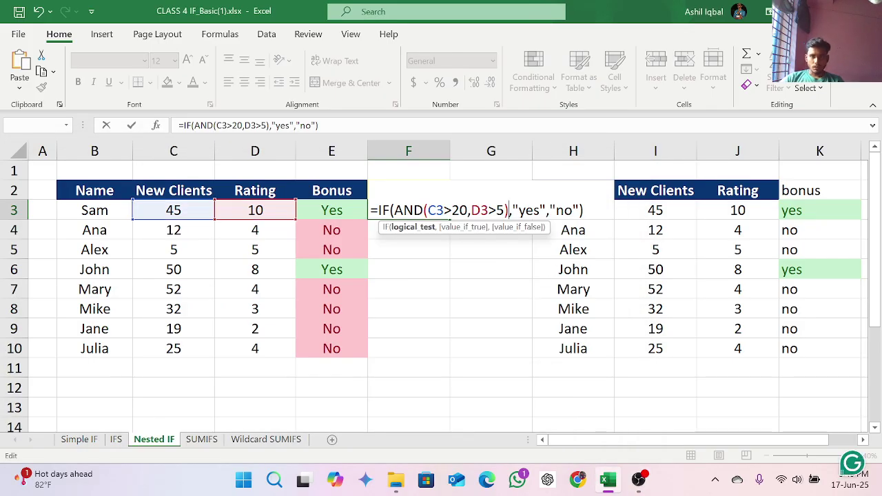
key("Return")
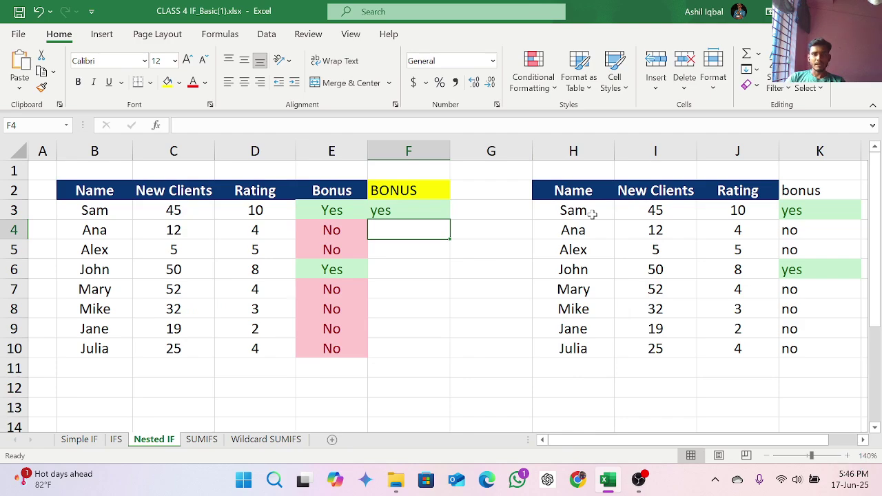
Fill the F3 formula down through F10 in the yellow BONUS column
left_click(403, 210)
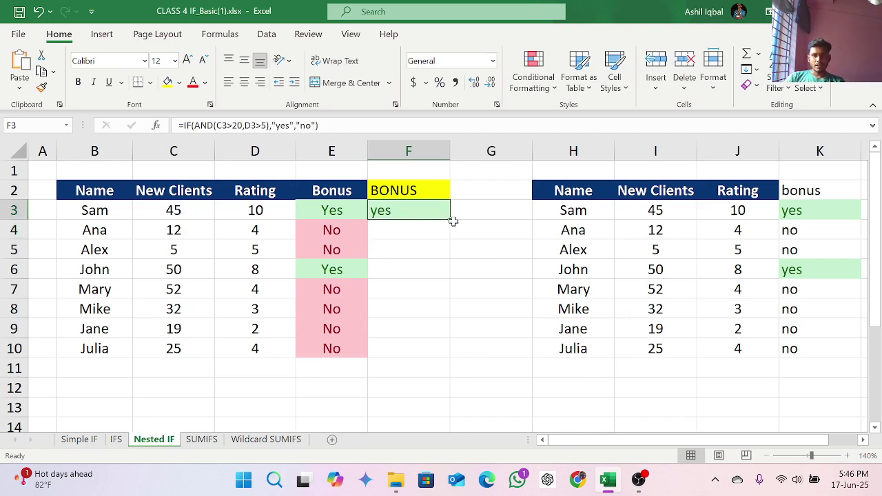
left_click_drag(450, 220, 435, 363)
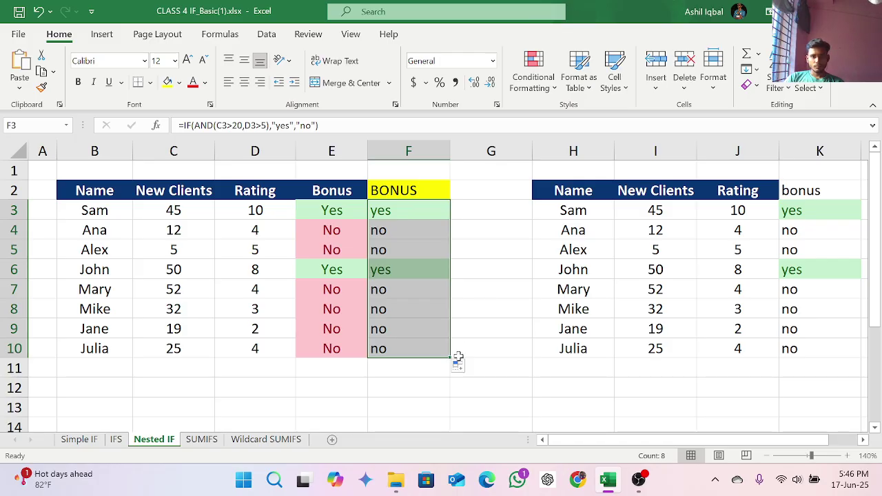
left_click(524, 225)
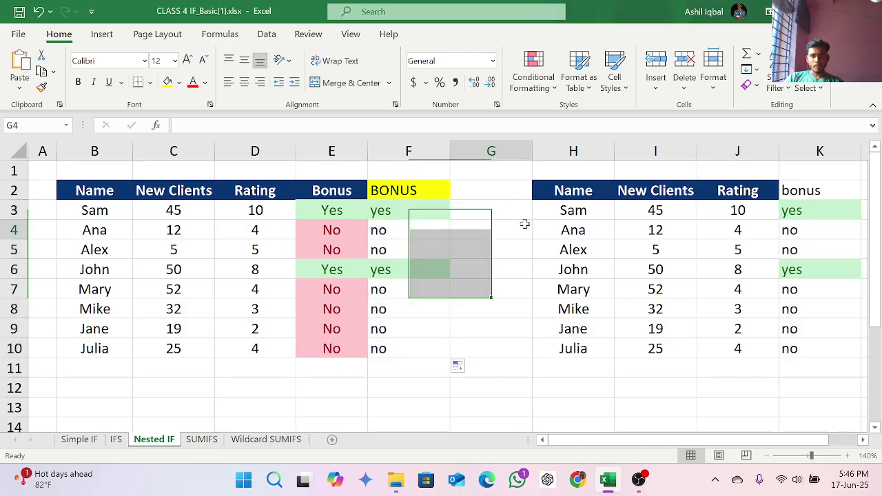
Start an Equal To highlight rule on F3:F10 with "no" as the value to match
left_click(414, 213)
left_click_drag(450, 219, 450, 356)
left_click(532, 69)
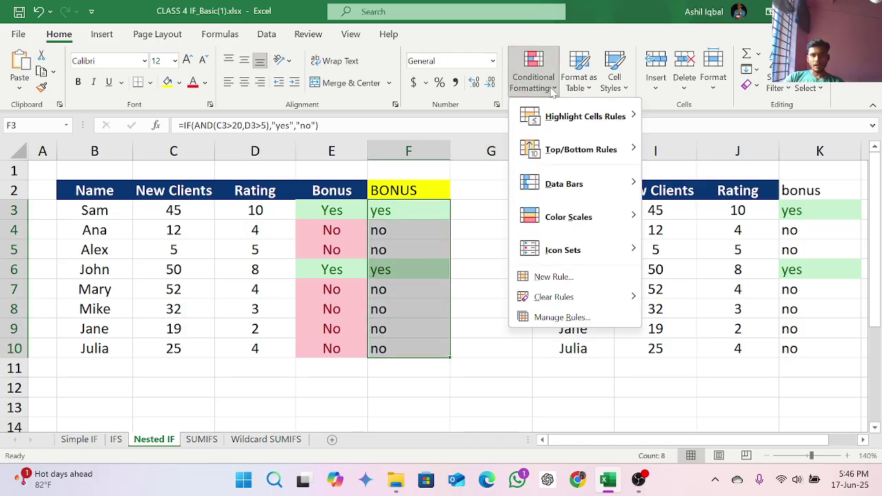
left_click(682, 222)
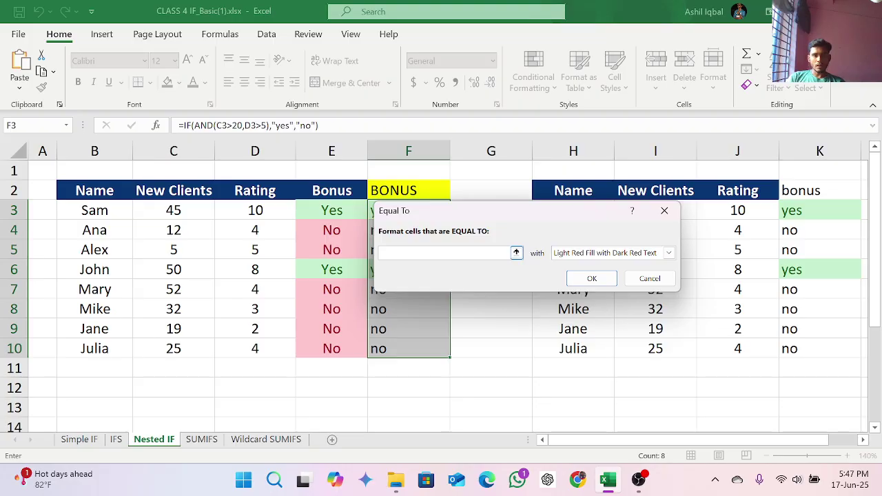
type("no")
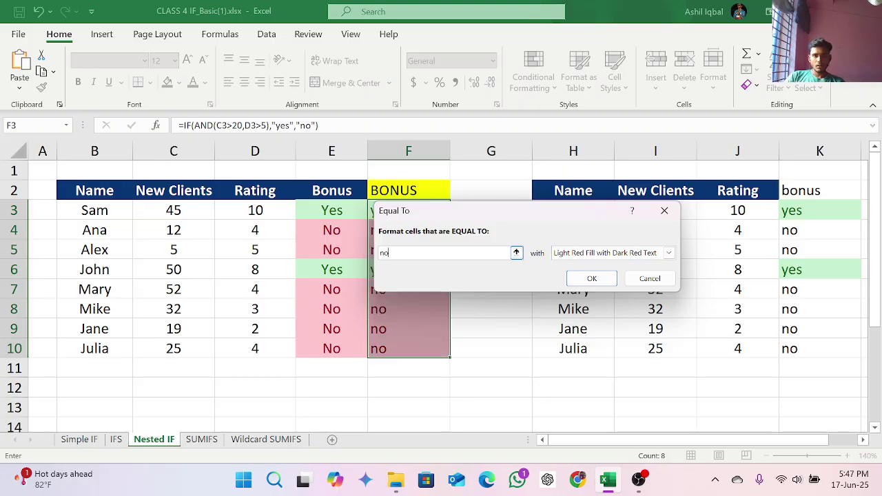
Try the Green Fill with Dark Green Text and Red Border formats for the "no" rule
left_click(667, 254)
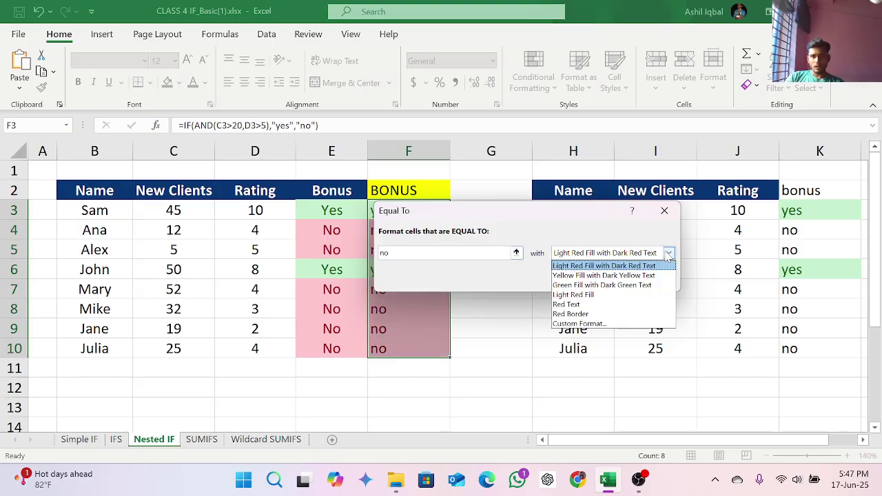
left_click(627, 285)
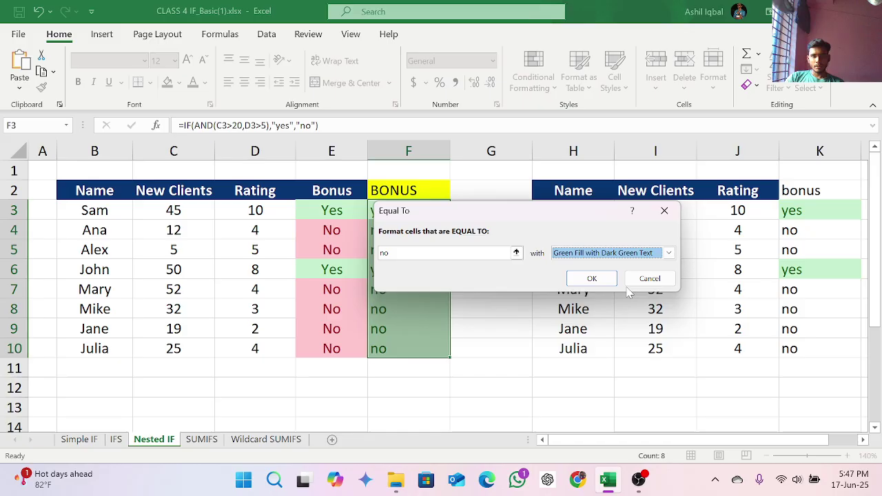
left_click(668, 253)
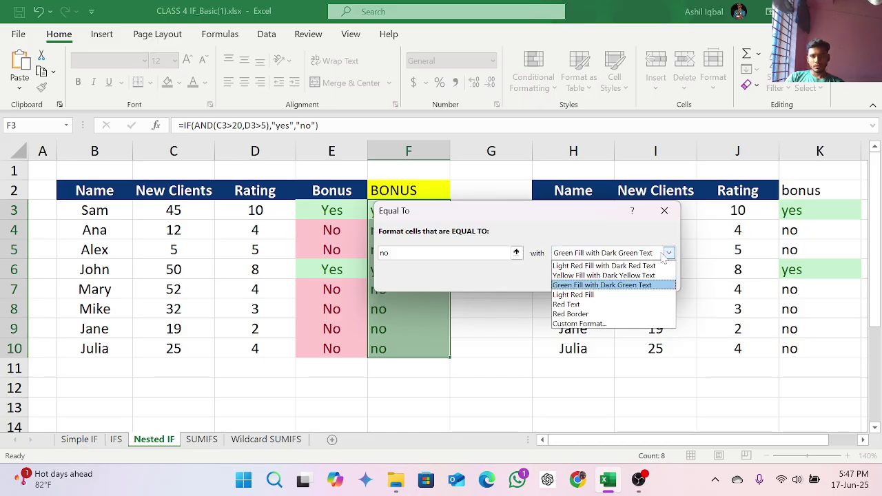
left_click(601, 314)
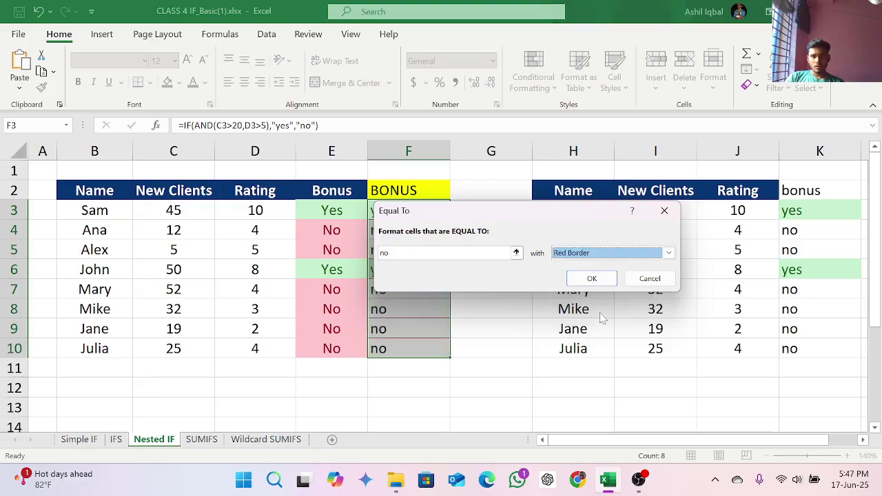
Set the "no" rule's format to Red Text and apply it to F3:F10
left_click(668, 255)
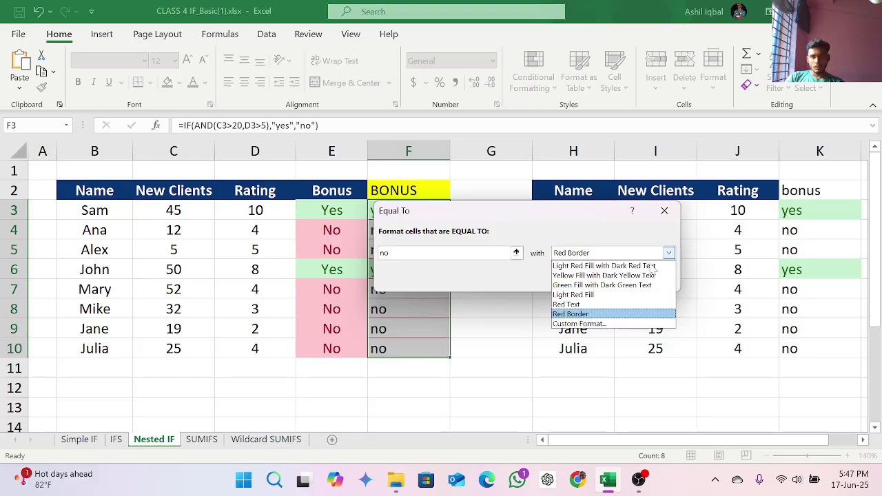
left_click(596, 305)
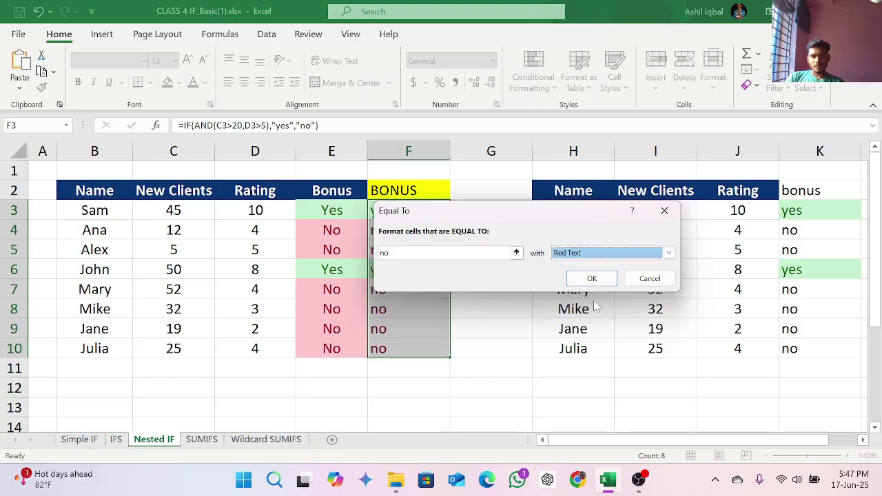
left_click(594, 279)
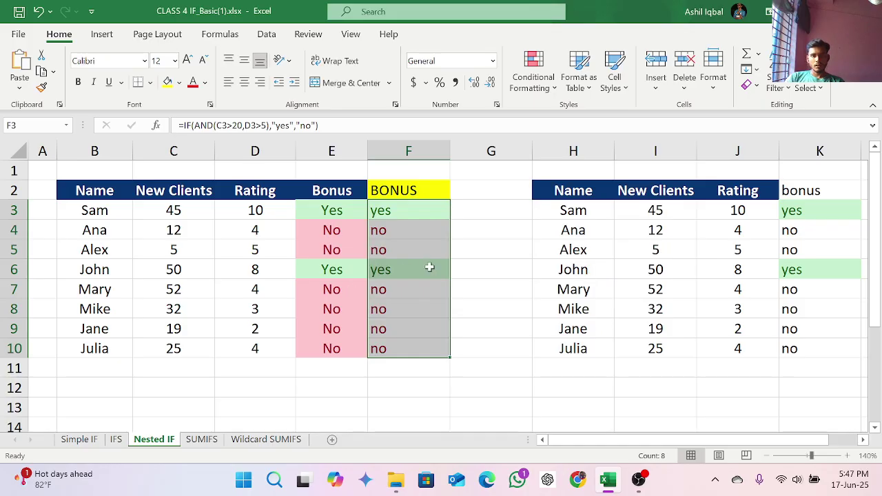
left_click(510, 249)
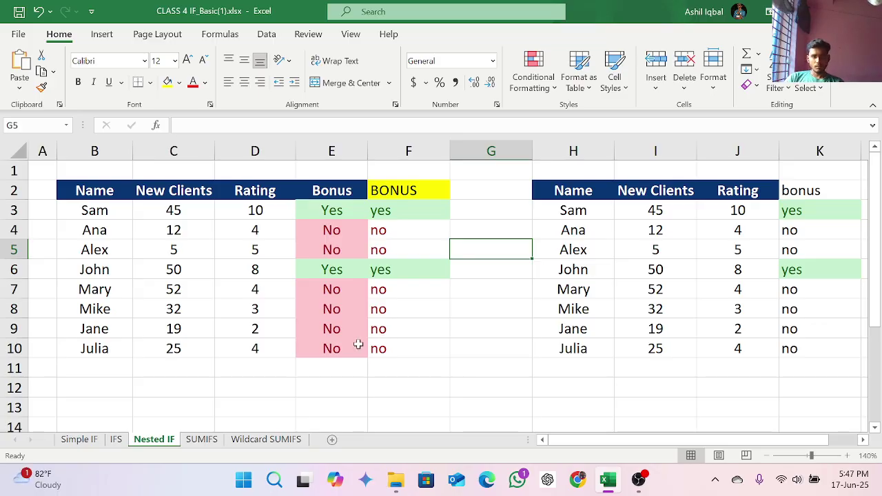
Clear the existing results from G7:M7 in the blue row of the SUMIFS sheet and select G7
left_click(203, 441)
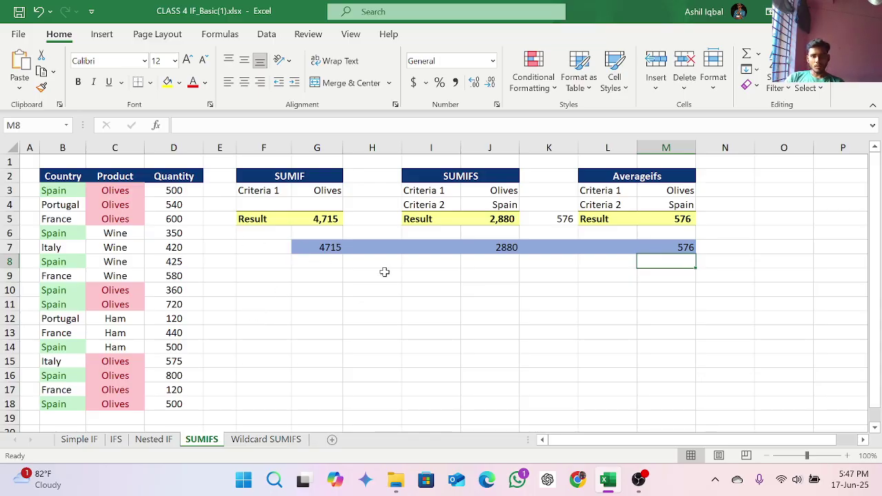
left_click_drag(297, 246, 656, 246)
key("Delete")
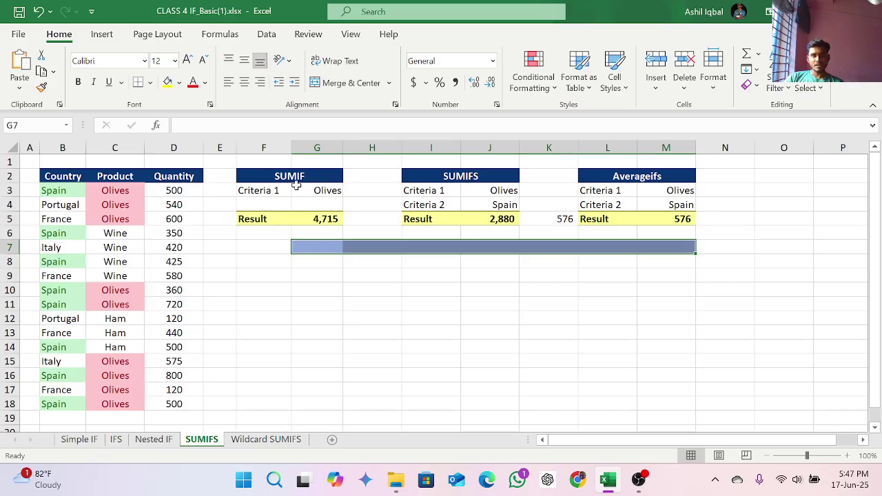
left_click(324, 247)
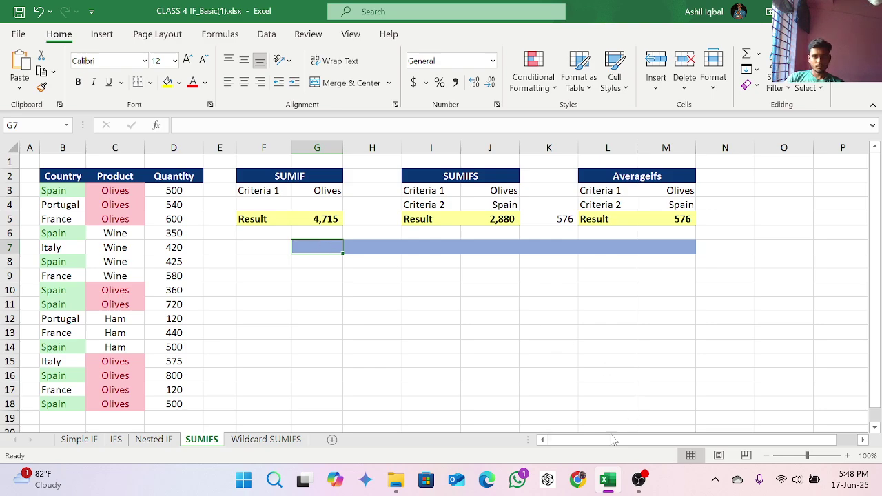
left_click(638, 479)
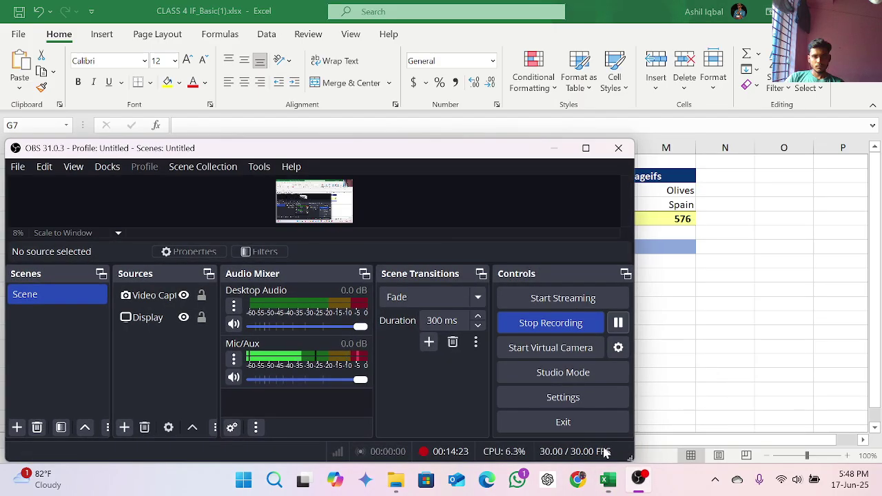
left_click(619, 324)
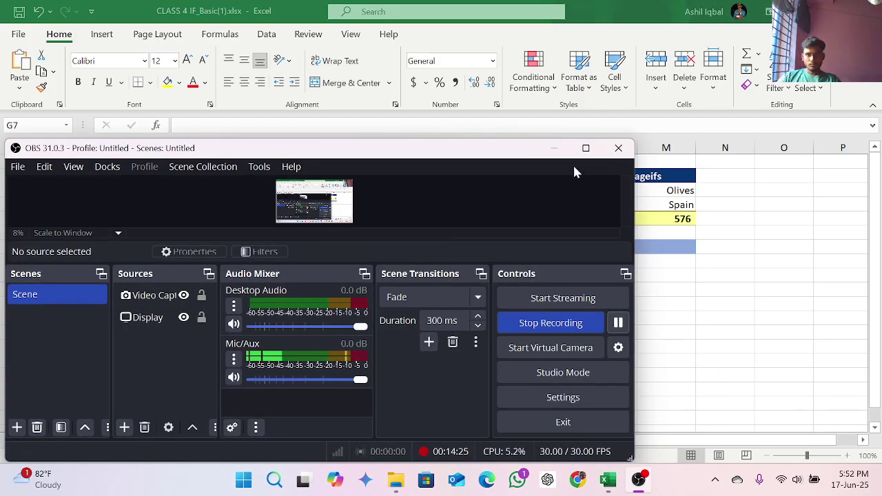
left_click(553, 148)
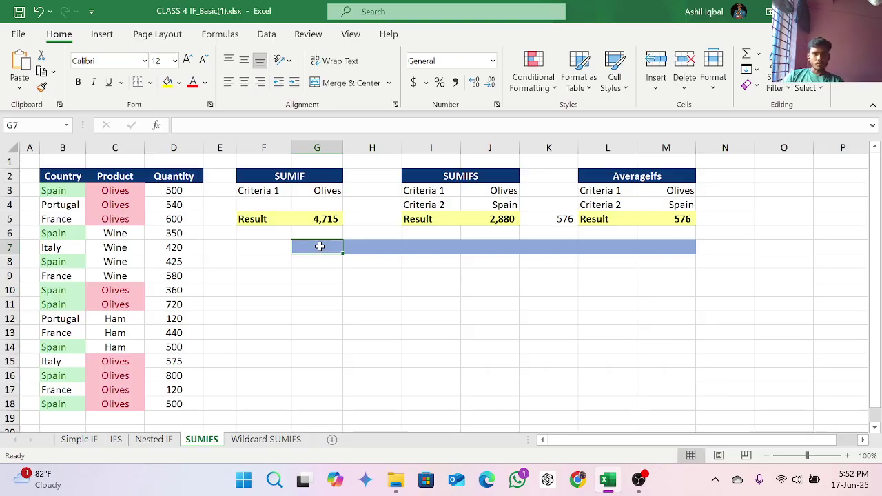
Try a SUMIF formula in G7 with C3 as the range, G3 as the criteria and D3:D18 as the sum range
type("=")
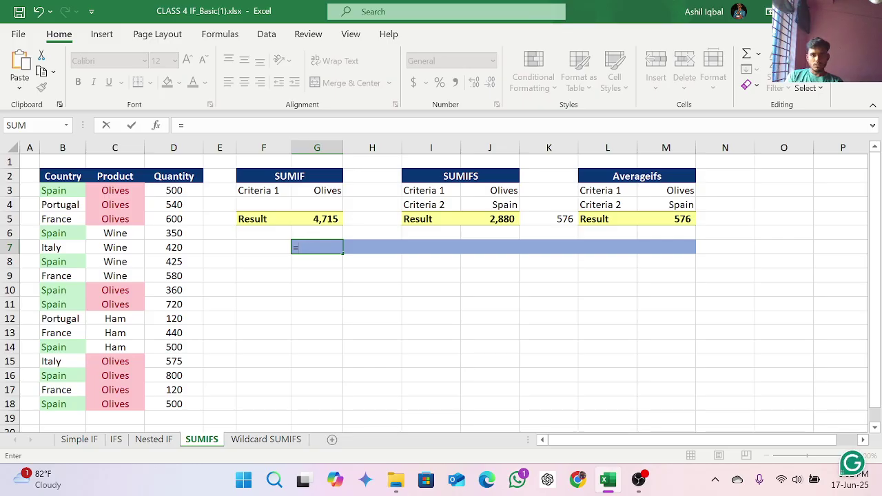
type("su")
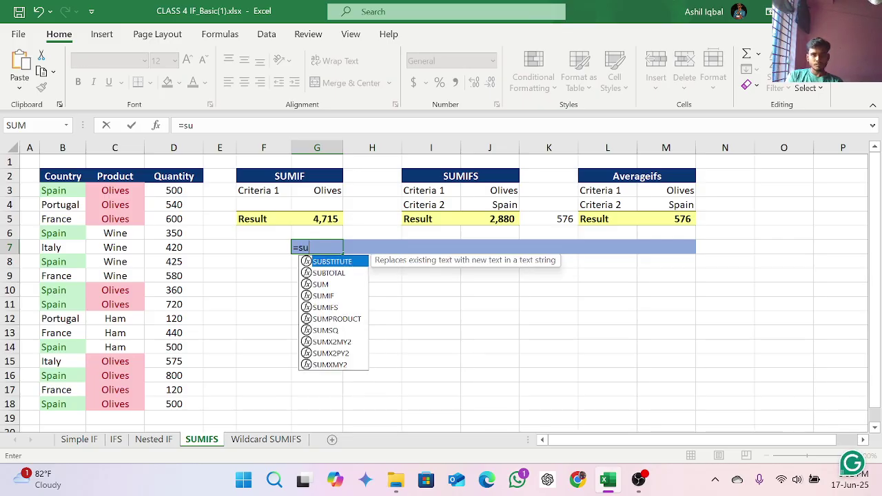
type("m")
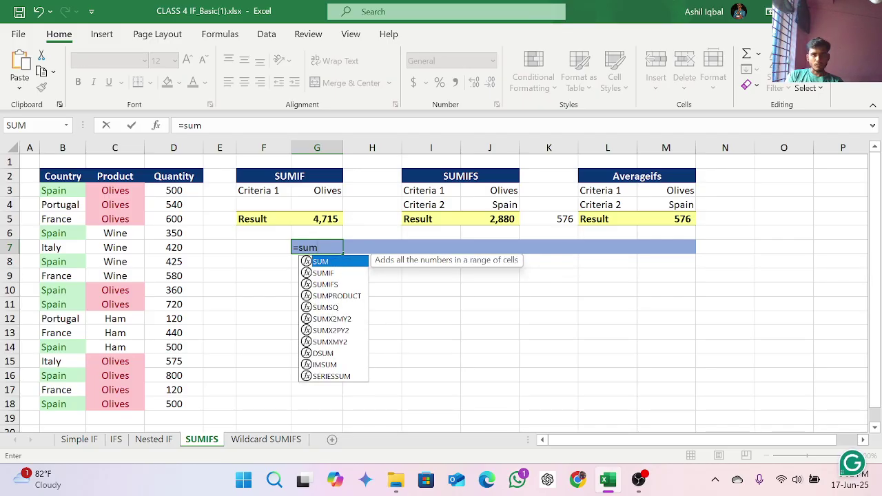
left_click(335, 273)
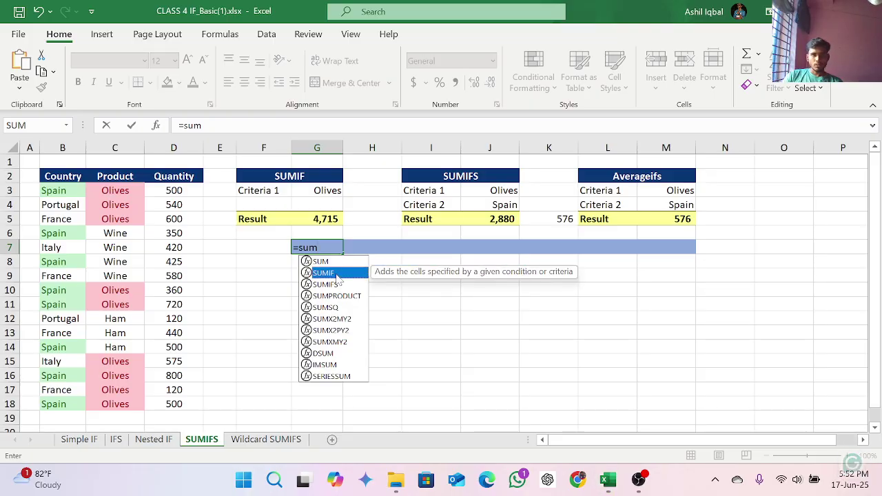
double_click(335, 274)
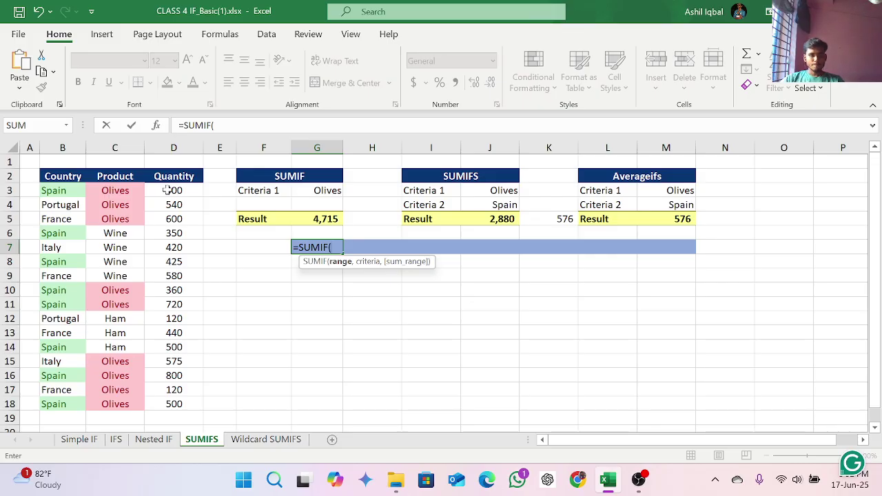
left_click(116, 190)
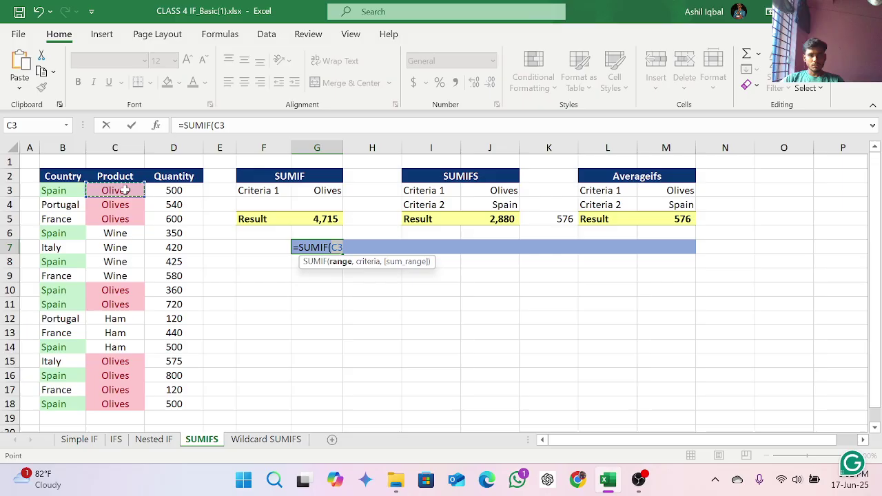
type(",")
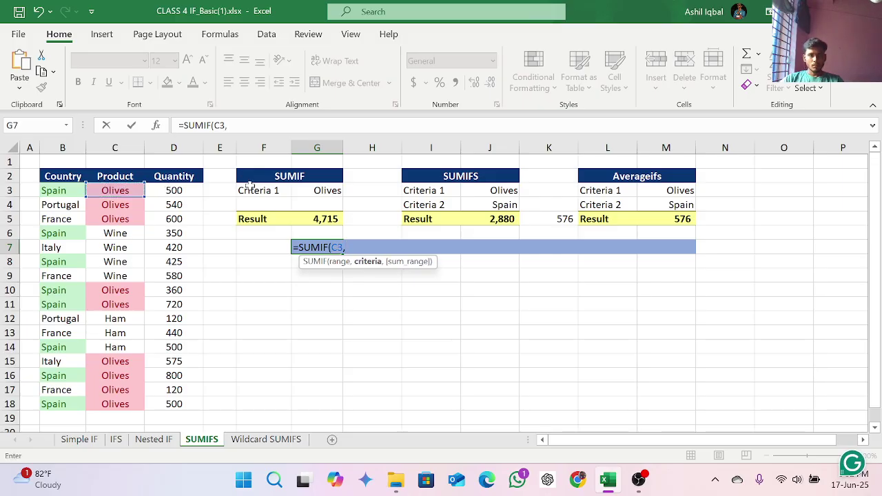
left_click(326, 190)
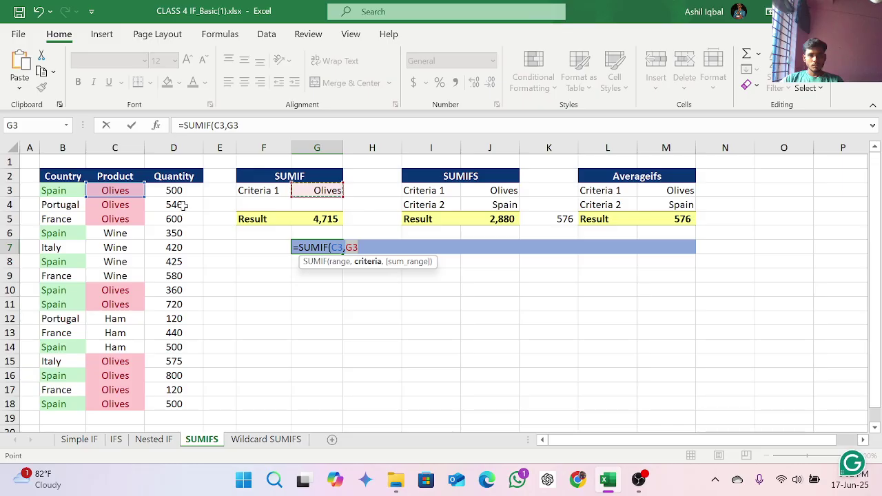
type(",")
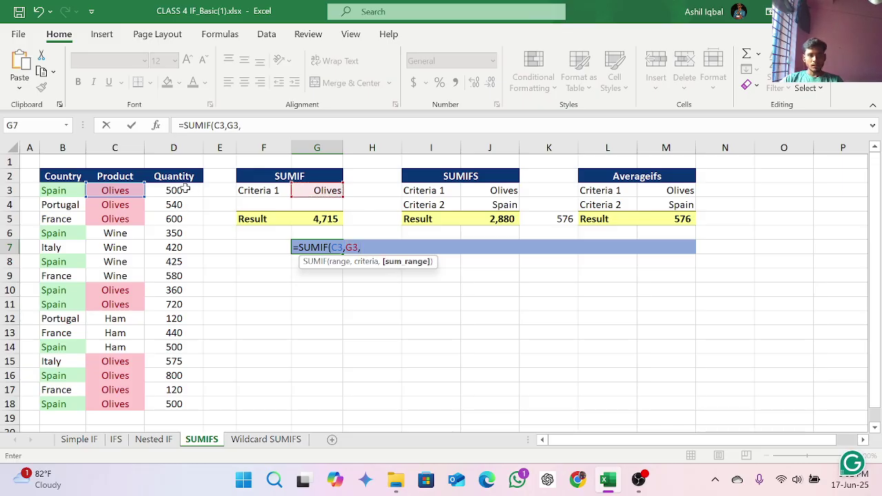
left_click(185, 189)
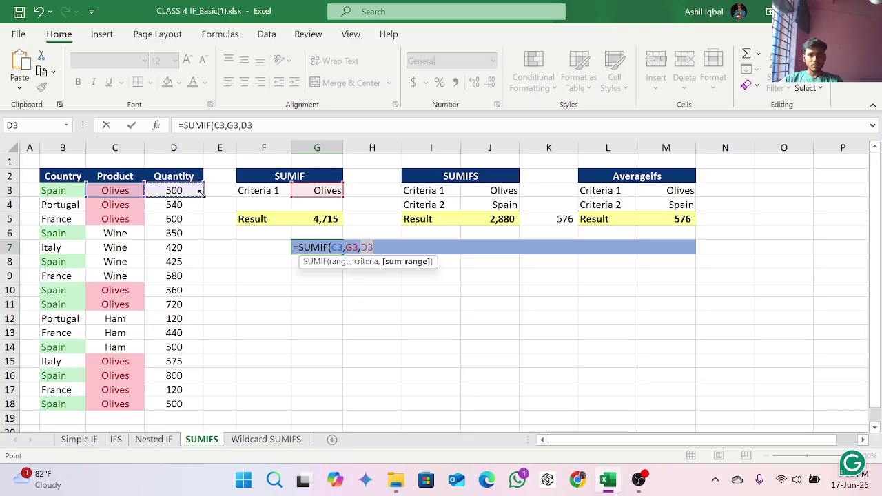
left_click_drag(199, 191, 198, 409)
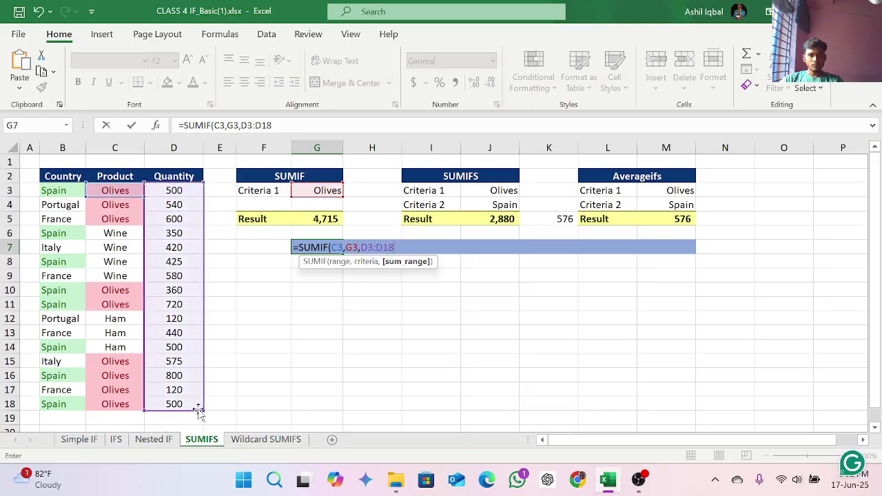
type(")")
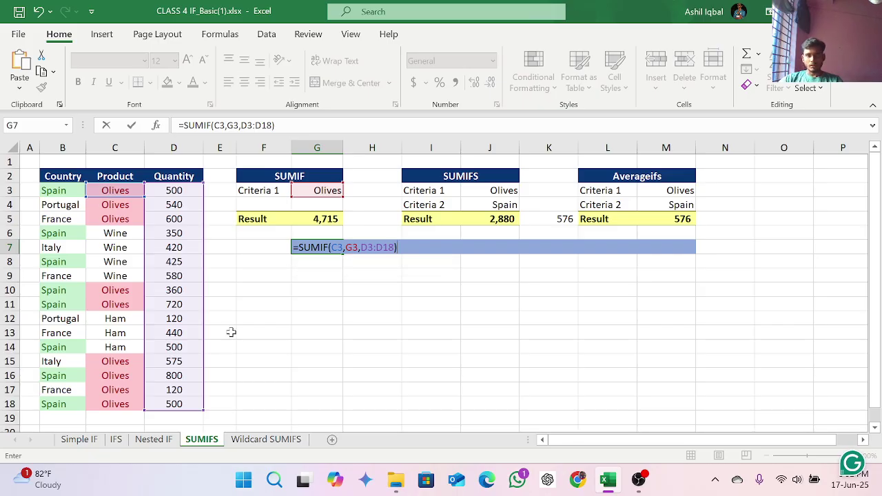
key("Return")
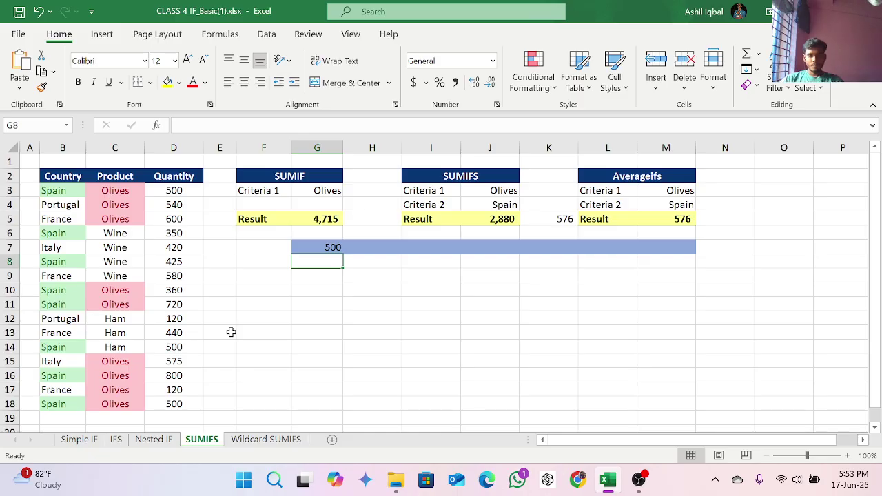
left_click(640, 480)
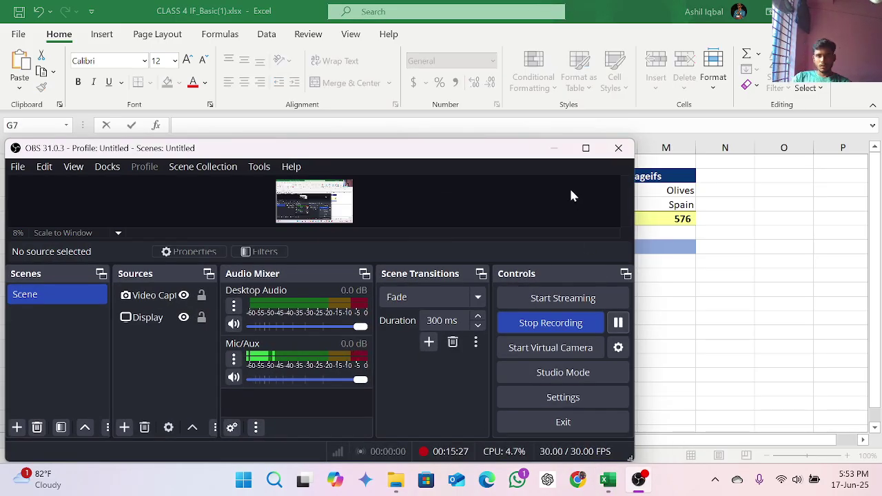
left_click(555, 148)
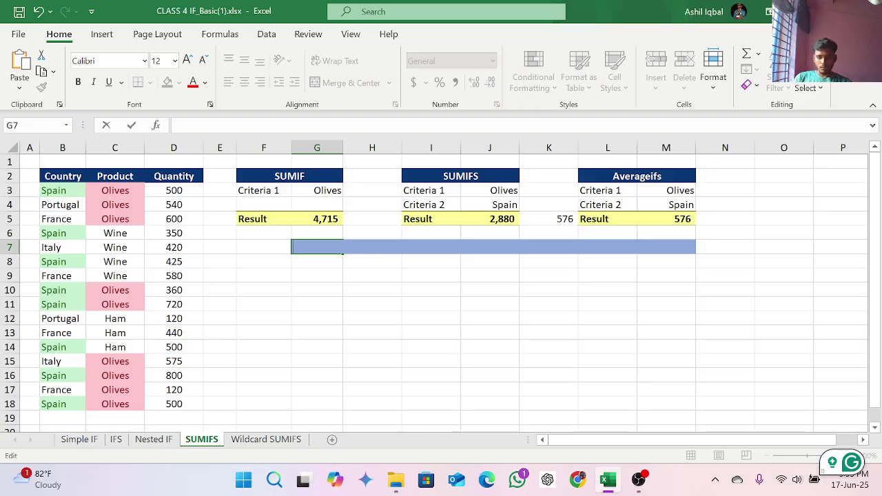
Start a SUMIF formula in G7 with the Product cells C3:C18 as its range
type("=s")
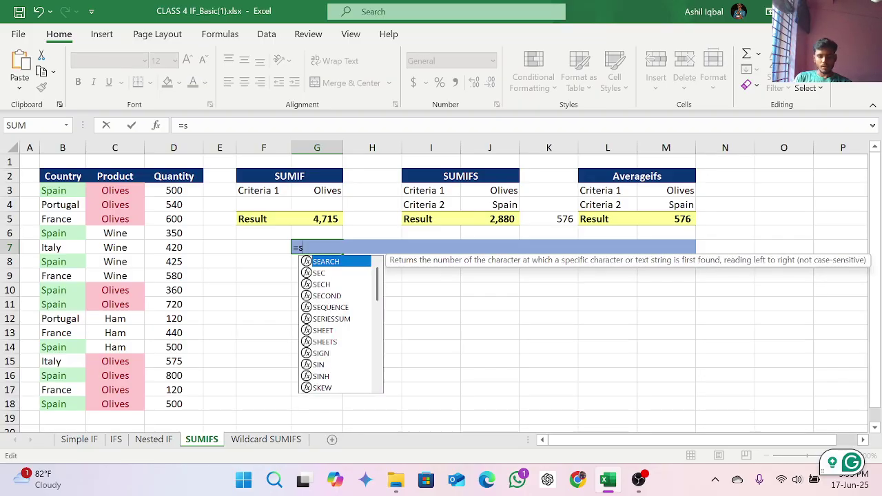
type("umi")
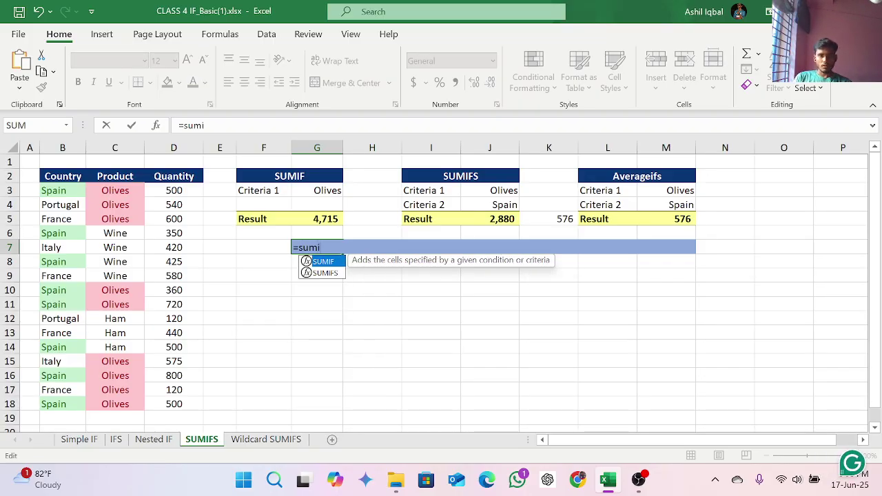
double_click(329, 264)
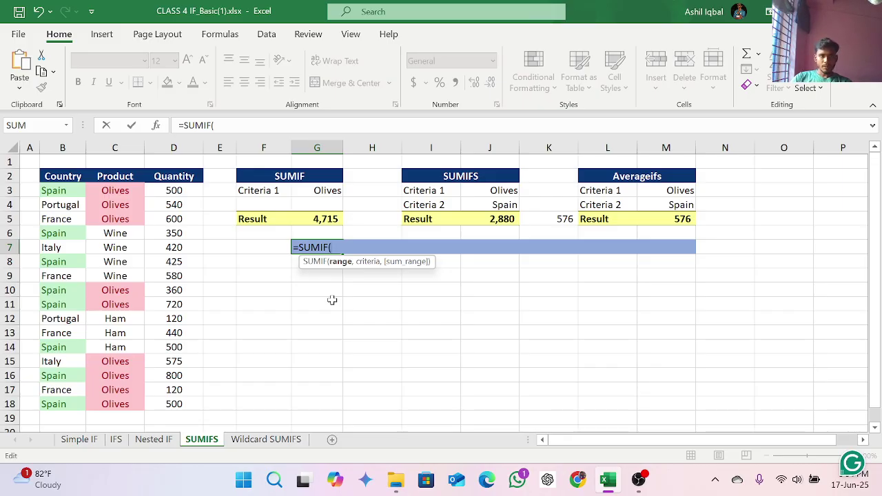
left_click(114, 193)
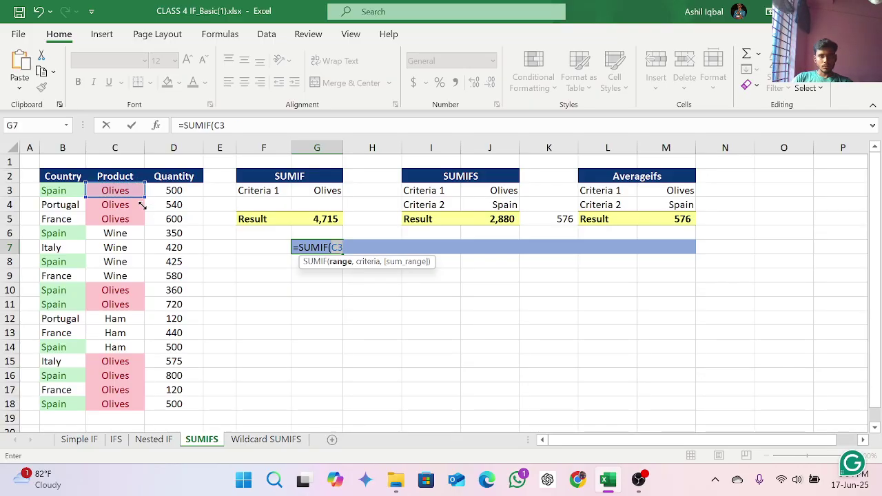
left_click_drag(143, 199, 141, 405)
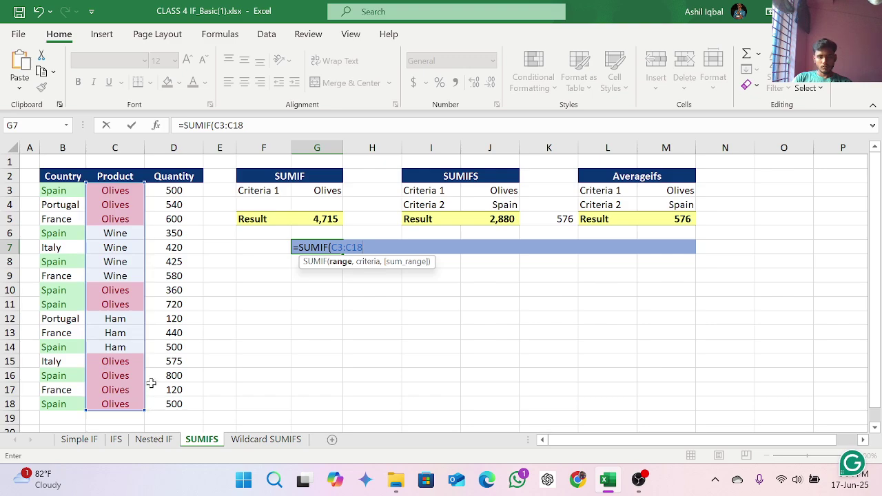
left_click(638, 479)
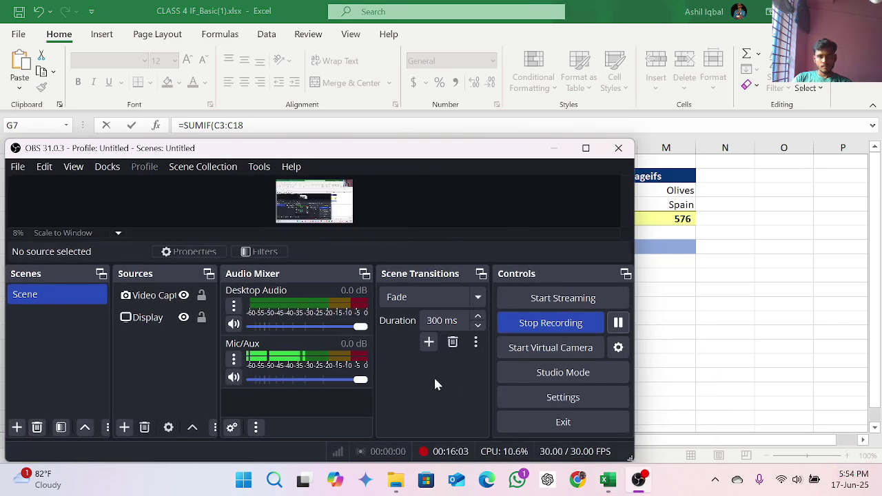
left_click(553, 148)
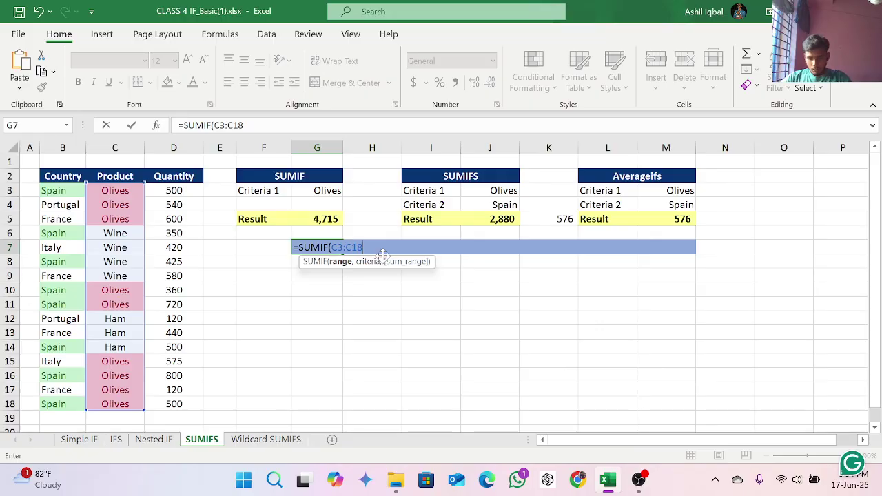
Complete the SUMIF formula in G7 with G3 as the criteria and the Quantity cells D3:D18 as the sum range
type(",")
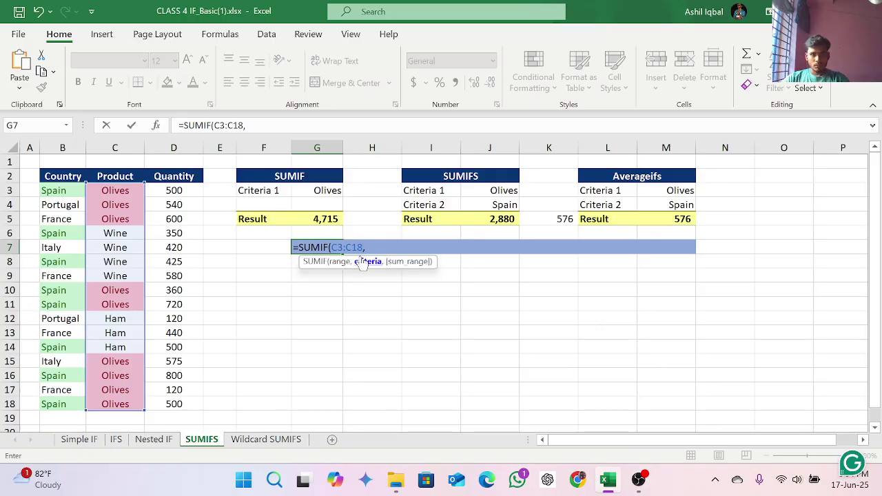
left_click(326, 191)
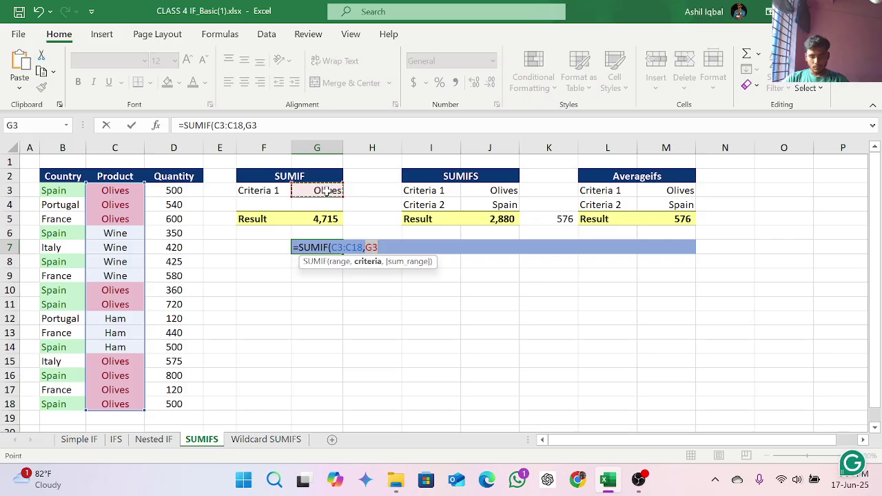
type(",")
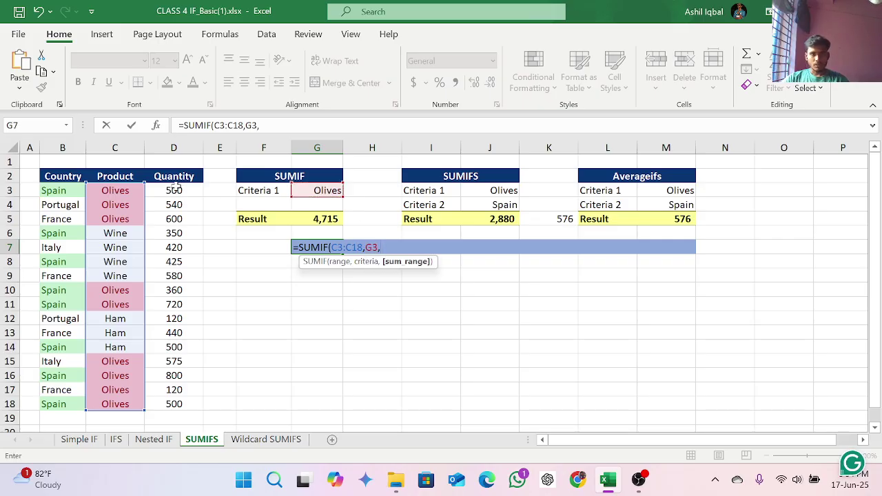
left_click_drag(173, 191, 185, 406)
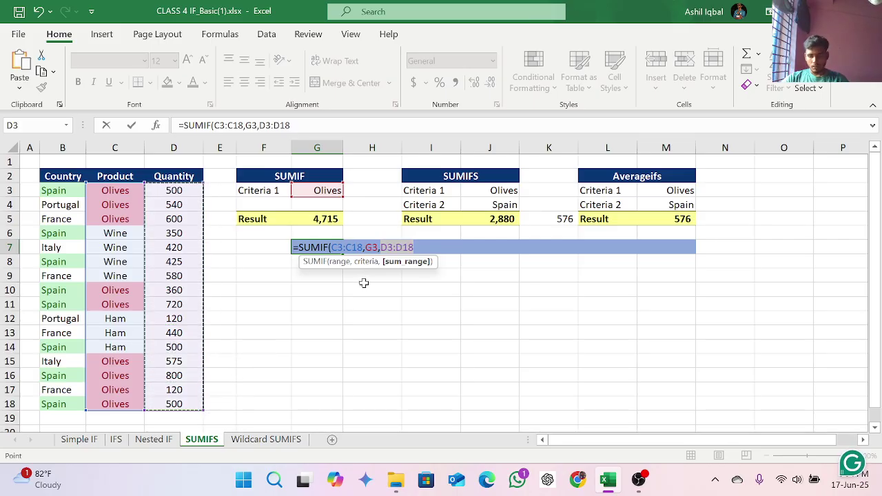
type(")")
key("Return")
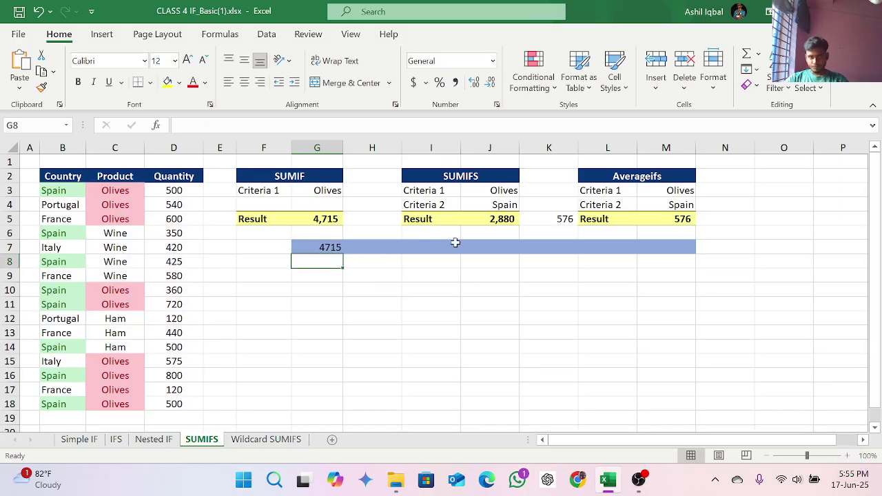
Start a SUMIFS formula in I7, the blue-row cell below the SUMIFS criteria block
left_click(420, 248)
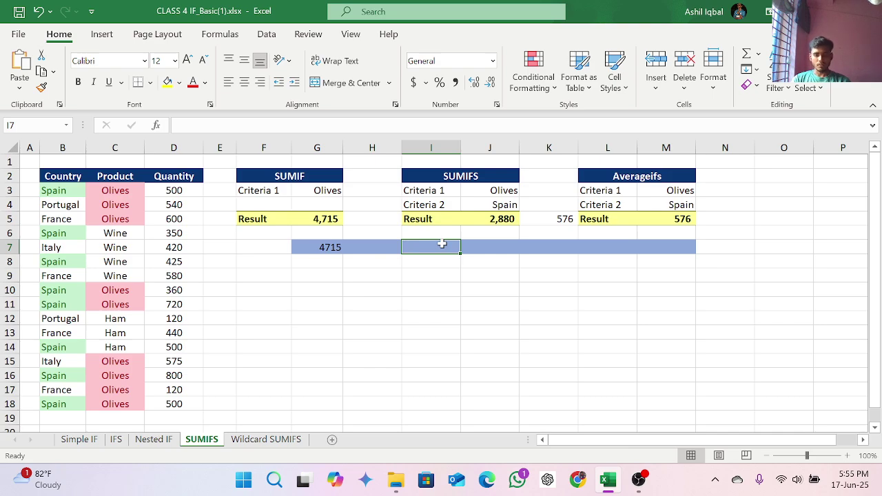
type("su")
key("BackSpace")
key("BackSpace")
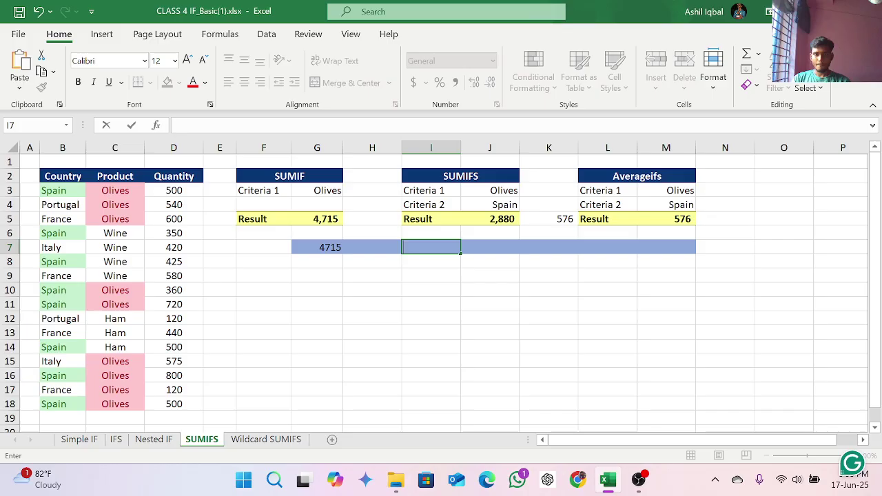
type("=sum")
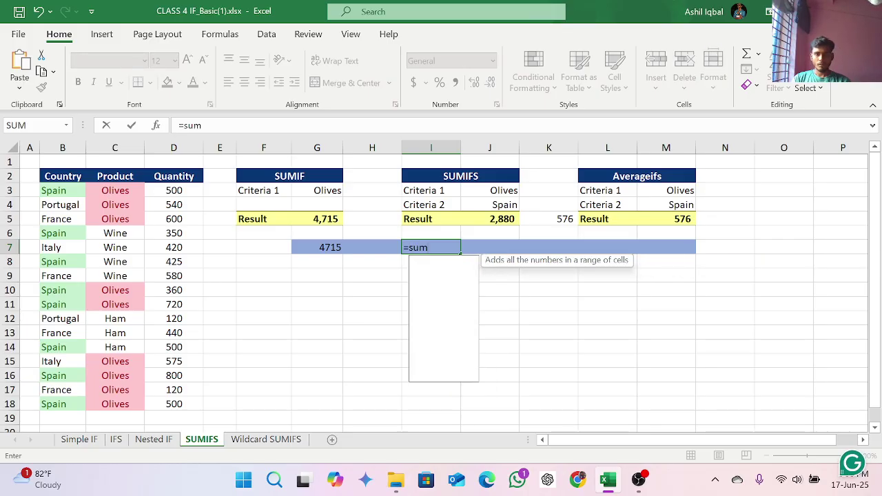
type("if")
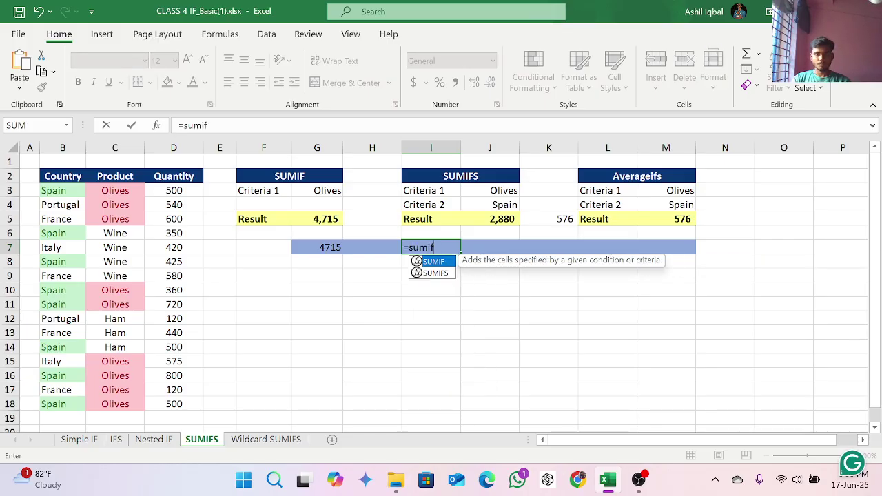
double_click(440, 274)
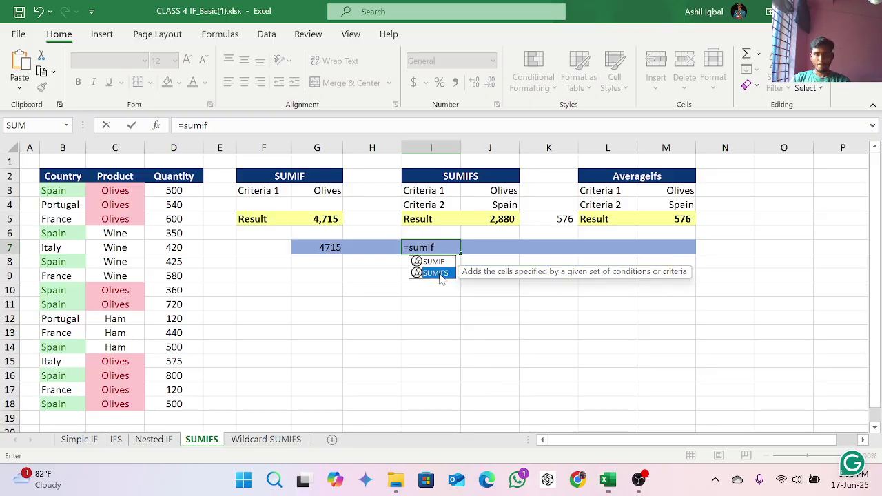
left_click(439, 273)
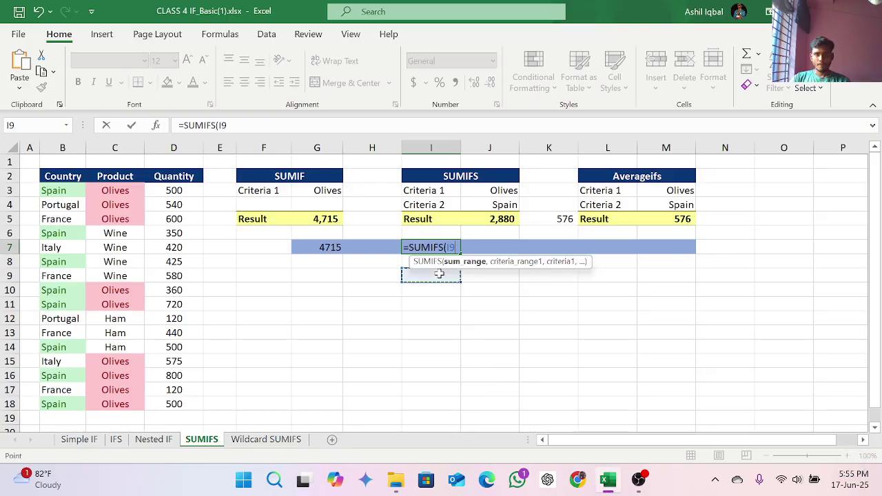
left_click(124, 190)
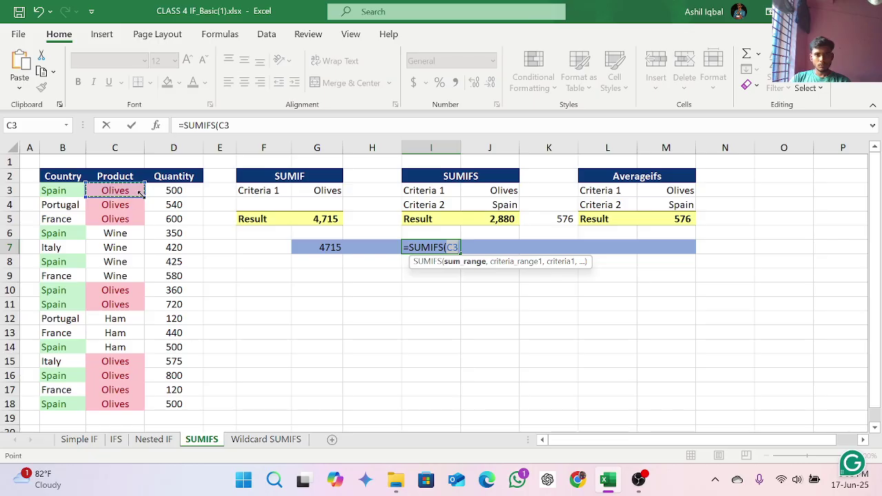
left_click_drag(141, 194, 141, 209)
left_click_drag(145, 316, 140, 414)
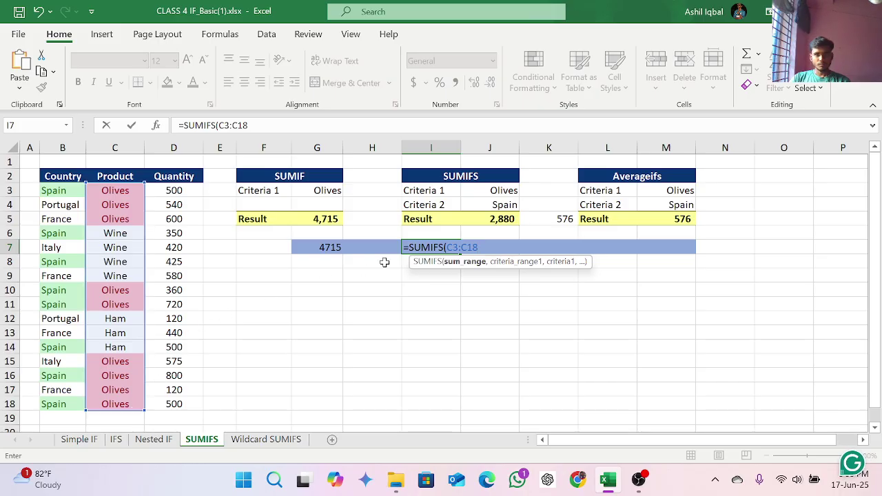
type(",")
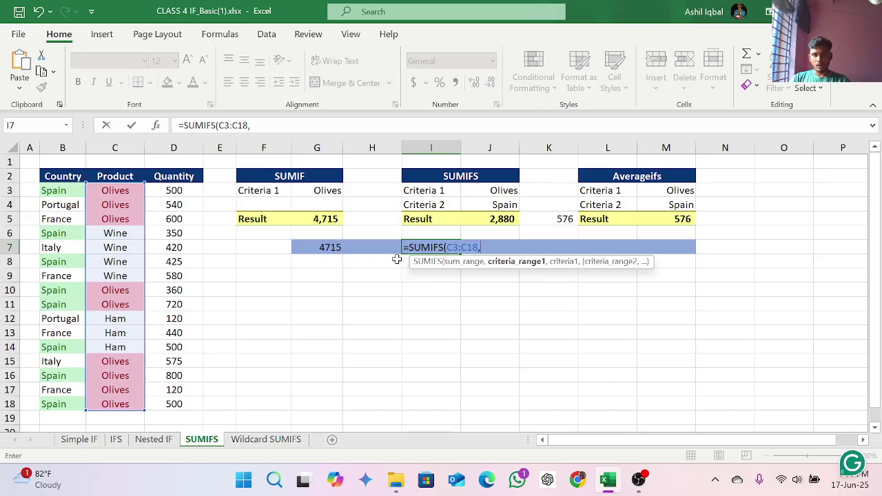
left_click(493, 192)
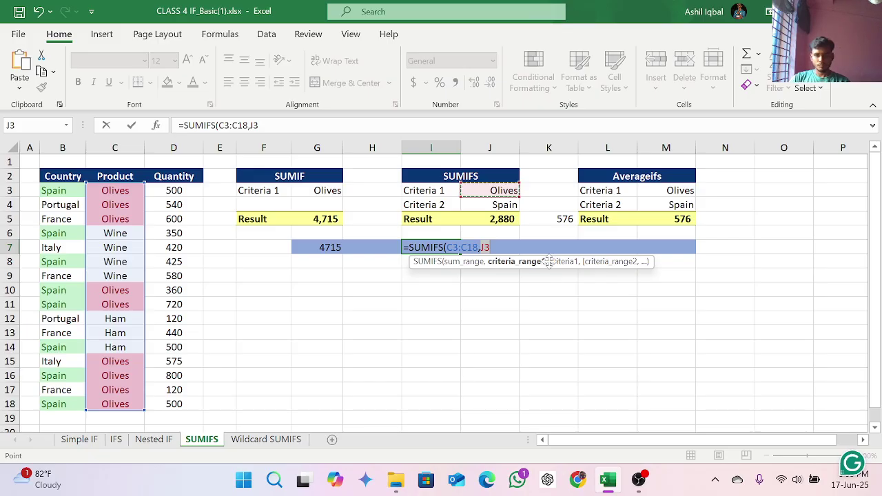
left_click(641, 480)
key("BackSpace")
key("BackSpace")
key("BackSpace")
key("BackSpace")
key("BackSpace")
key("BackSpace")
key("BackSpace")
key("BackSpace")
key("BackSpace")
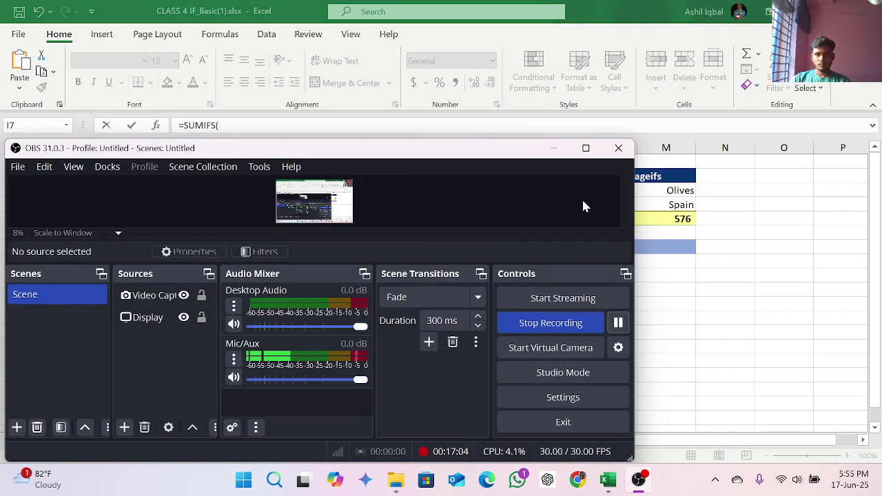
left_click(553, 148)
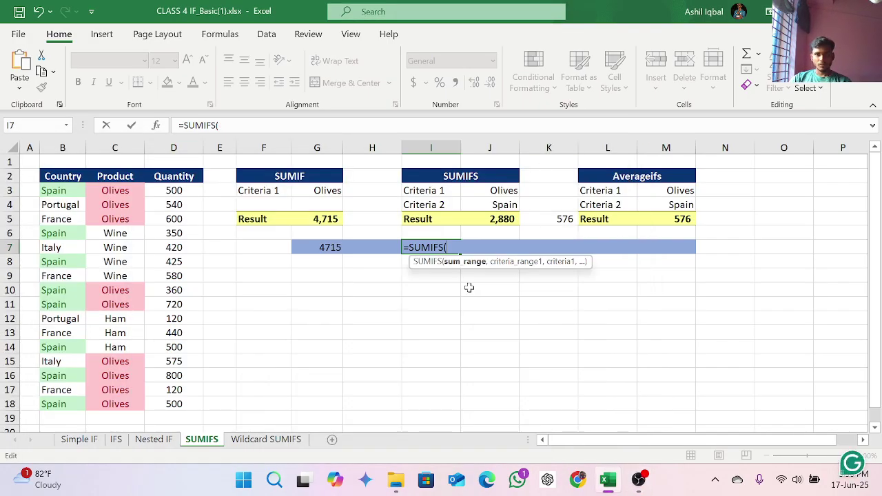
Set the Quantity cells D3:D18 as the sum range and the Product cells C3:C18 as the first criteria range of the SUMIFS formula
left_click(172, 191)
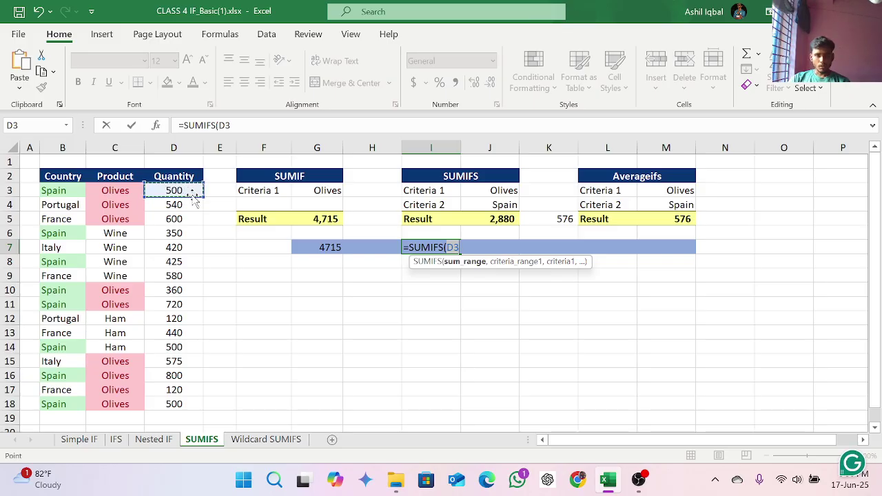
left_click_drag(199, 192, 192, 407)
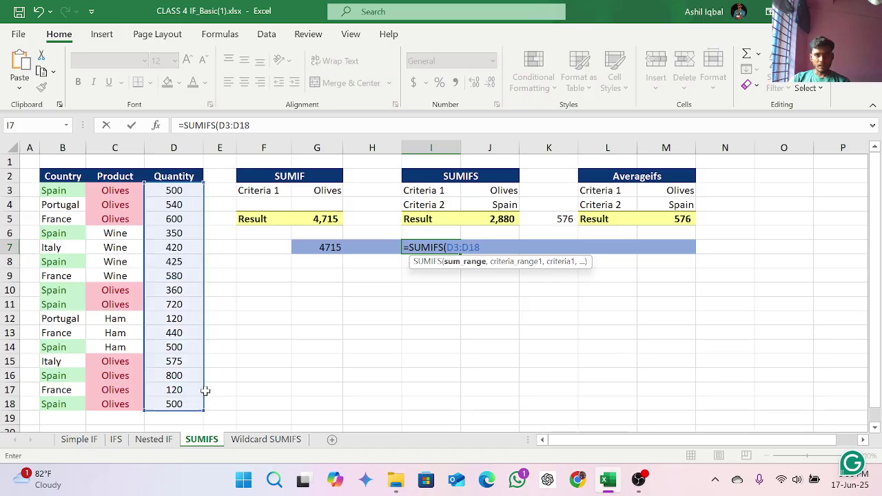
type(",")
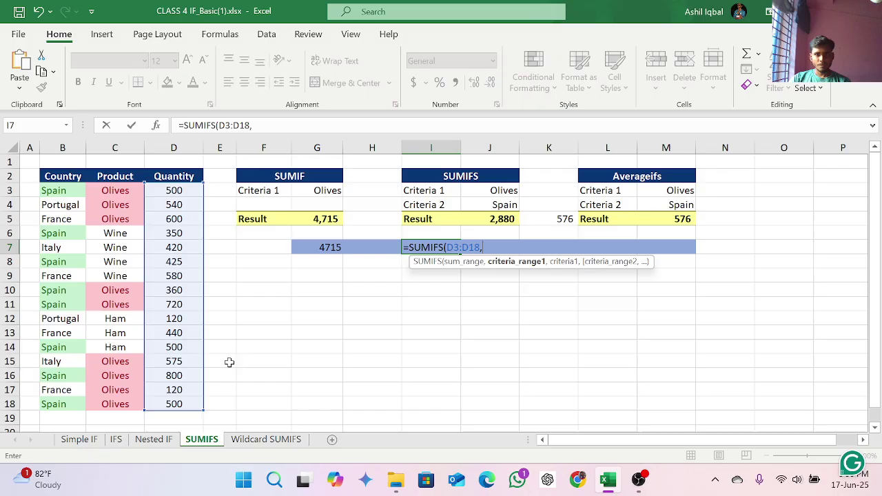
left_click(119, 190)
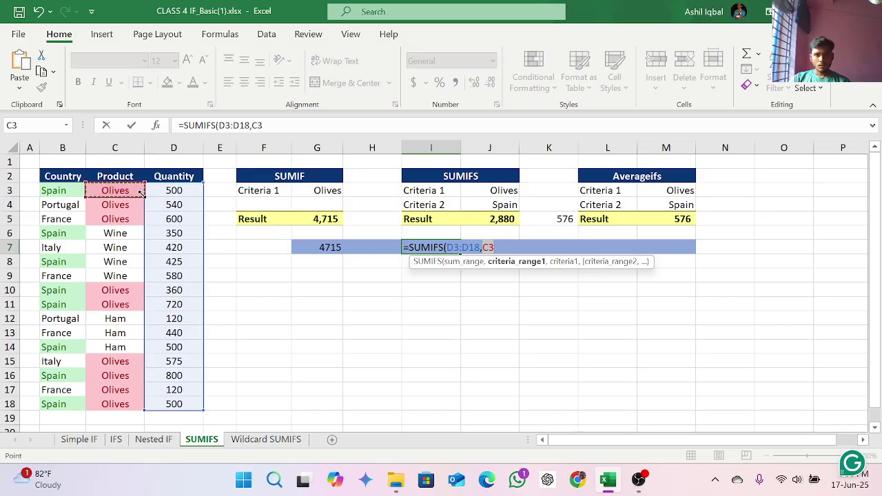
left_click_drag(140, 192, 140, 411)
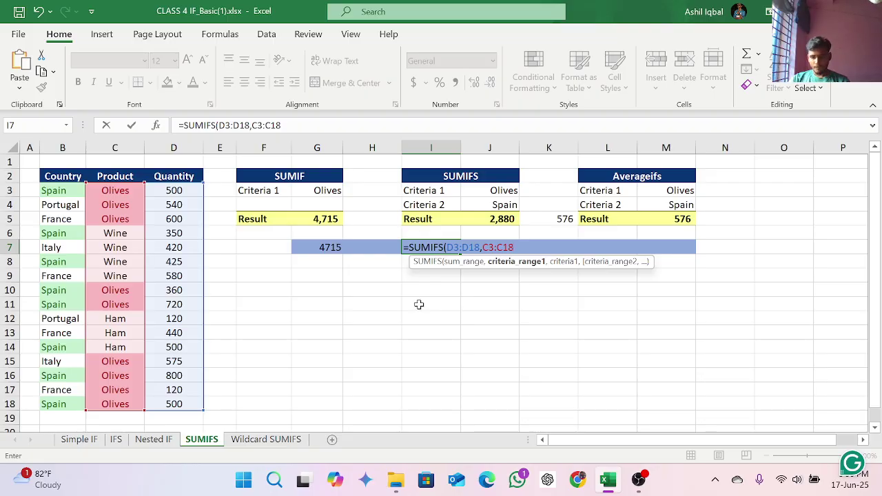
type(",")
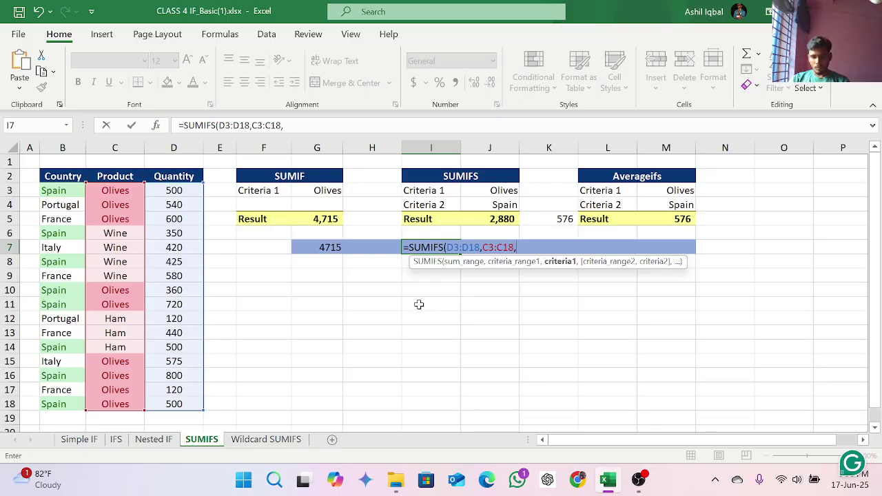
Complete the SUMIFS formula in I7 with J3 as the product criteria and the Country cells B3:B18 with J4 as the second criteria pair
left_click(501, 190)
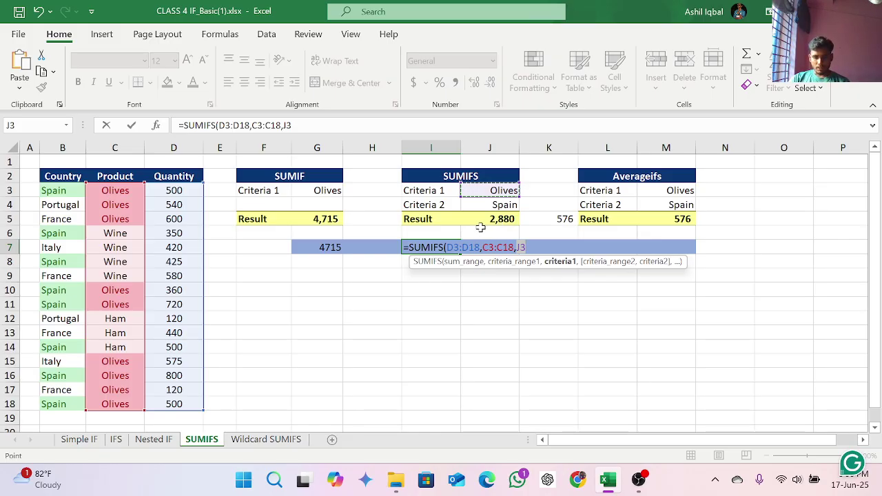
left_click(60, 193)
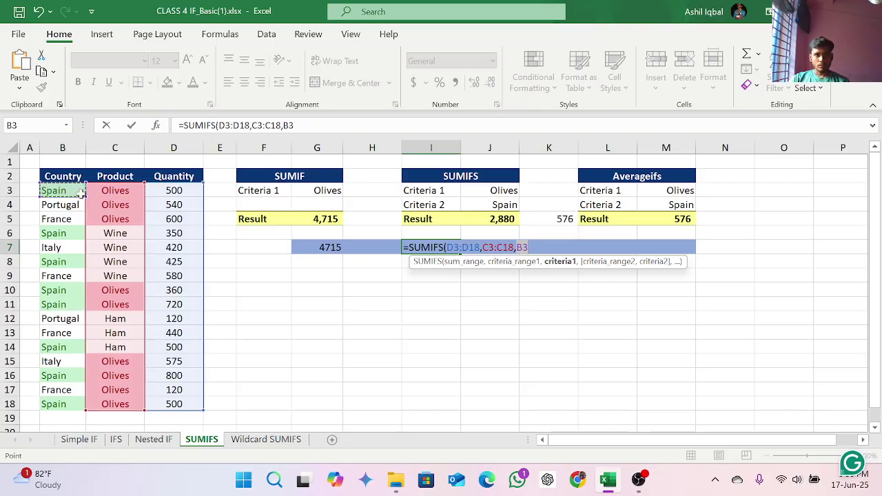
left_click_drag(82, 195, 66, 405)
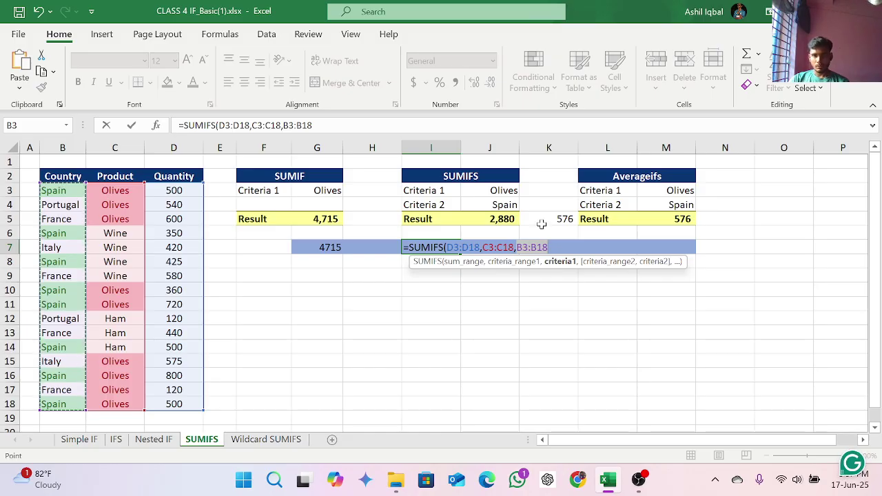
type(",")
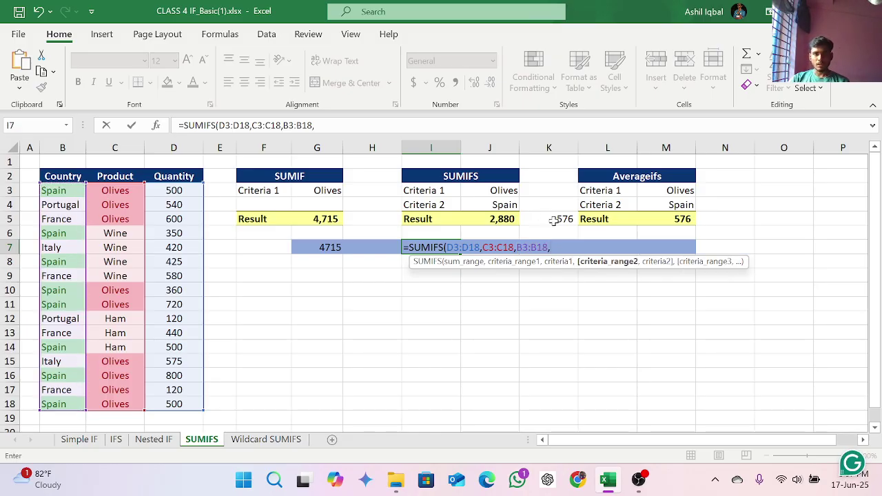
left_click(507, 205)
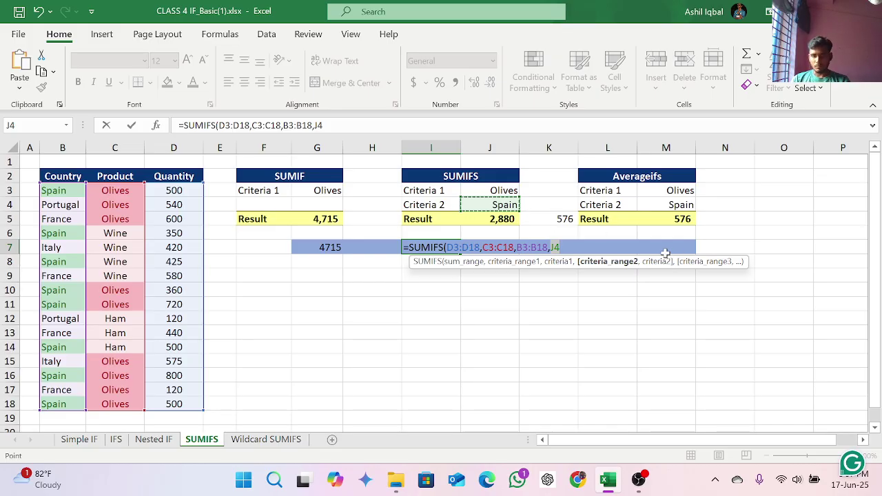
type(")")
key("Return")
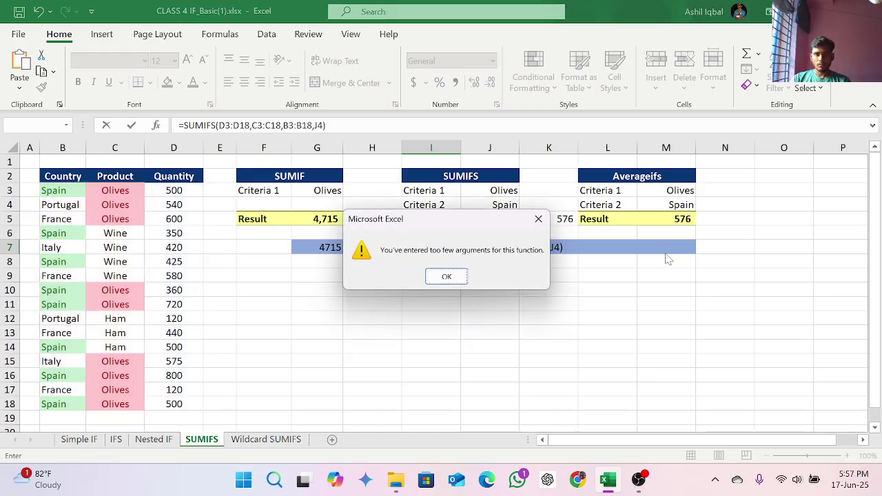
left_click(459, 279)
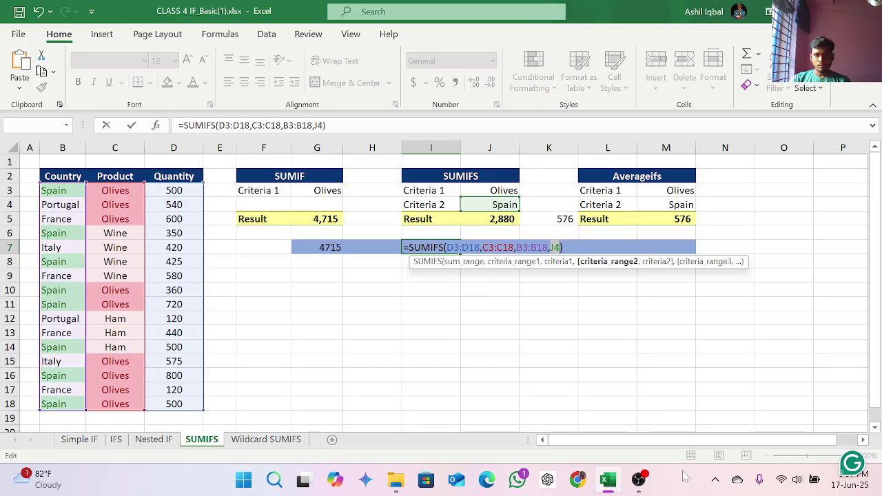
left_click(638, 479)
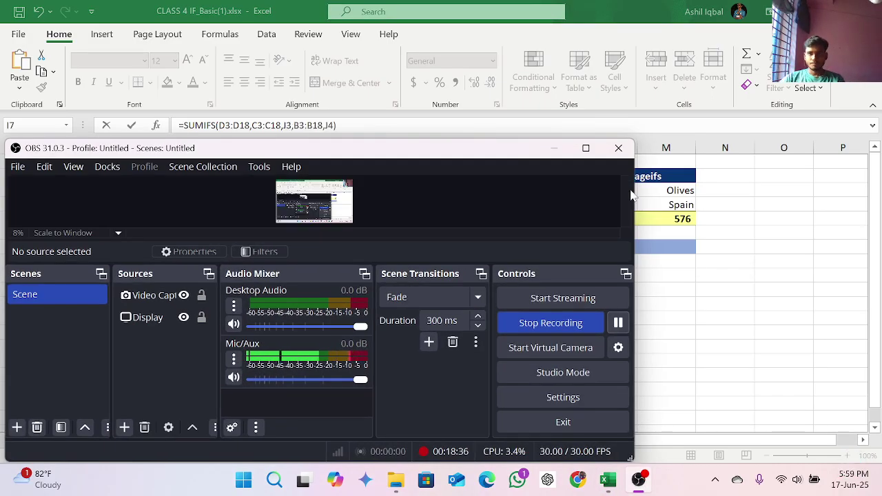
left_click(555, 148)
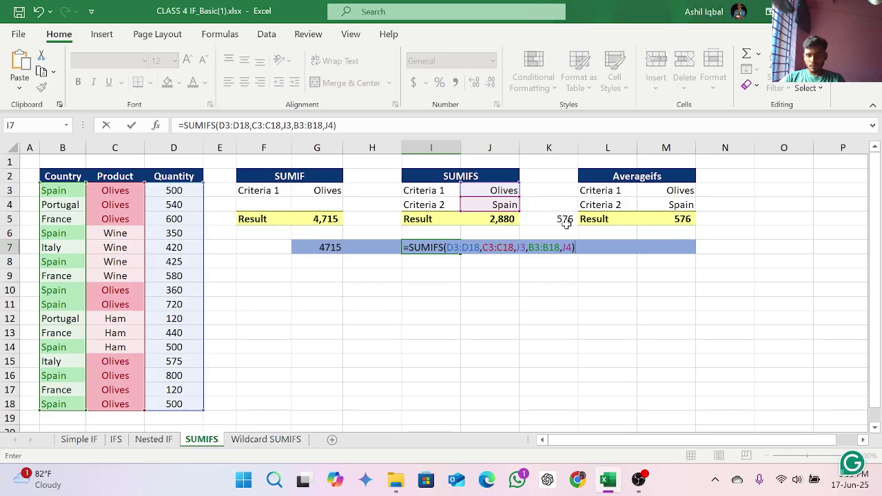
key("Return")
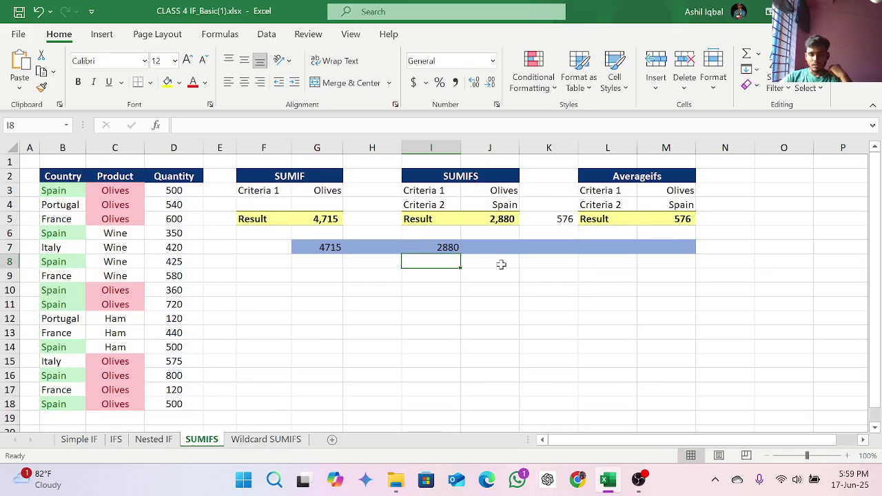
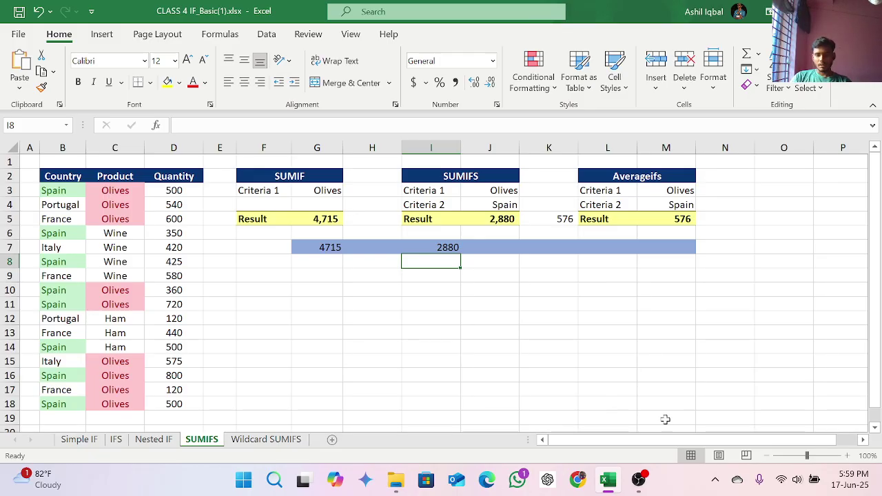
Start an AVERAGEIFS formula in M7, the blue-row cell below the Averageifs criteria block
left_click(679, 219)
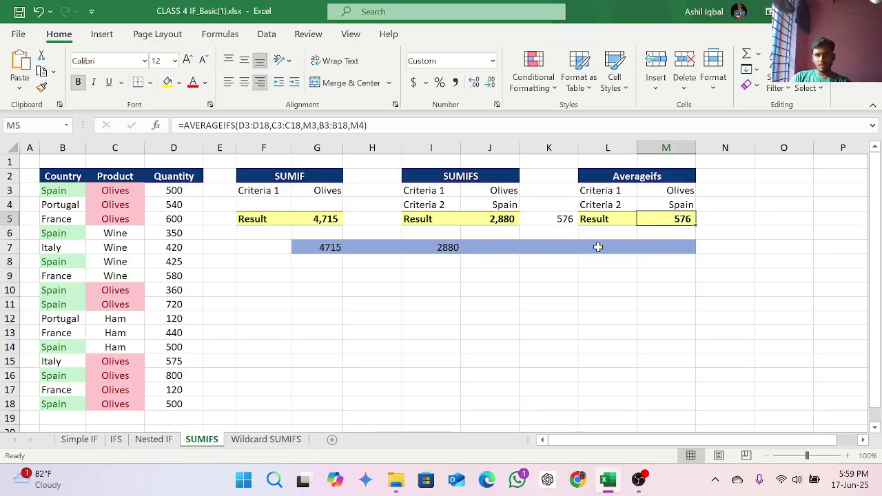
left_click(660, 246)
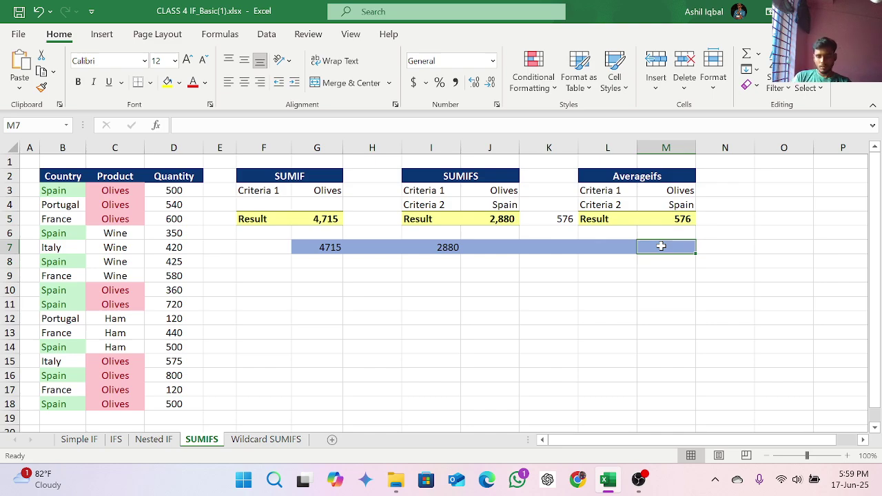
type("=")
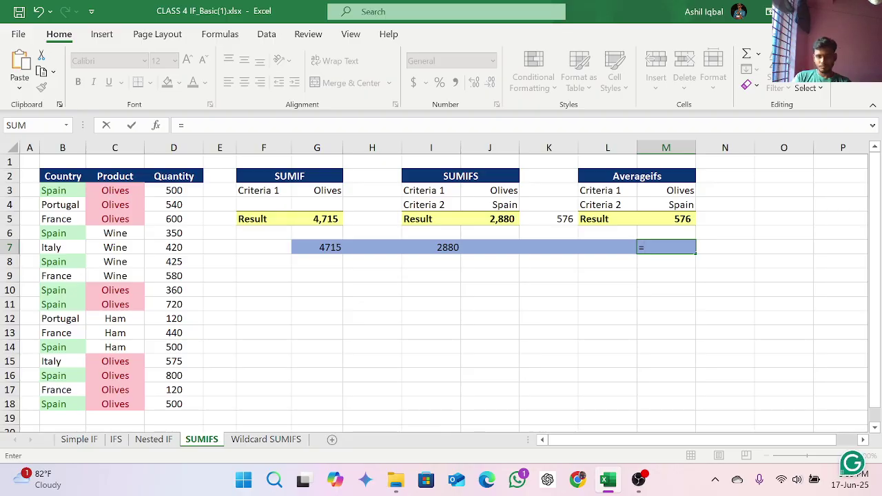
type("a")
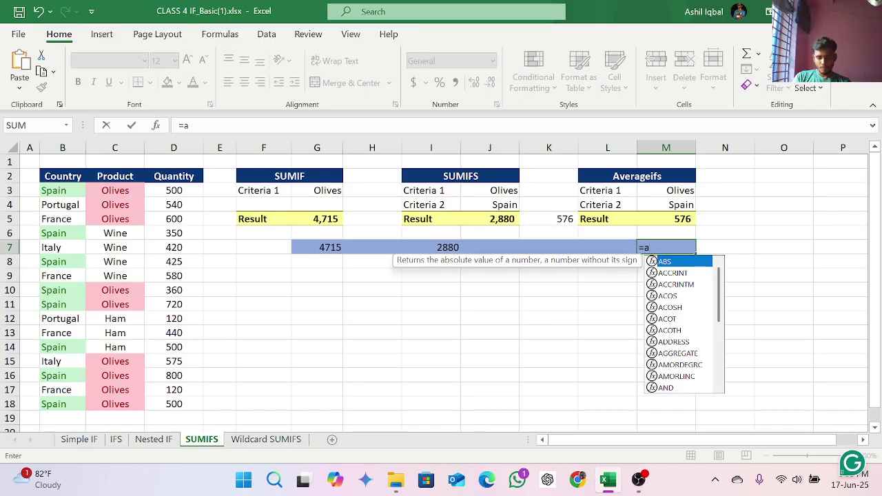
type("ver")
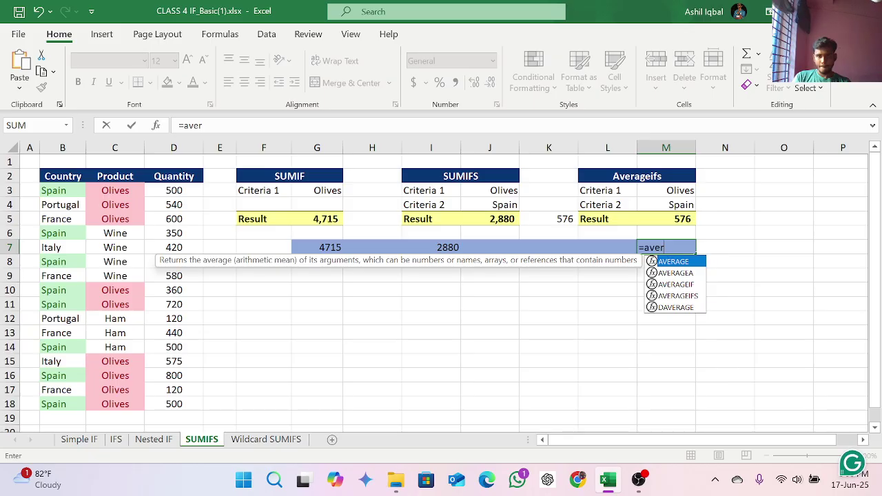
left_click(692, 296)
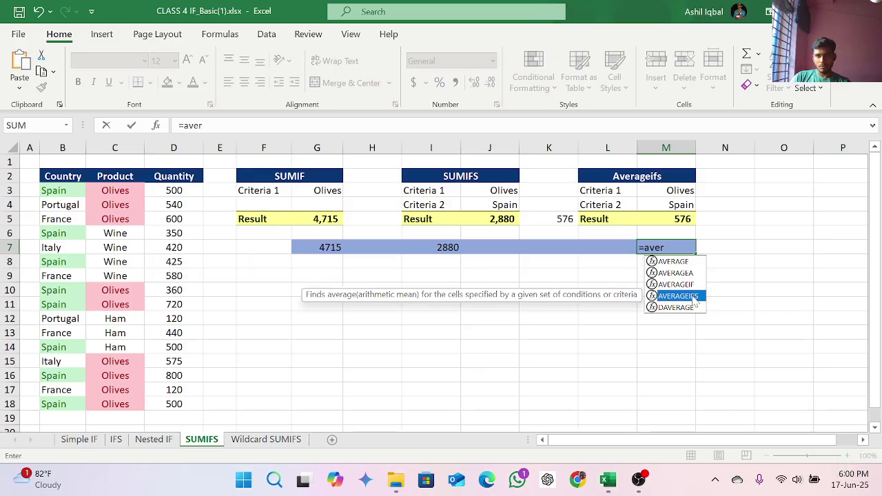
double_click(694, 301)
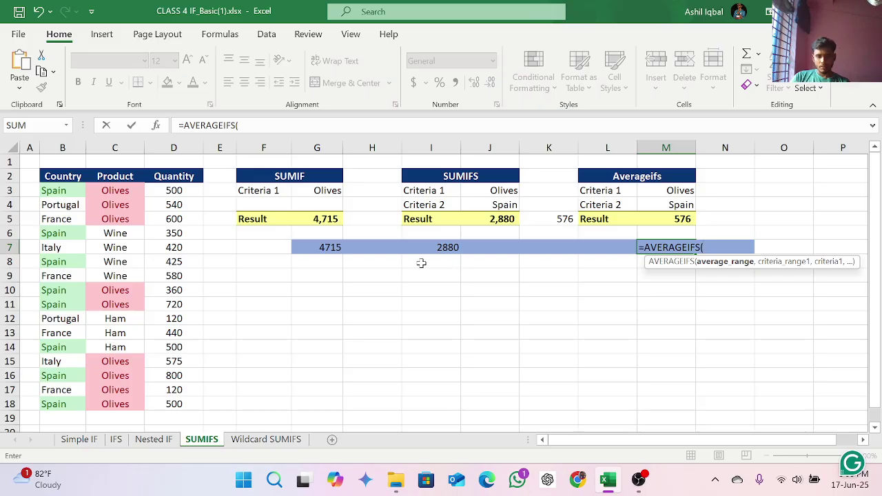
Set the Quantity cells D3:D18 as the average range and the Product cells C3:C18 as the first criteria range of the AVERAGEIFS formula
left_click_drag(175, 192, 159, 401)
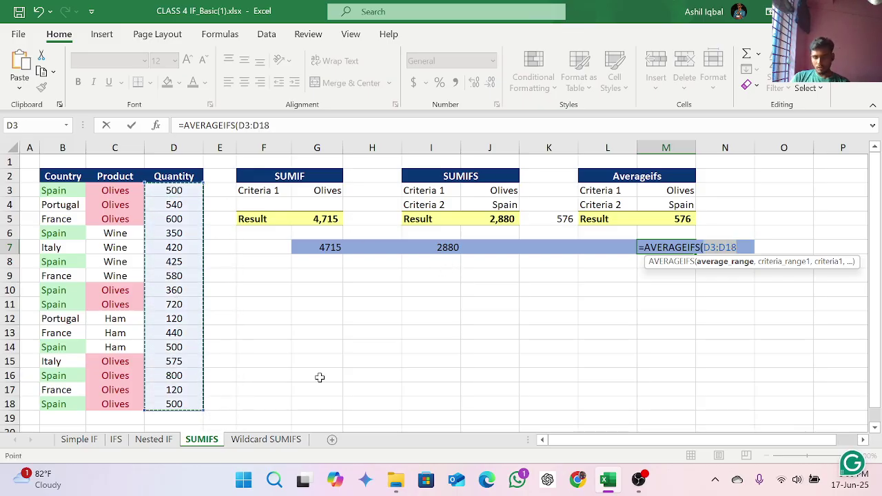
type(",")
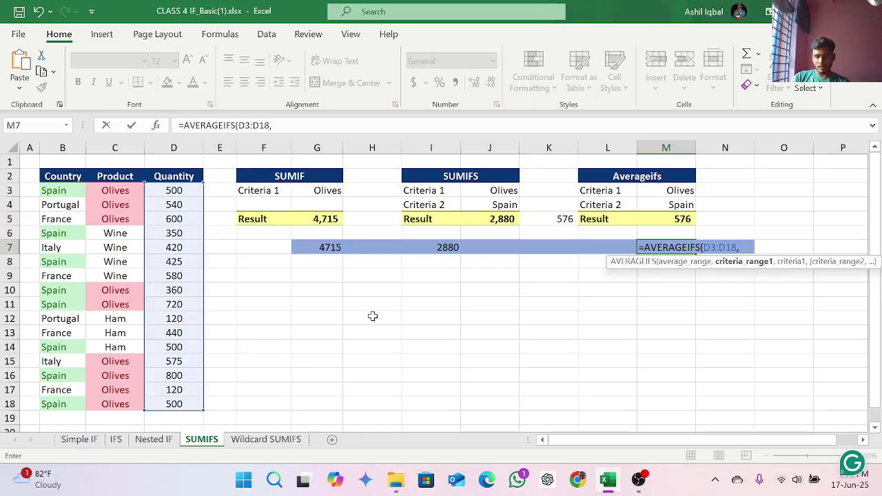
left_click(128, 190)
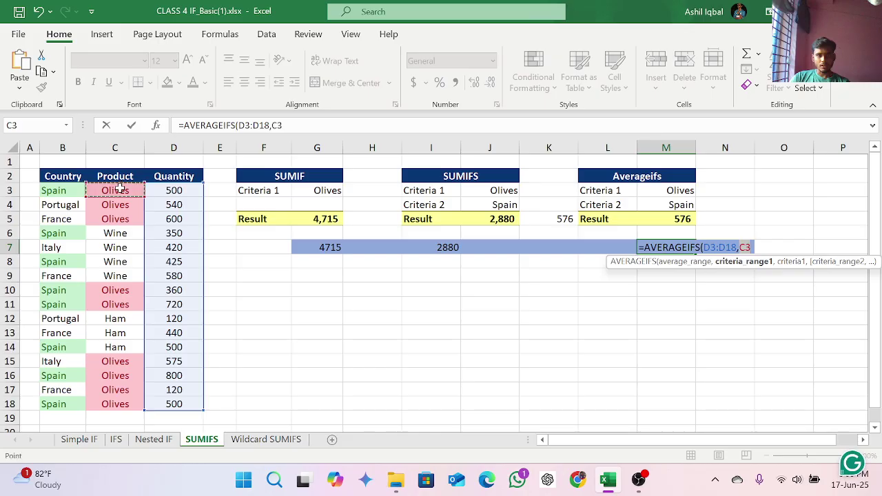
left_click_drag(130, 190, 104, 404)
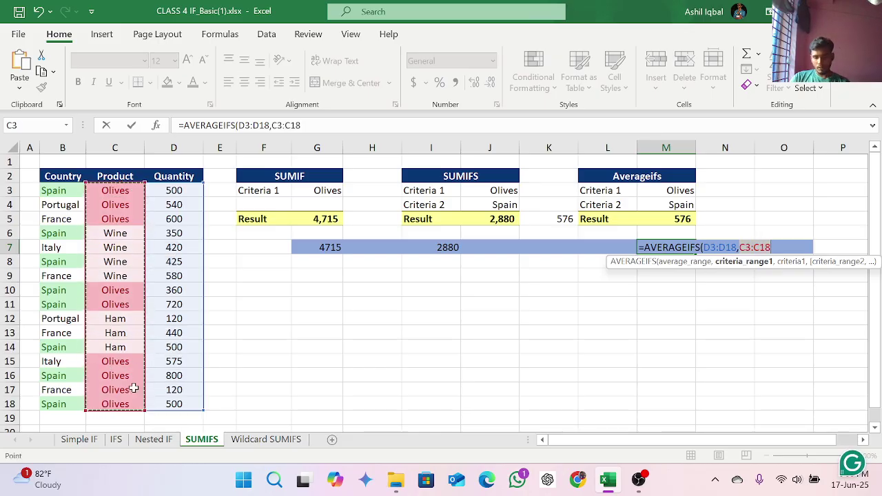
type(",")
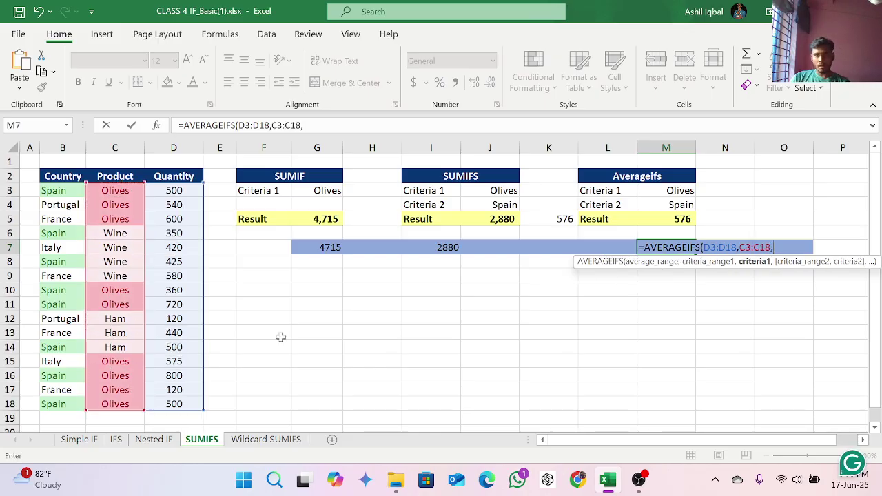
Complete the AVERAGEIFS formula in M7 with M3 as the product criteria and the Country cells B3:B18 with M4 as the second criteria pair
left_click(680, 191)
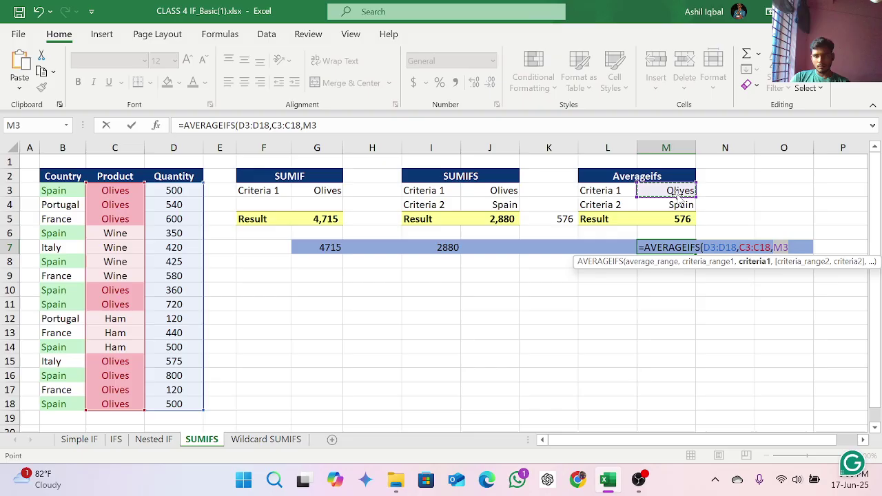
type(",")
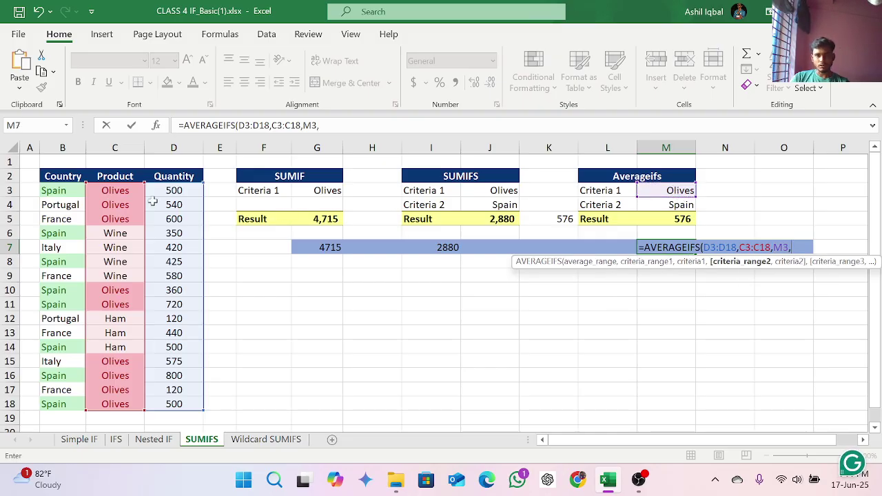
left_click_drag(45, 195, 51, 405)
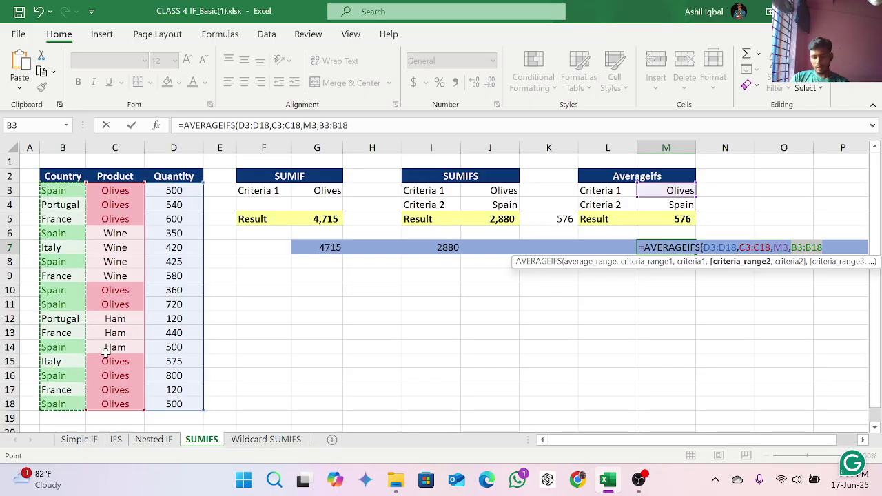
type(",")
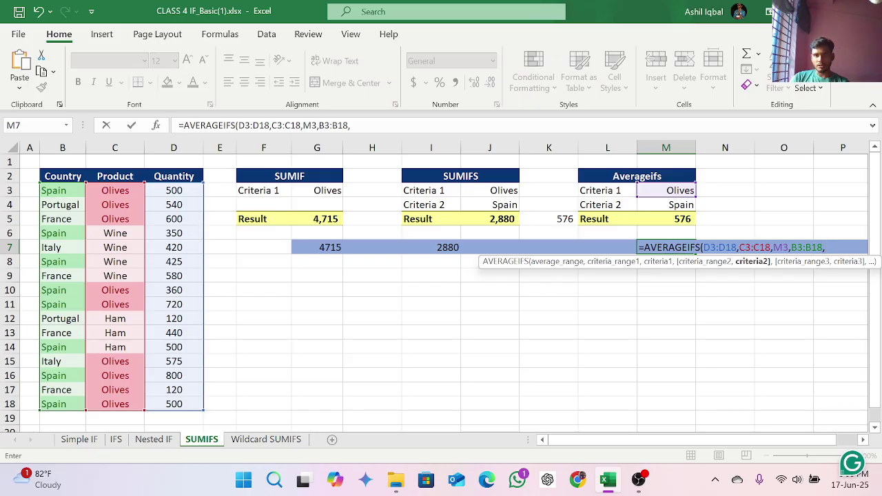
left_click(678, 205)
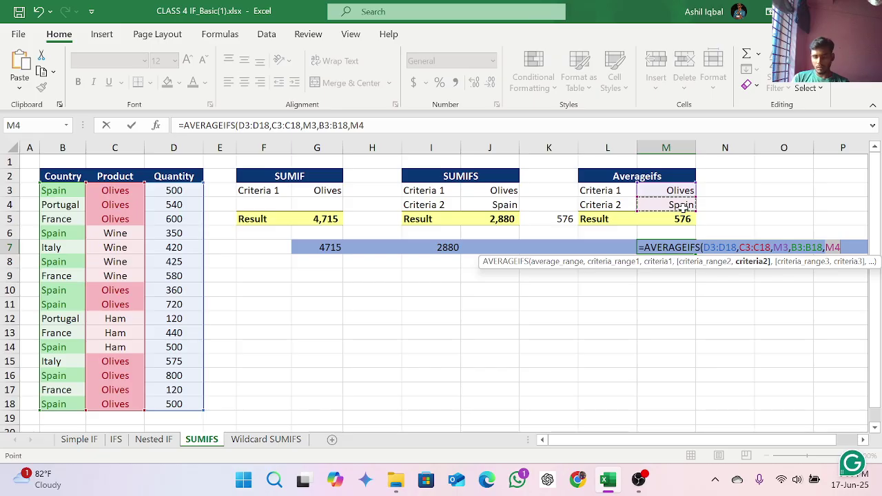
type(")")
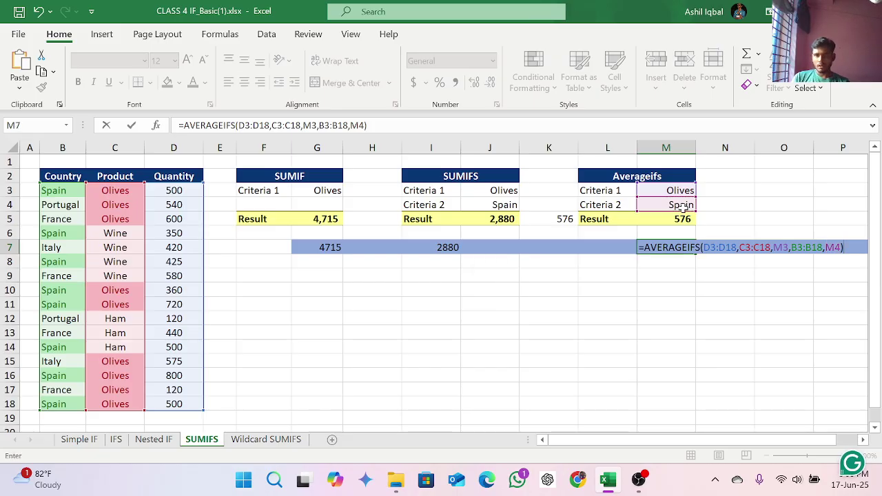
key("Return")
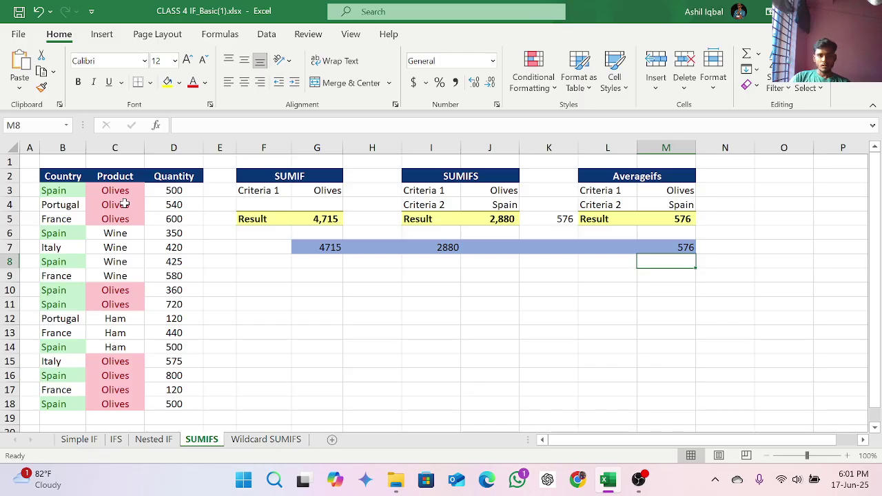
Open the Wildcard SUMIFS sheet and examine the mixed country-and-number Order ID entries and the existing wildcard formula in I6
left_click(267, 440)
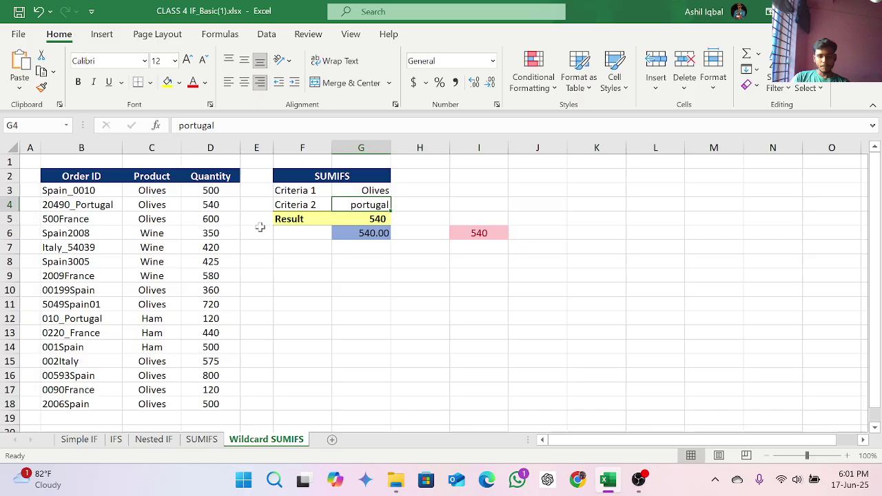
left_click(89, 193)
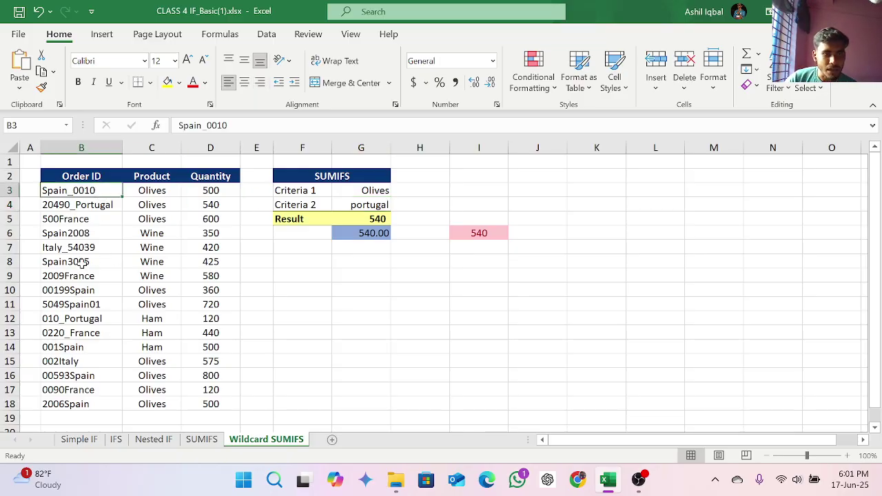
left_click(83, 263)
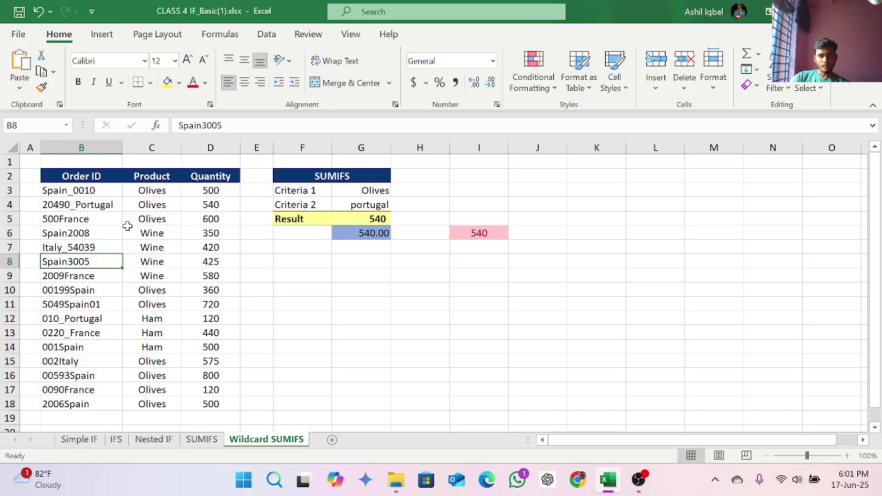
left_click(638, 479)
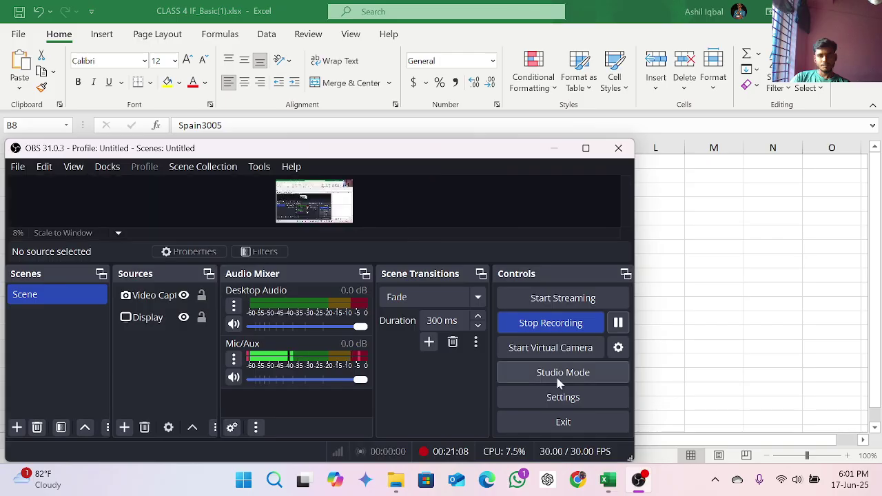
left_click(554, 149)
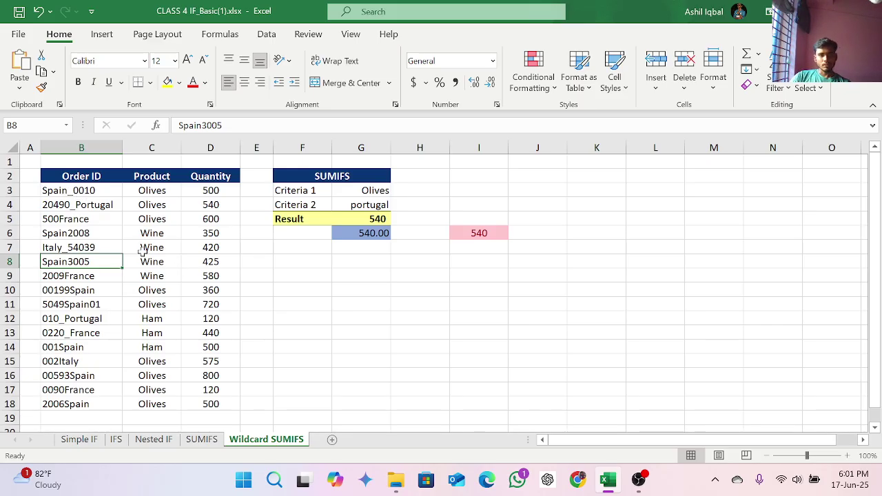
left_click(84, 281)
left_click(87, 222)
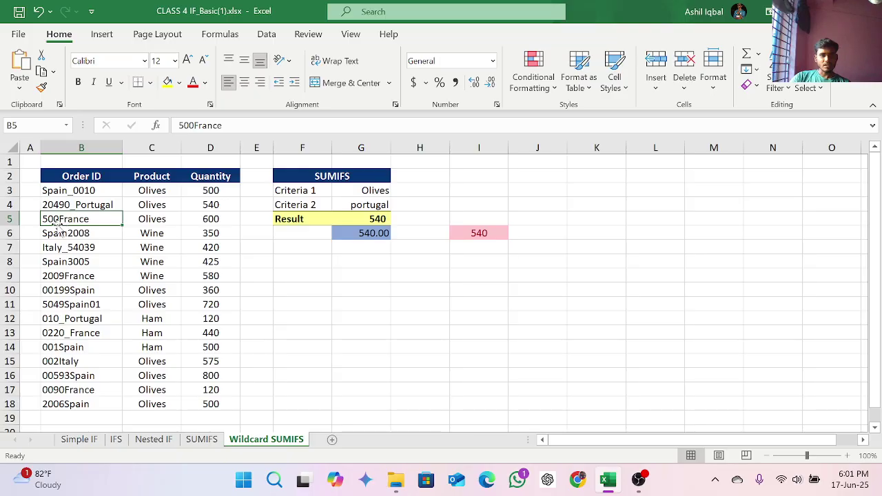
left_click(88, 280)
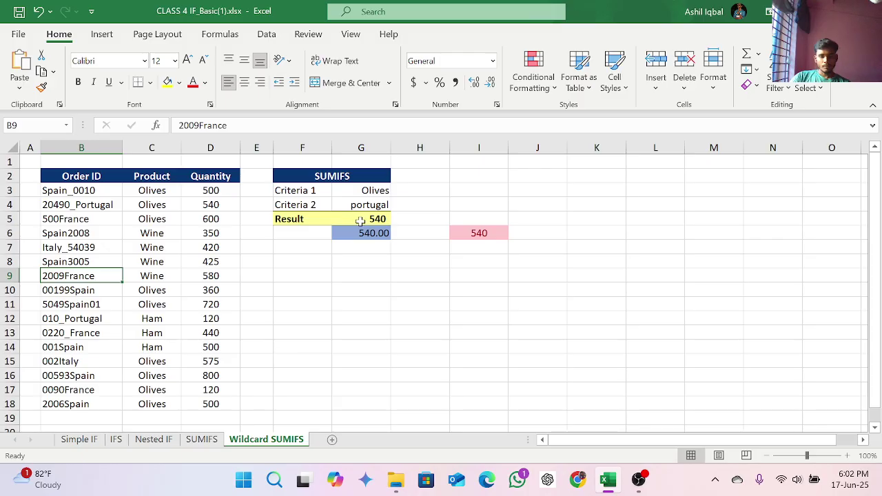
double_click(481, 233)
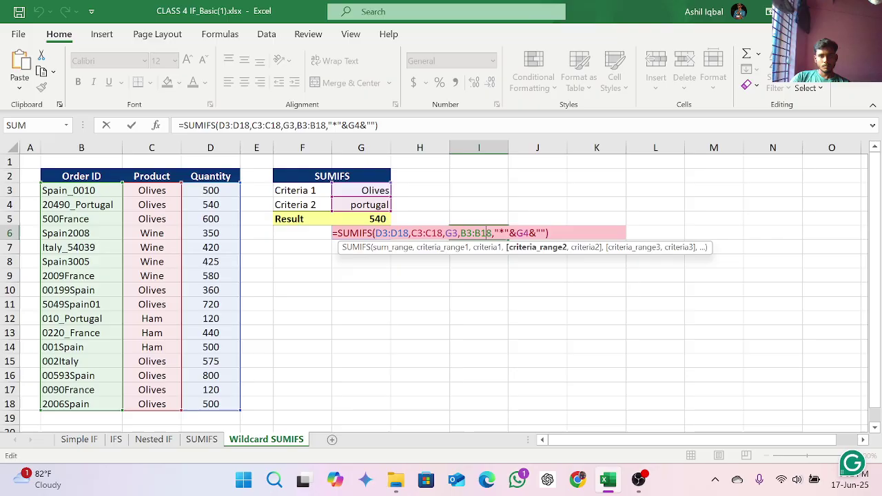
left_click(486, 276)
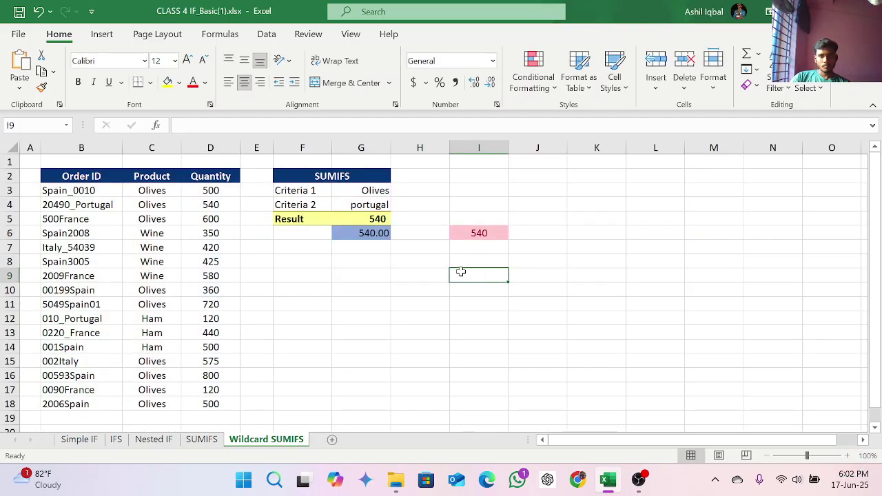
Start a SUMIFS formula in the empty cell H8 of the Wildcard SUMIFS sheet
double_click(428, 265)
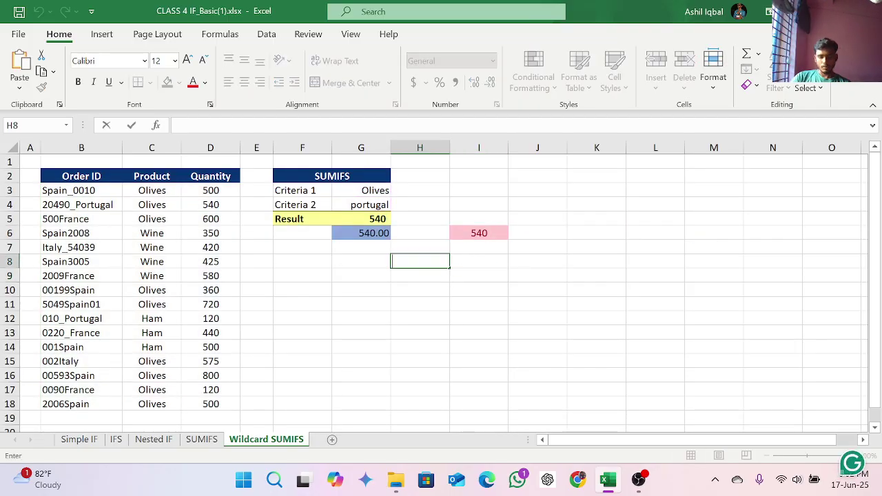
type("s")
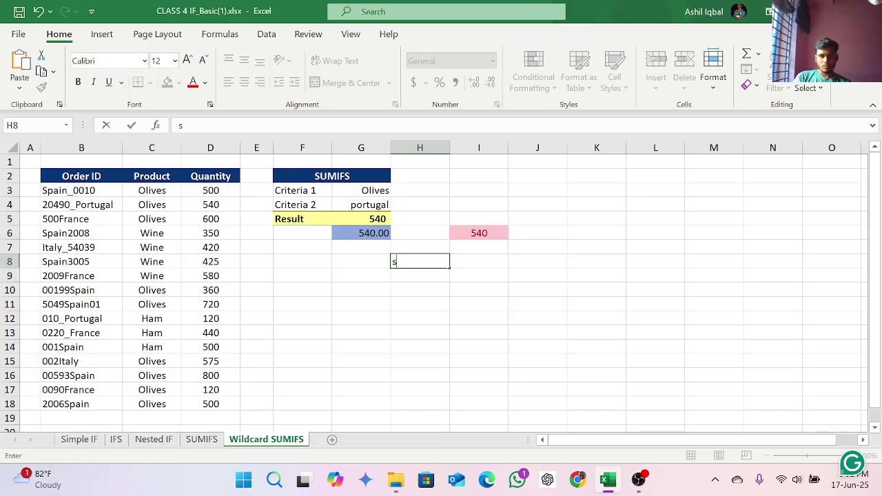
key("BackSpace")
type("=sum")
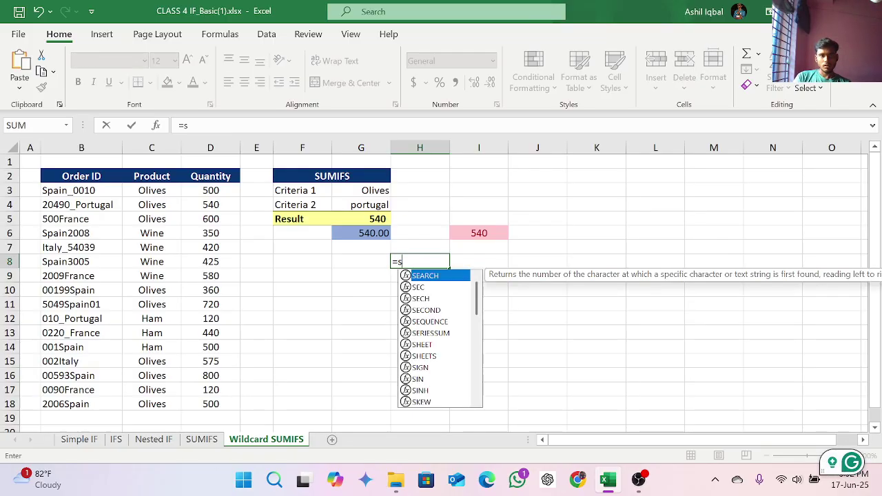
type("i")
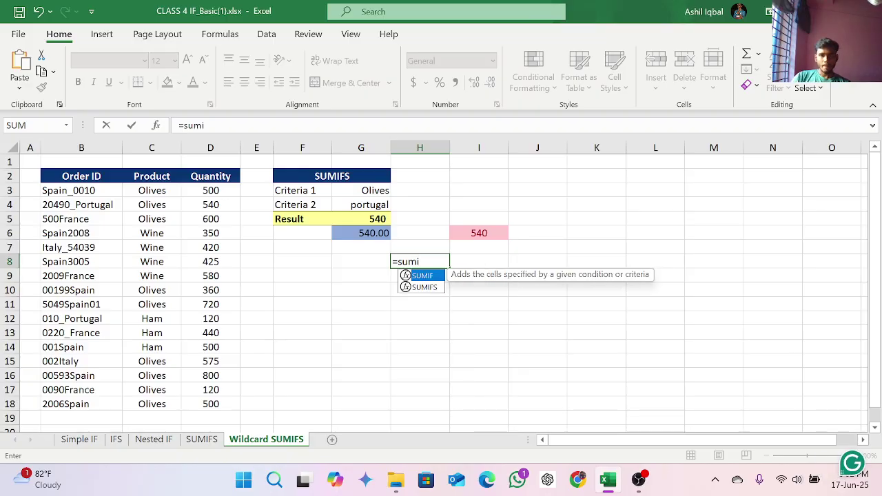
double_click(424, 287)
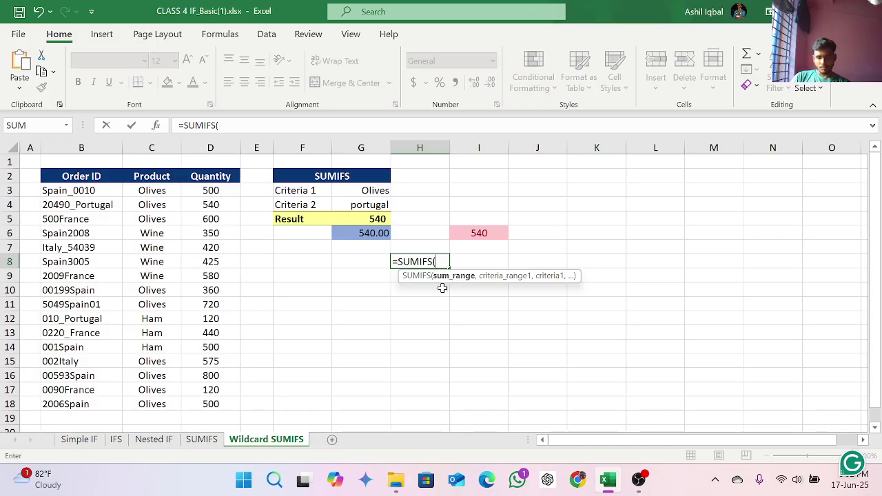
left_click(215, 193)
left_click(220, 321)
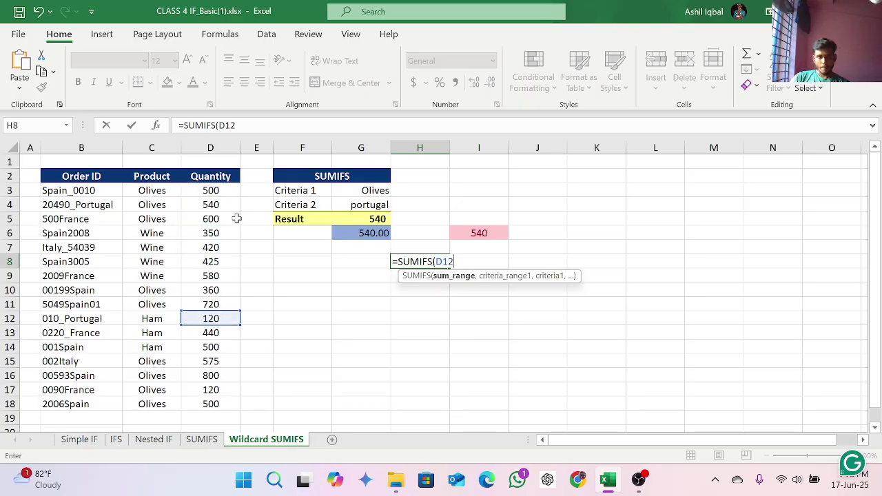
key("Return")
left_click(529, 221)
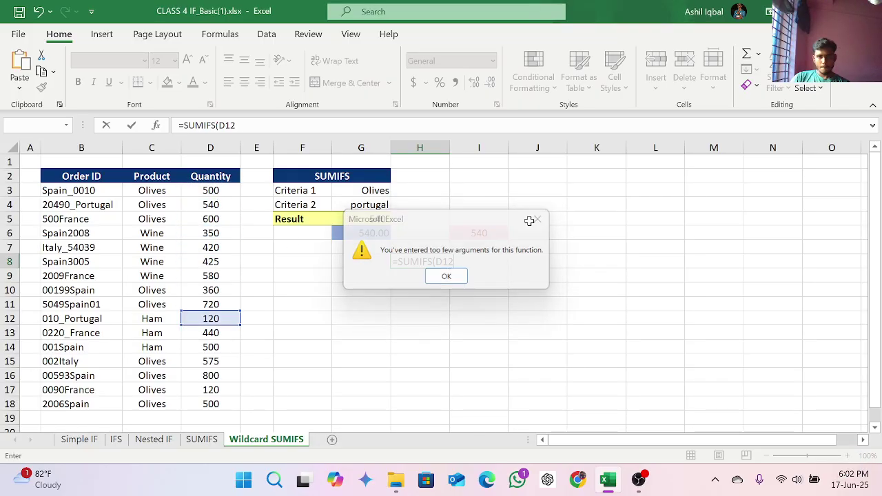
left_click(222, 219)
left_click(233, 192)
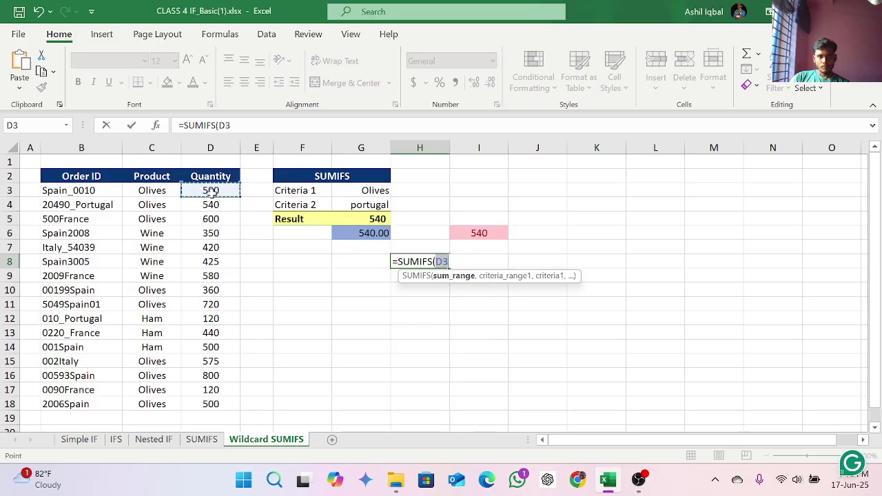
left_click_drag(242, 196, 243, 215)
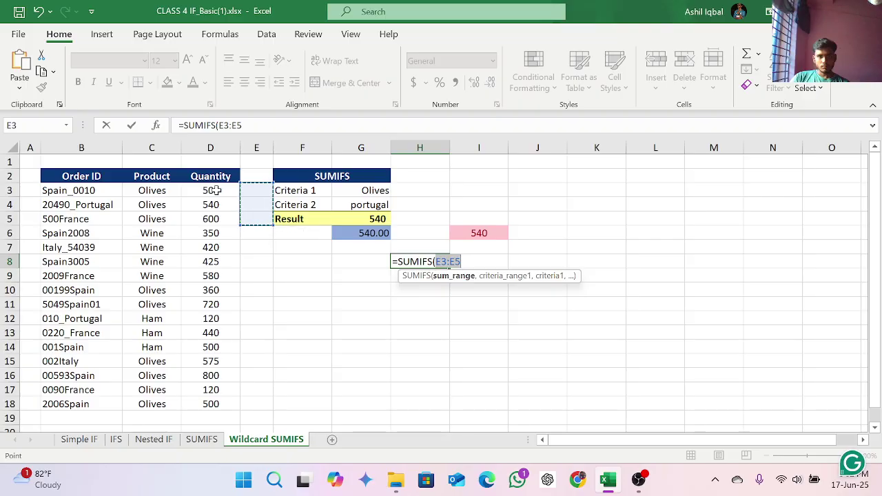
Set the Quantity cells D3:D18 as the sum range of the SUMIFS formula in H8
left_click(217, 190)
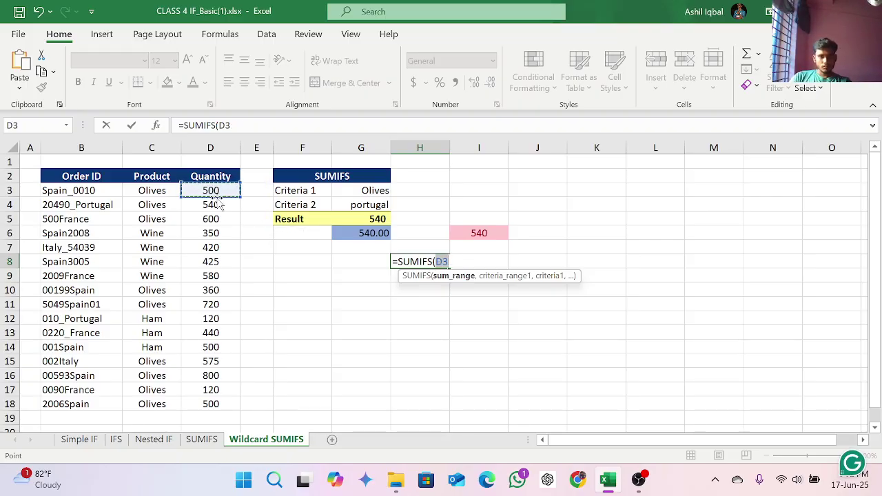
left_click_drag(238, 198, 238, 411)
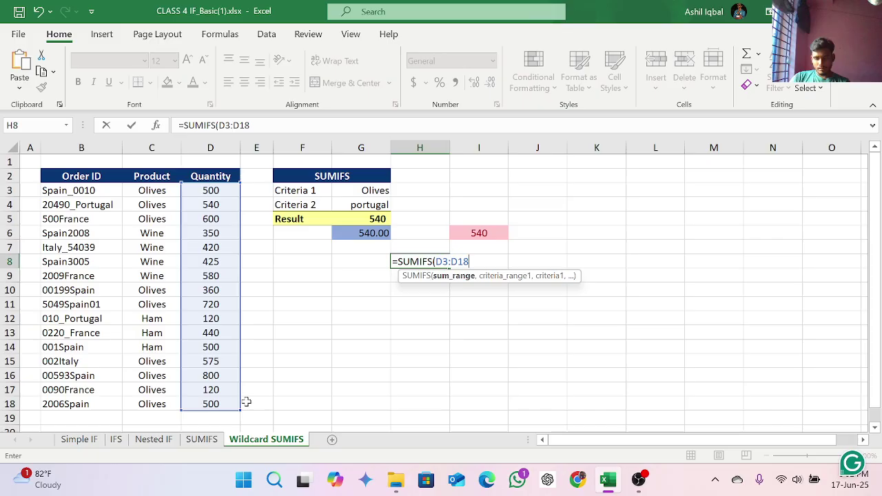
type(",")
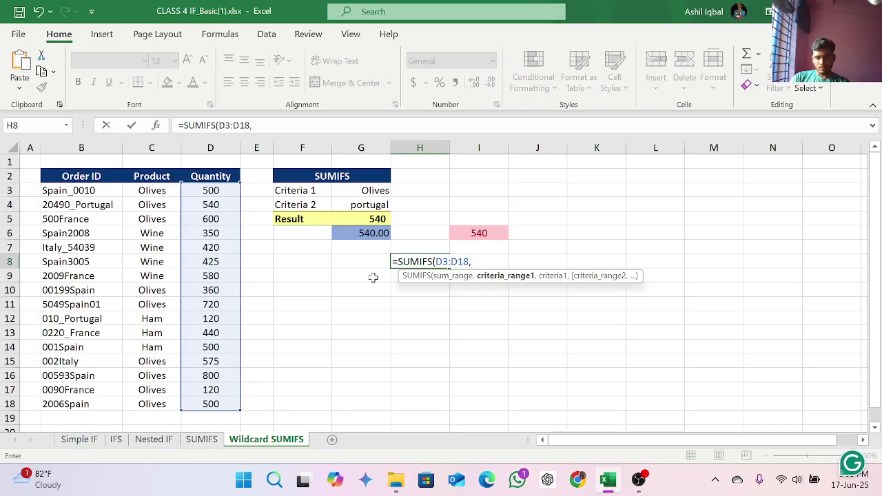
Set C3:C19 in the Product column as the first criteria range and G3 as its criterion
left_click(153, 191)
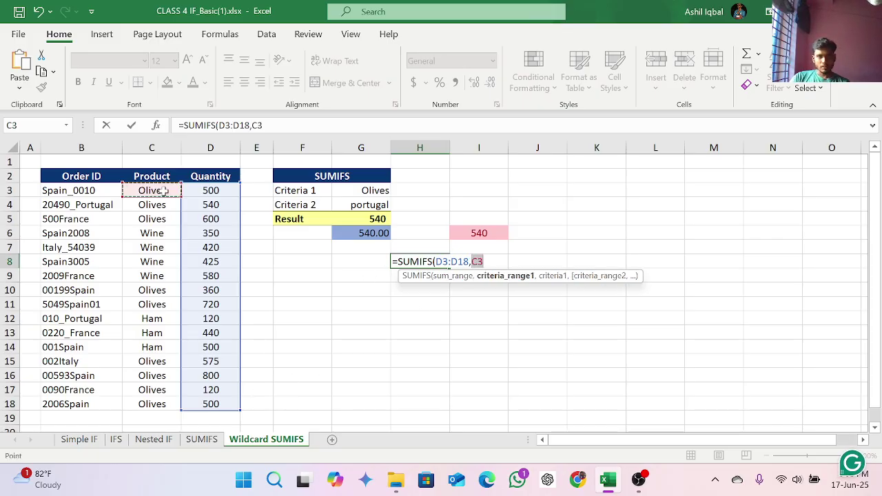
left_click_drag(170, 196, 165, 405)
type(",")
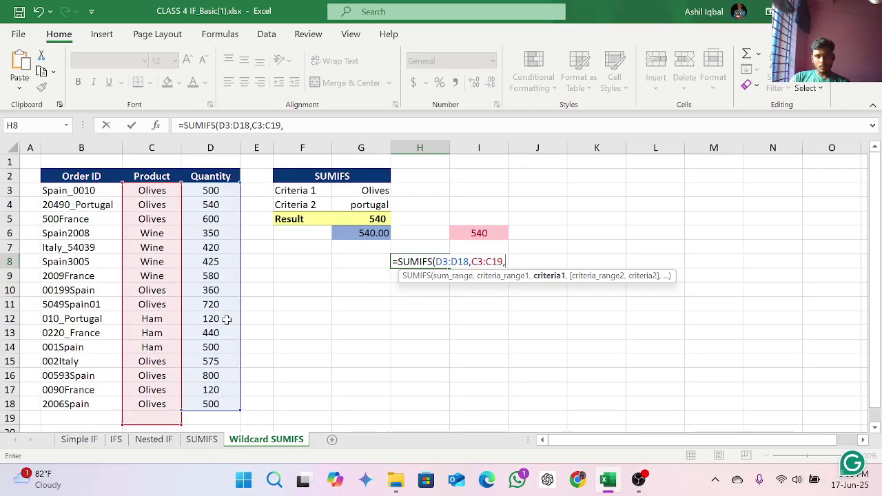
left_click(367, 190)
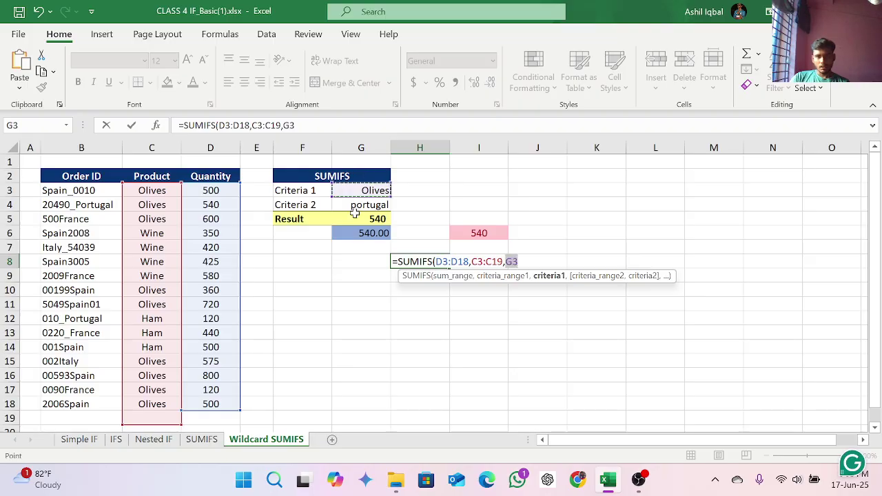
type(",")
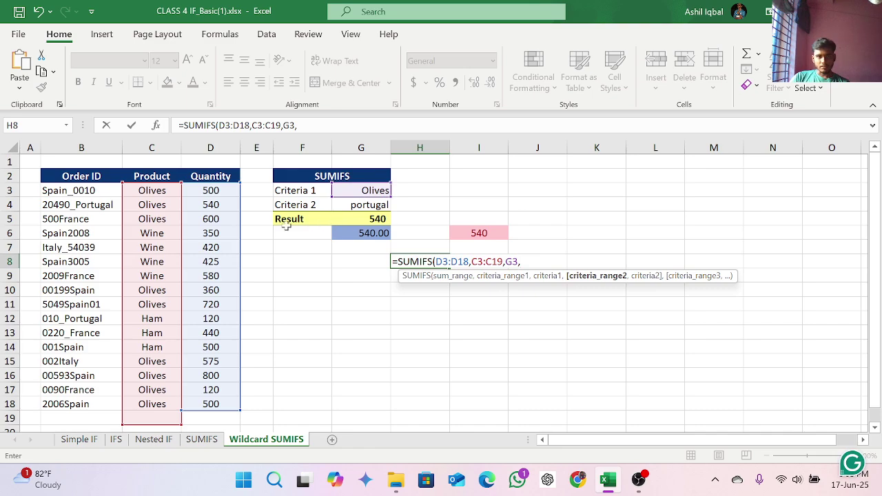
Complete the SUMIFS formula in H8 with Order ID cells B4:B18 as the second criteria range and G4 as its criterion
left_click(88, 205)
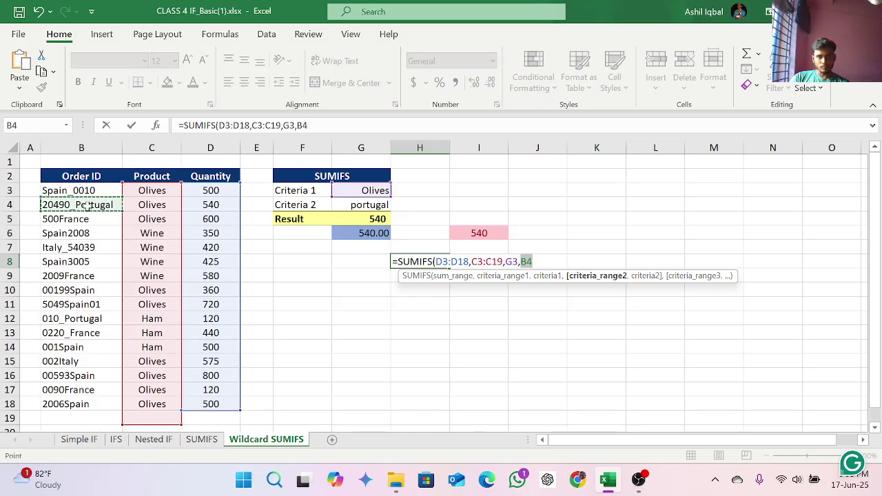
left_click_drag(92, 219, 90, 408)
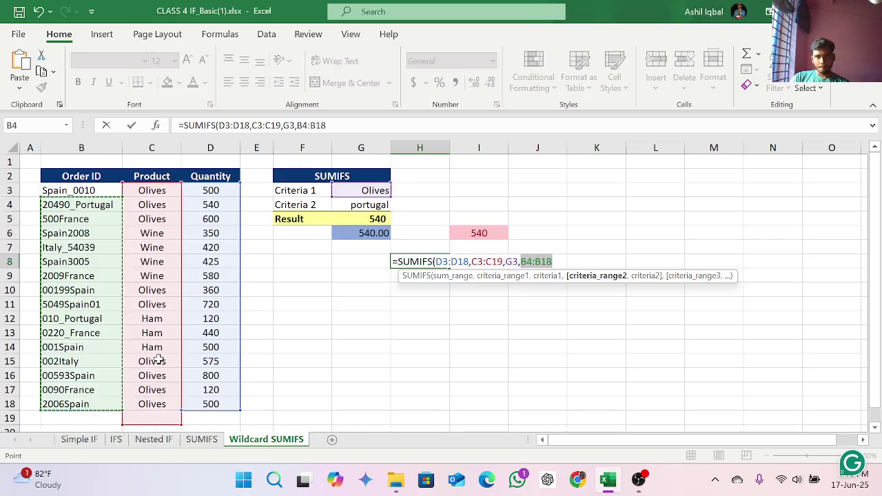
type(",")
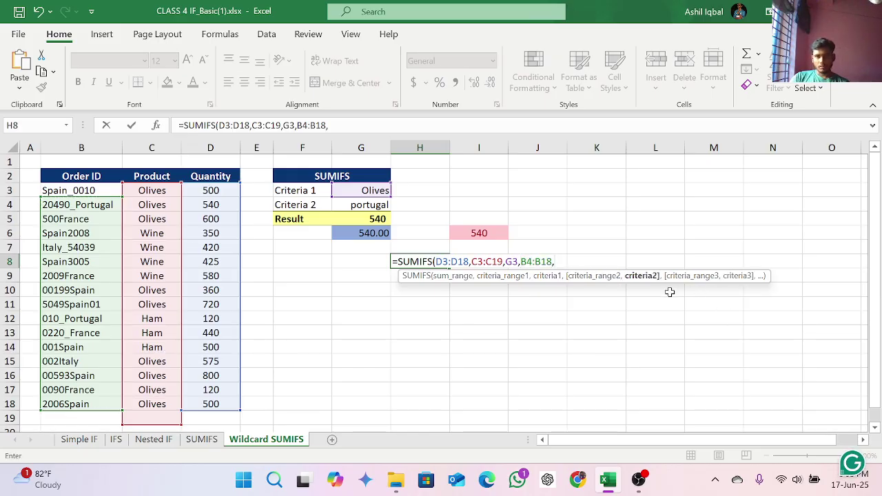
left_click(383, 205)
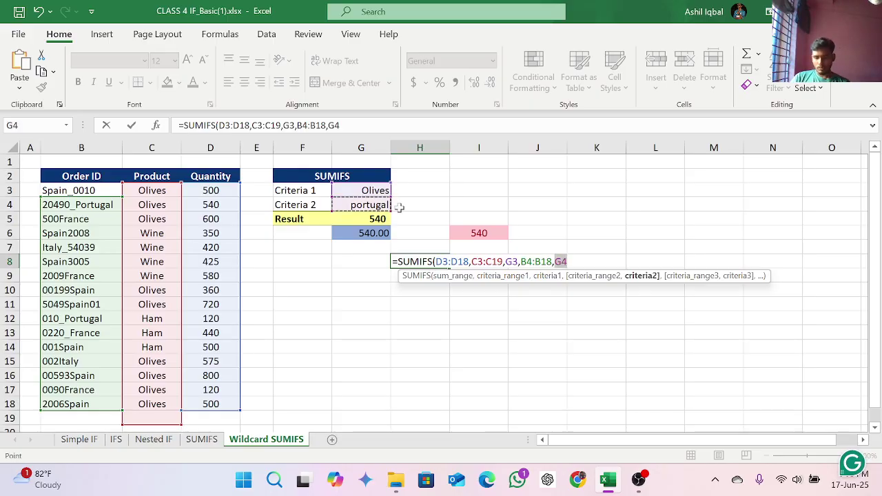
type(")")
key("Return")
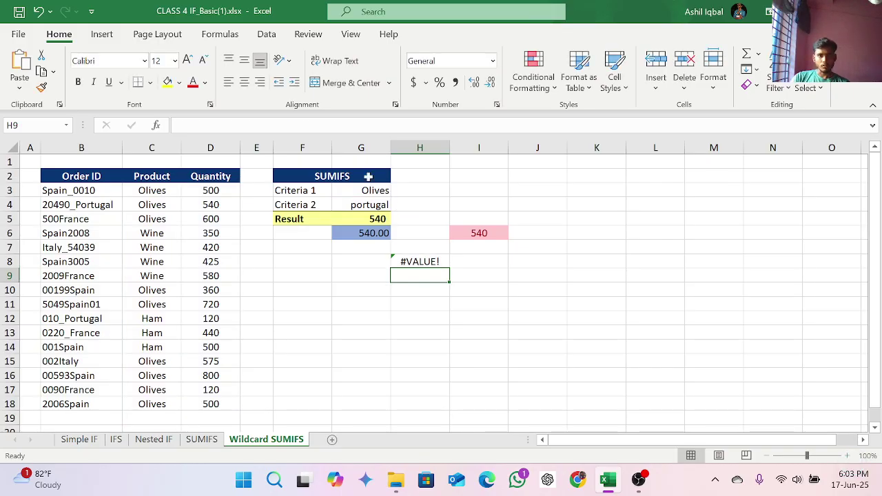
Try to replace the second criteria range B4:B18 in the H8 formula with the Order ID cells starting at B3
left_click(38, 11)
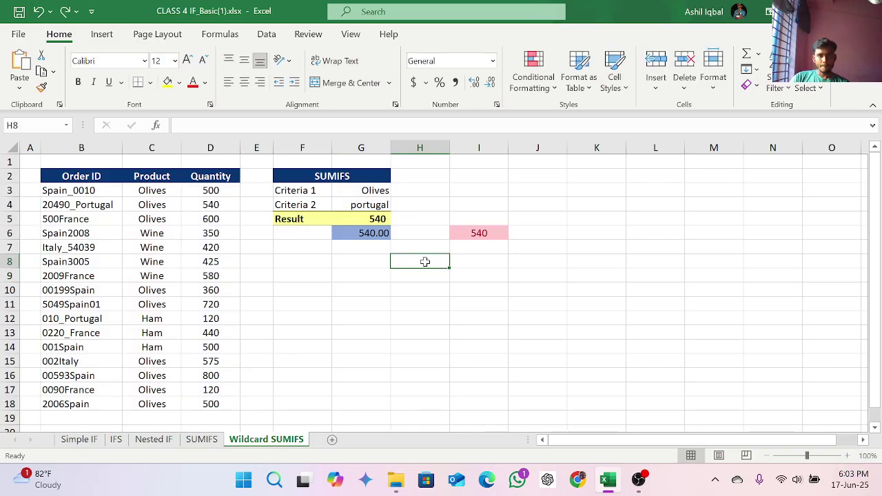
left_click(65, 11)
double_click(420, 268)
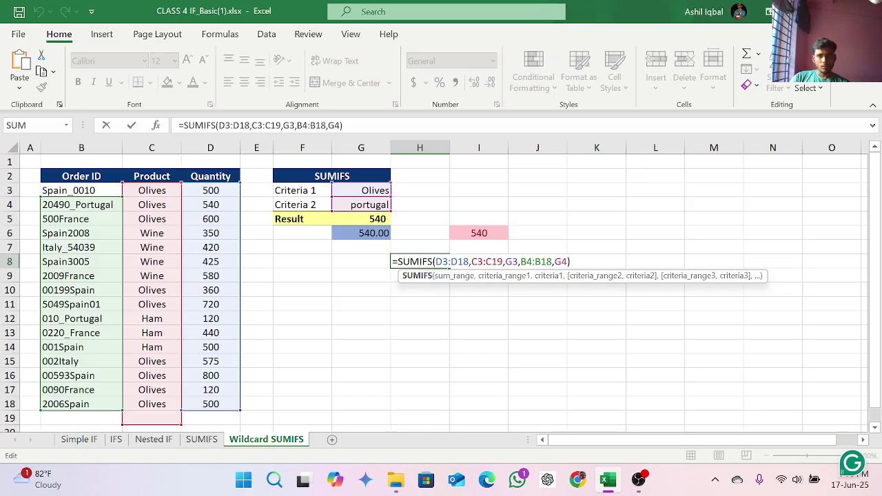
left_click(546, 262)
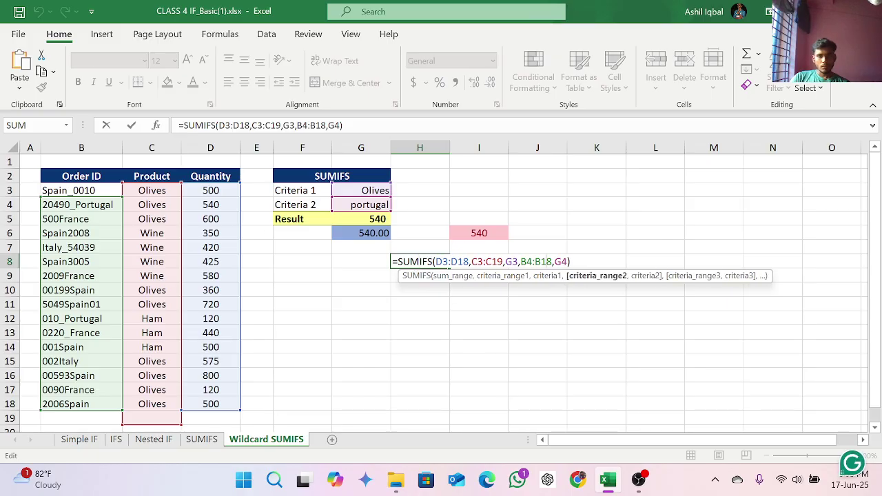
left_click_drag(552, 262, 527, 262)
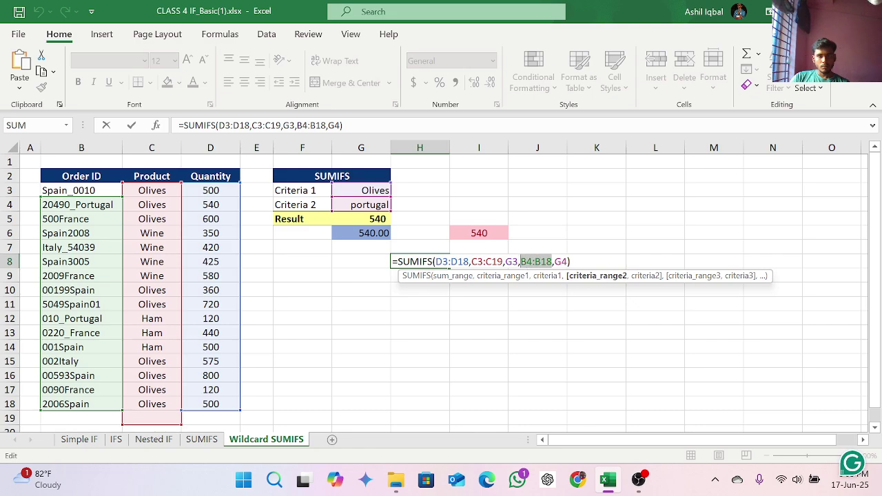
left_click(111, 194)
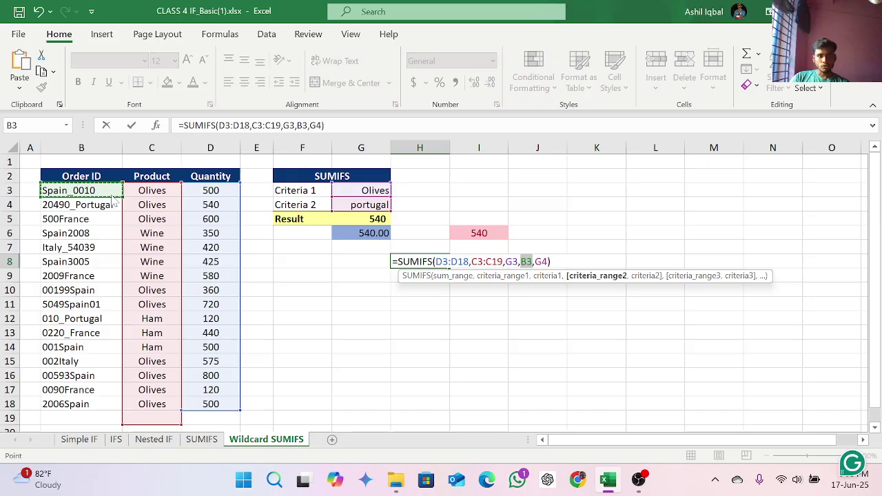
left_click(76, 290)
left_click(79, 190)
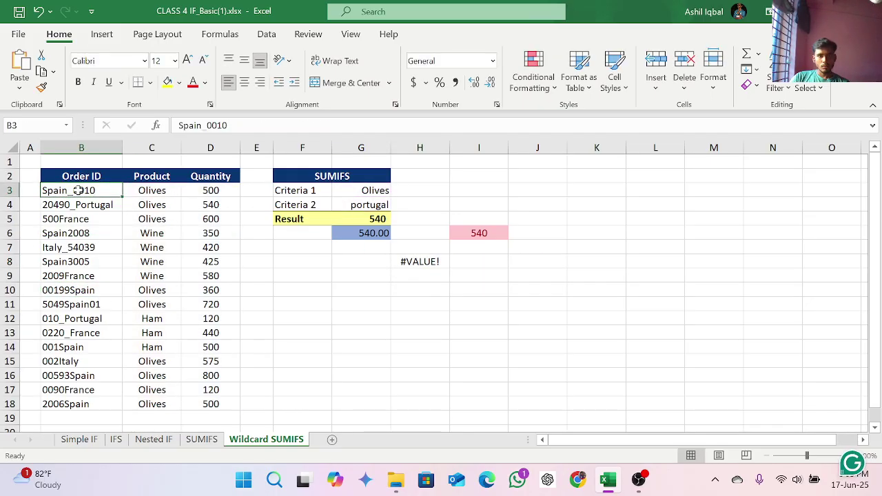
double_click(413, 262)
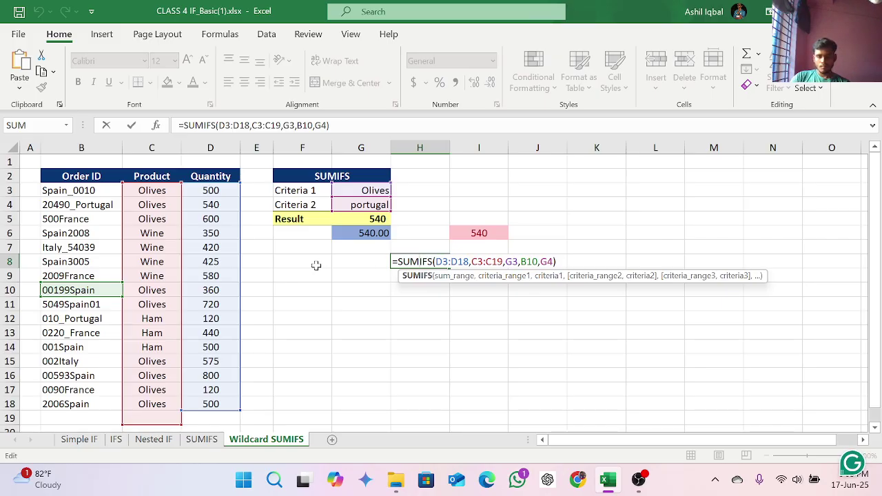
Enter the formula =SUMIFS(D3:D18,C3:C18,G3,B3:B18,G4) in G8
left_click(637, 480)
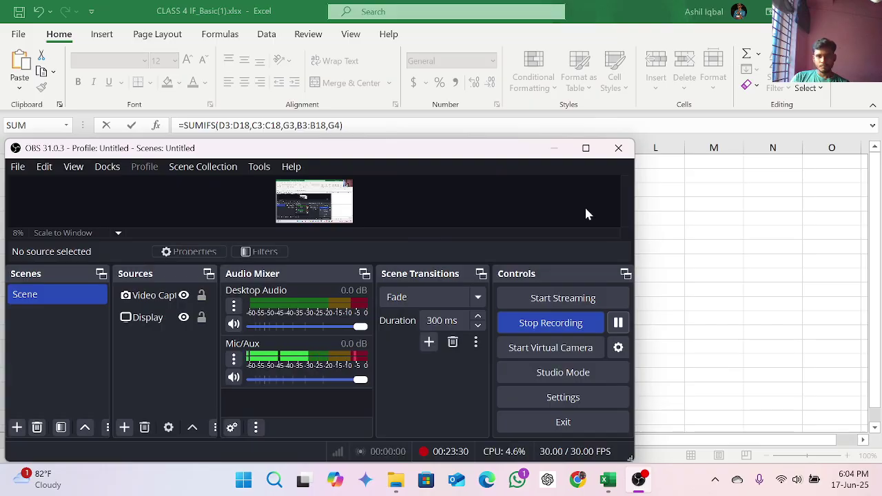
left_click(552, 147)
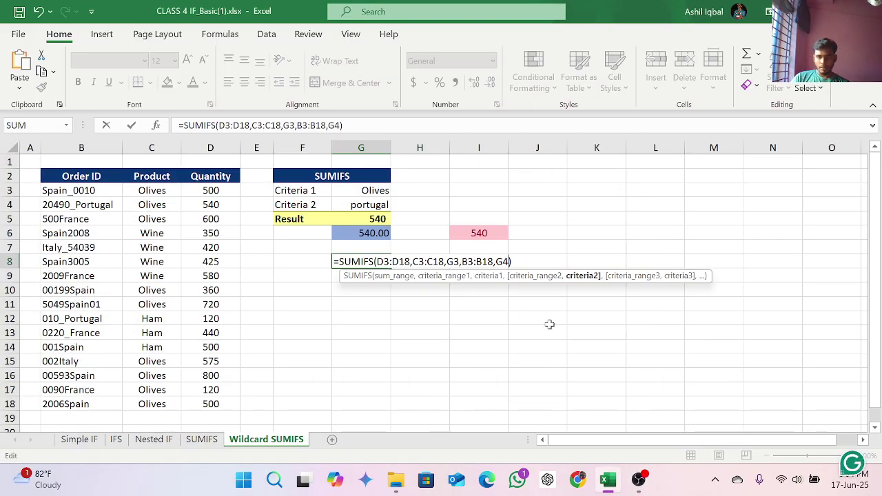
key("Return")
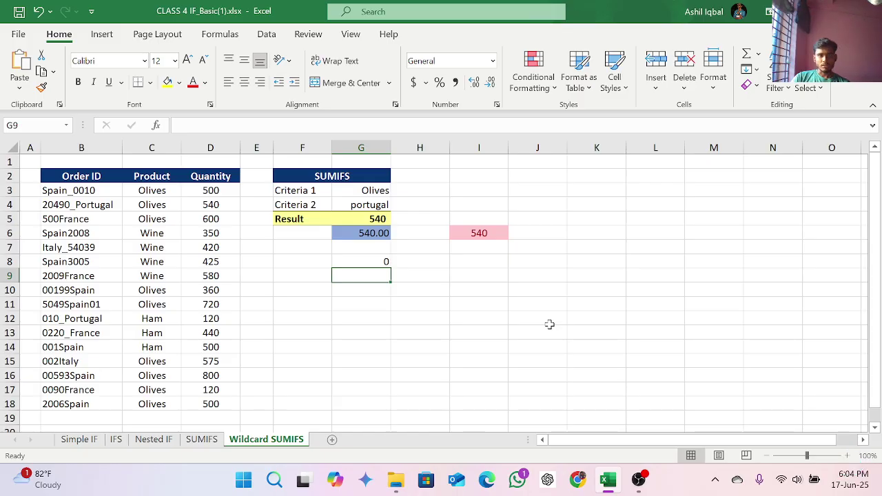
Prefix G4 with the wildcard "*"& in the second criterion of the SUMIFS formula in G8
left_click(381, 262)
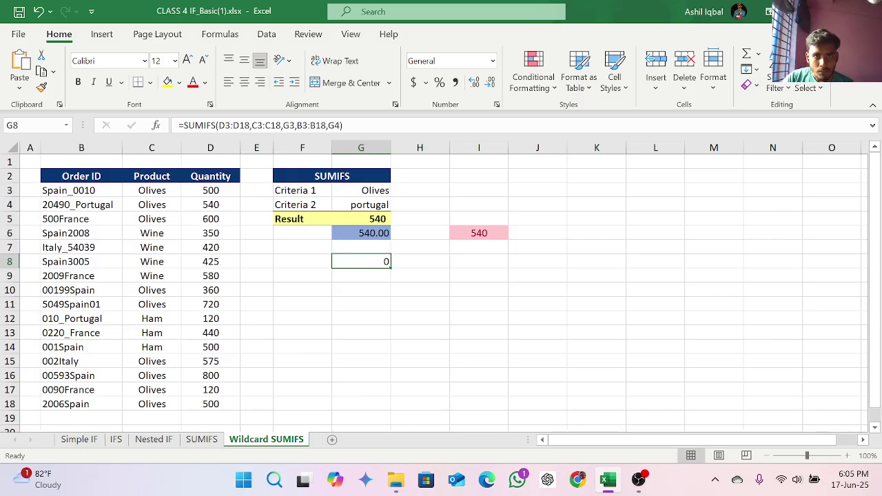
left_click(330, 126)
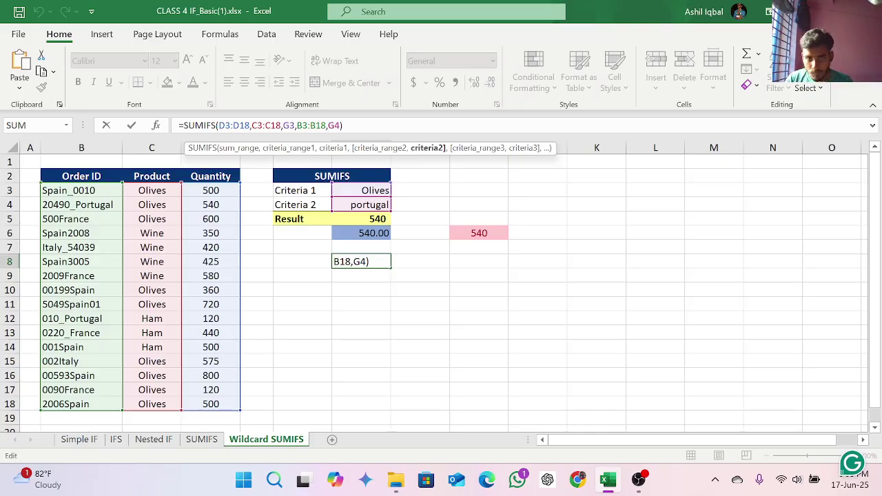
type("\"")
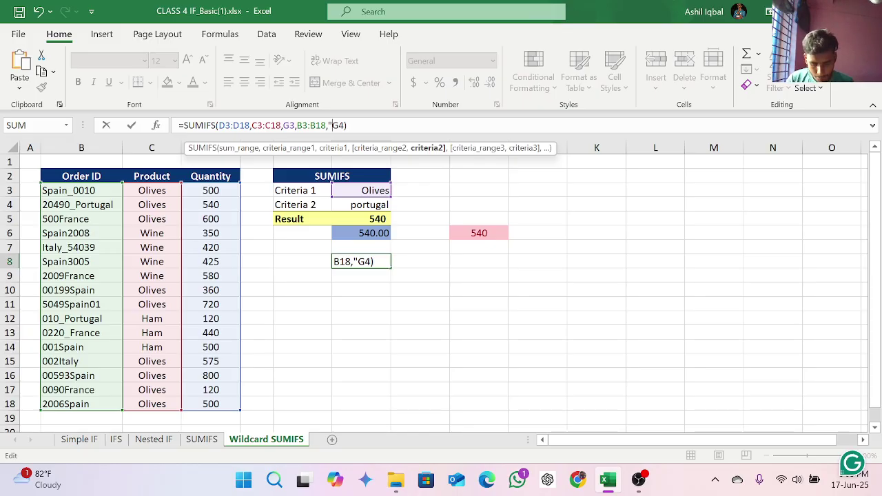
type("&")
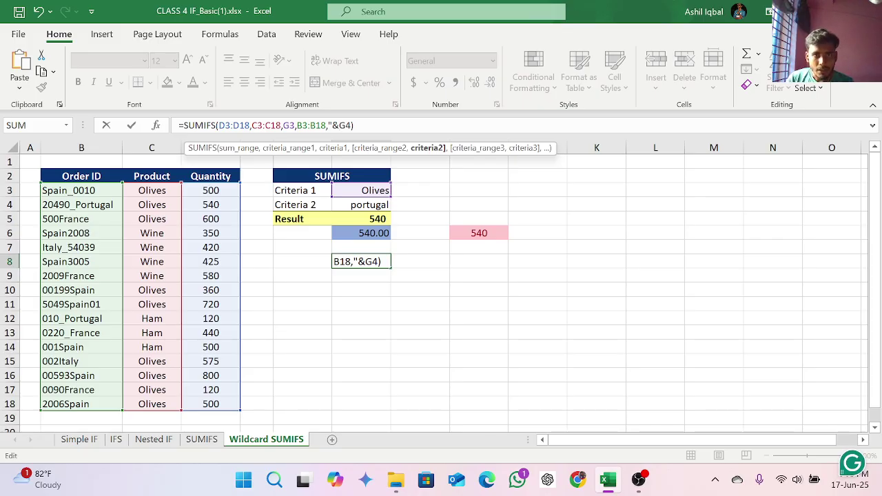
key("BackSpace")
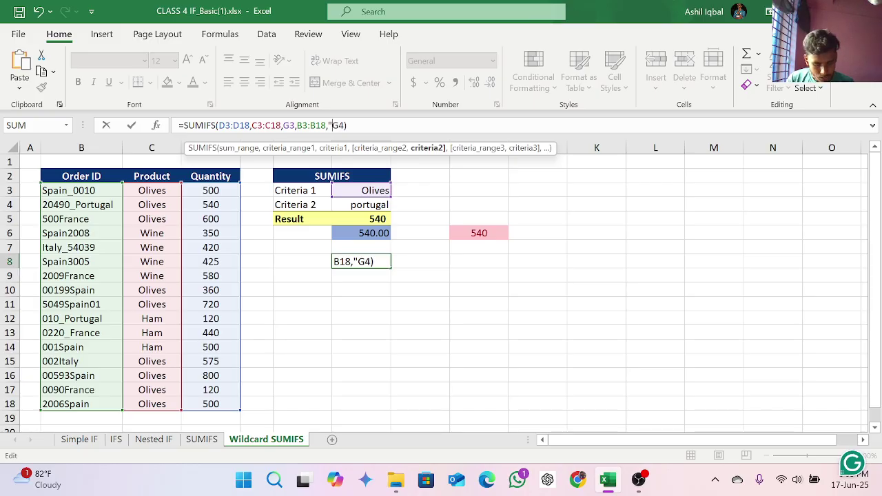
type("*")
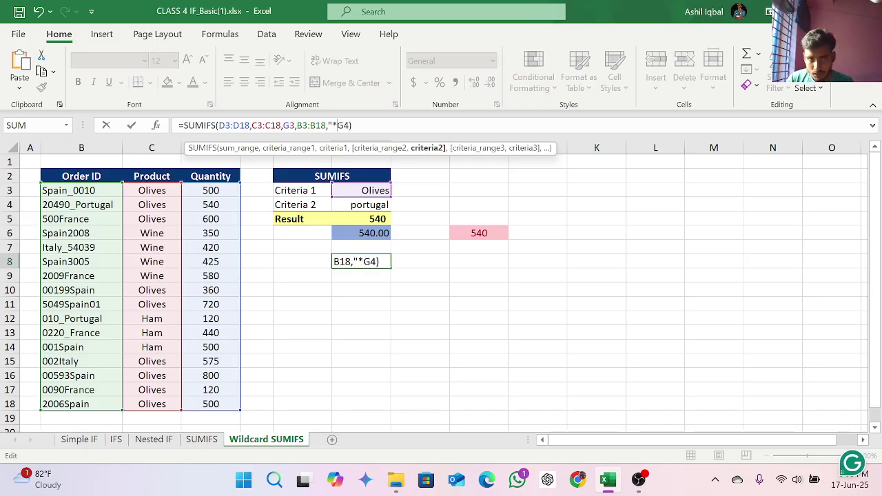
type("\"")
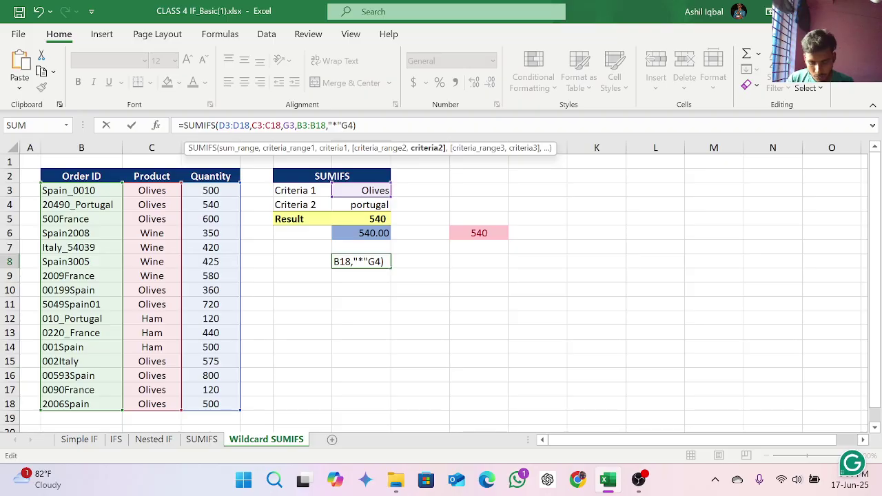
type("&")
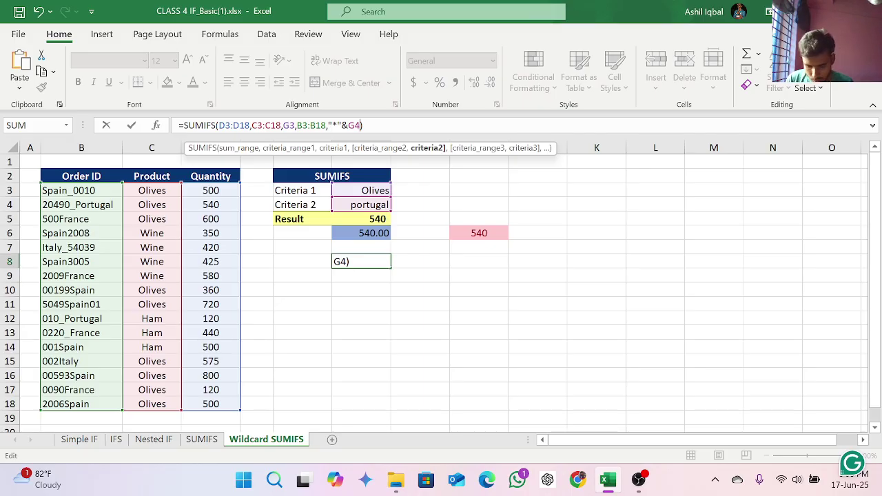
Append &"*" after G4 and enter the G8 formula as =SUMIFS(D3:D18,C3:C18,G3,B3:B18,"*"&G4&"*")
type("&")
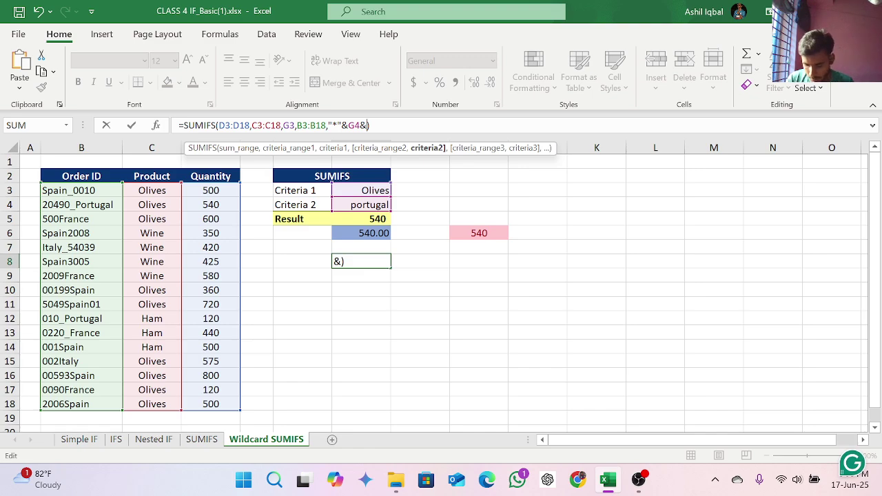
type("\"")
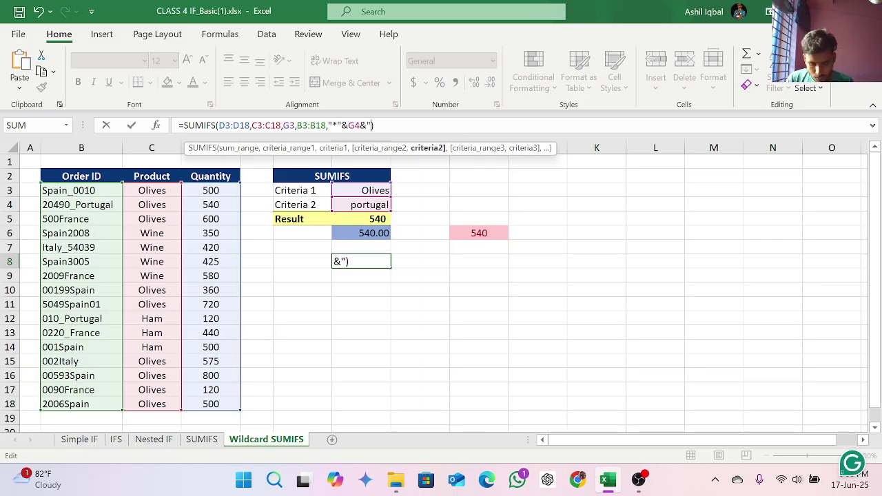
type("*")
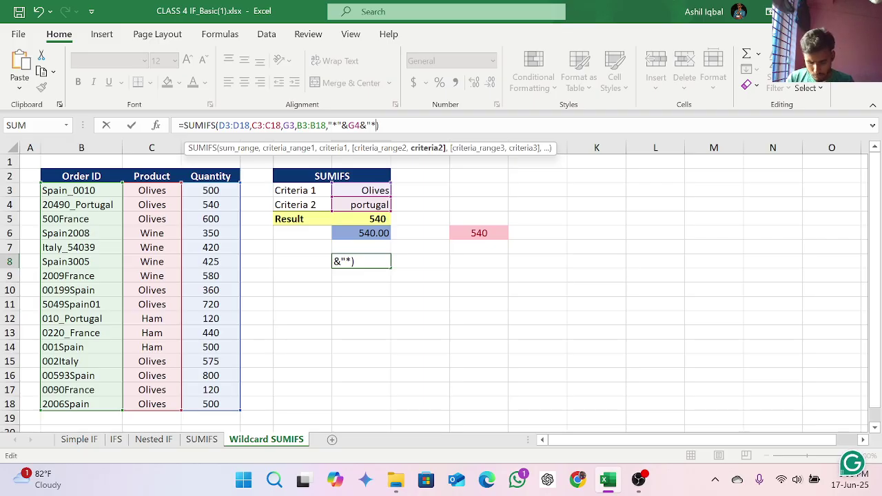
type("\"")
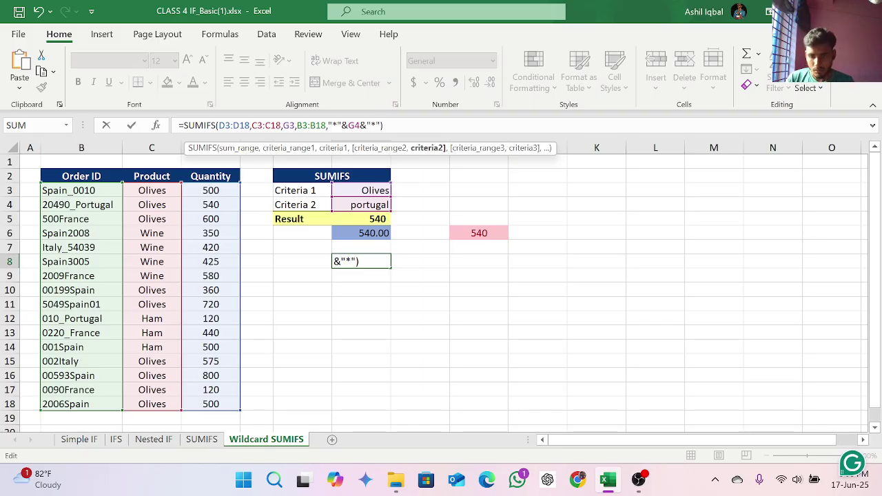
key("Return")
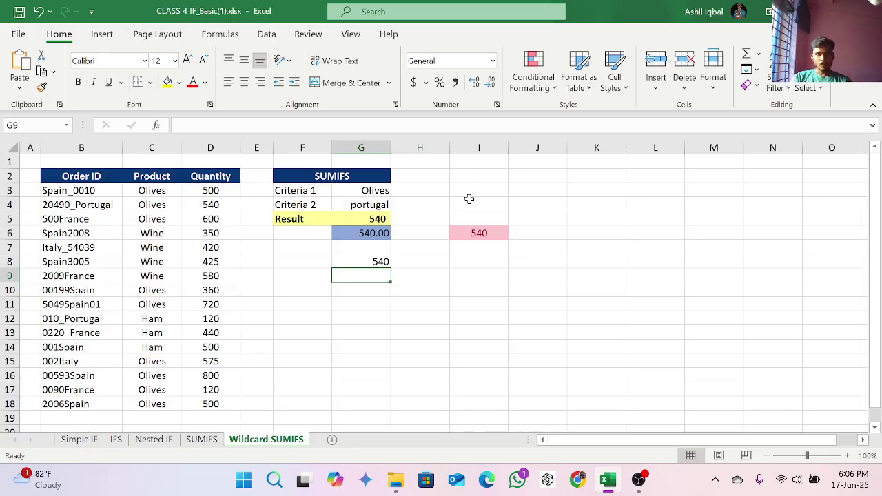
Add an Equal To 540 conditional formatting rule to G8 with Yellow Fill with Dark Yellow Text
left_click(383, 262)
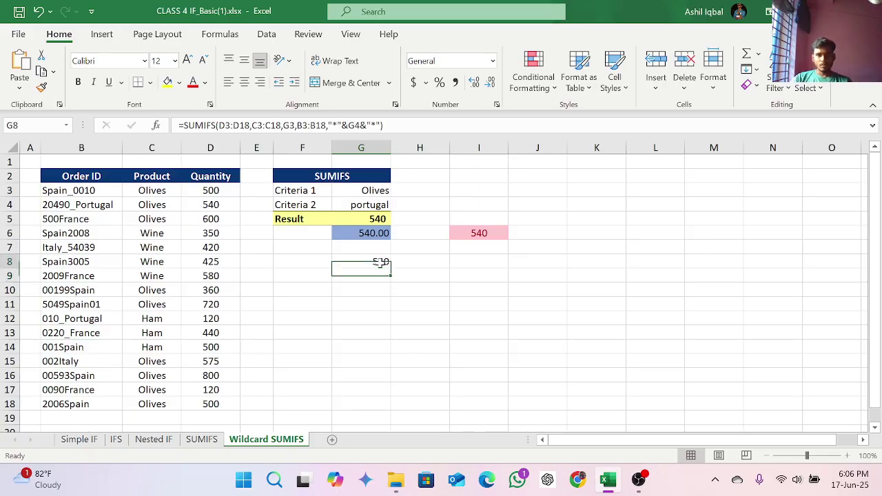
left_click(538, 81)
mouse_move(599, 128)
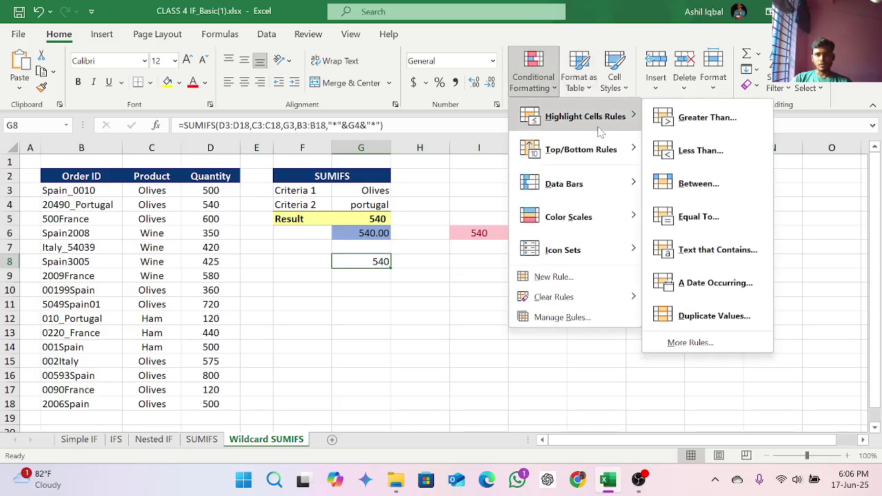
left_click(702, 211)
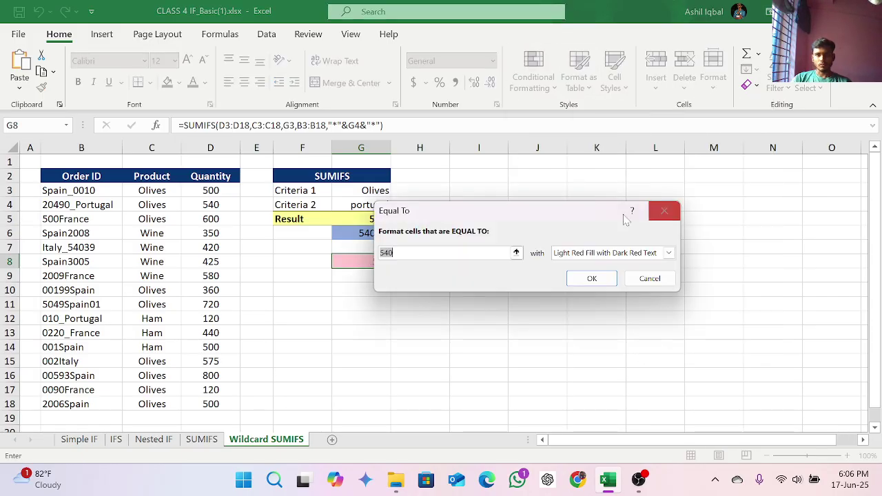
left_click(669, 253)
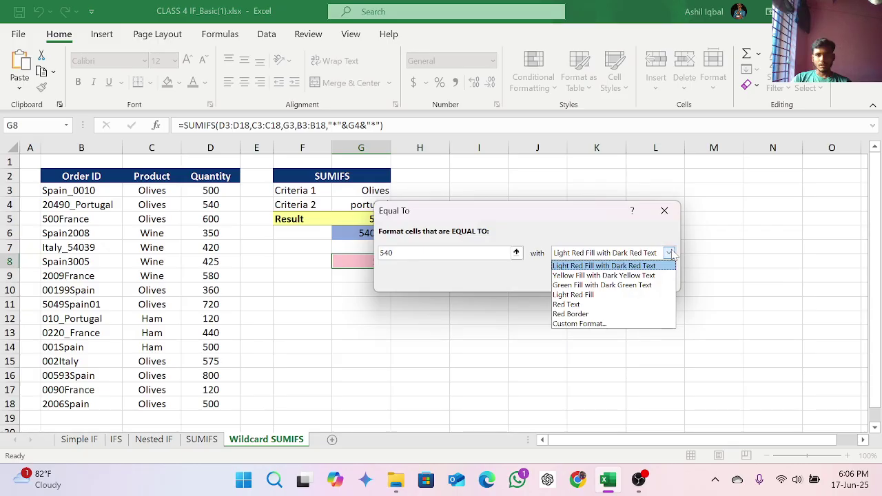
left_click(629, 276)
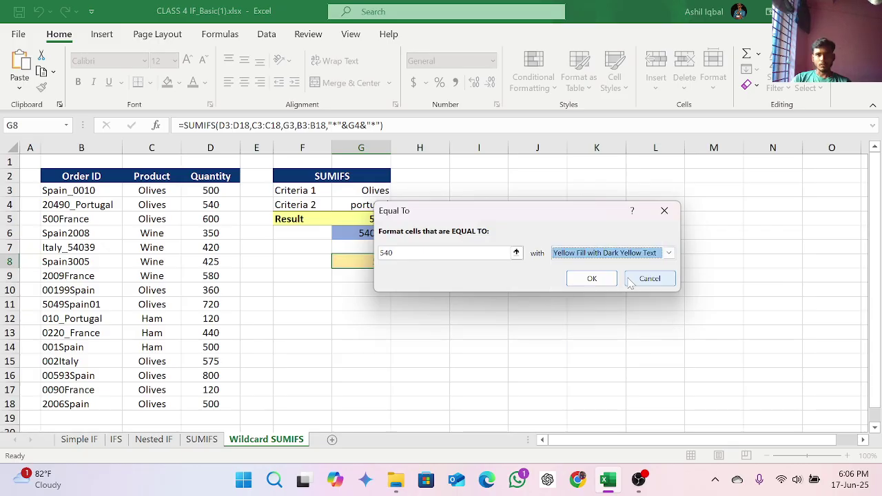
left_click(590, 277)
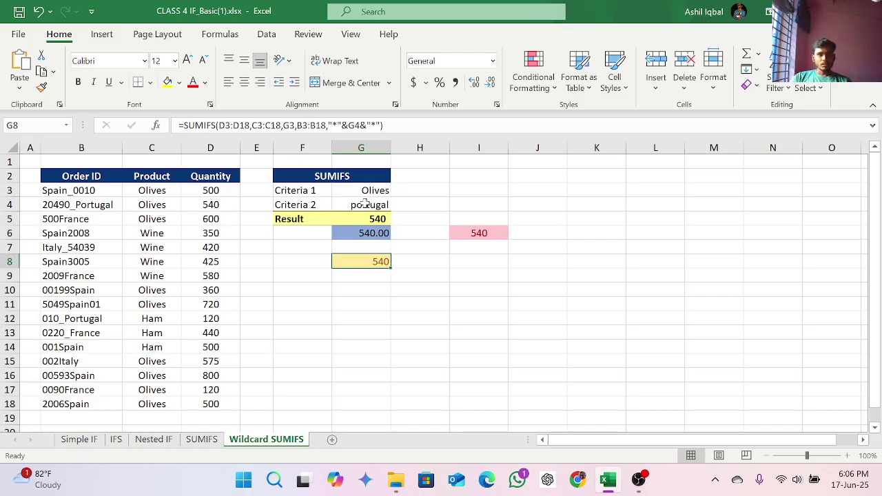
Set the Criteria 2 value in G4 to Spain, matching the country text in the Order ID in B10
left_click(92, 220)
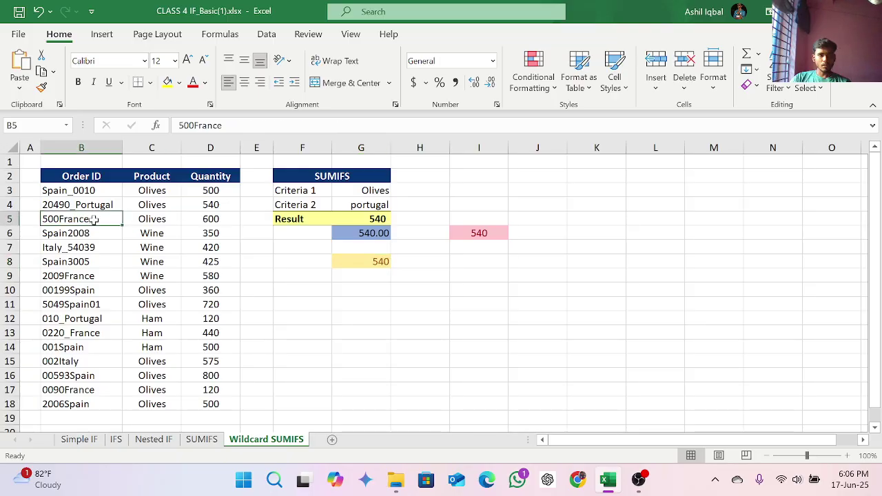
left_click(102, 290)
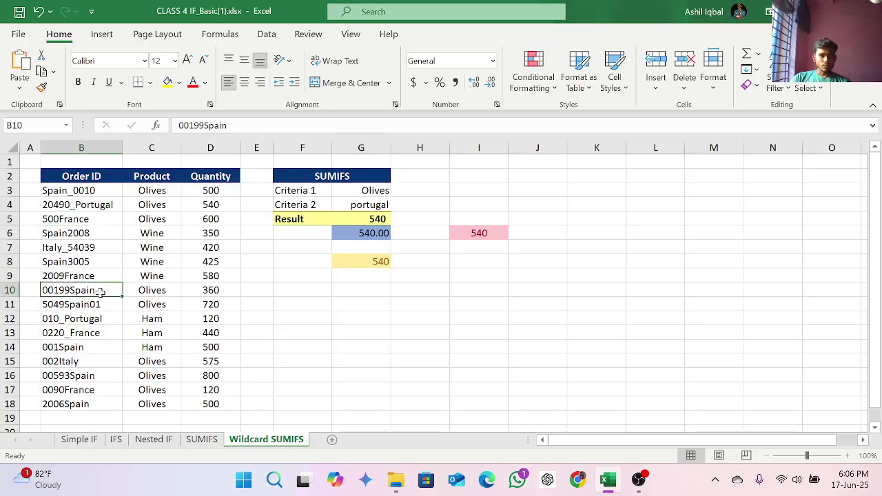
double_click(100, 290)
left_click_drag(96, 290, 75, 291)
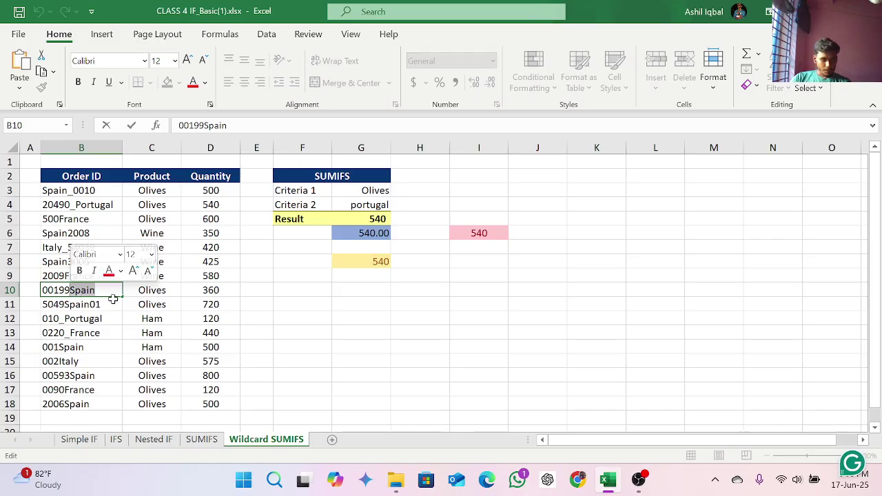
left_click(372, 205)
double_click(372, 205)
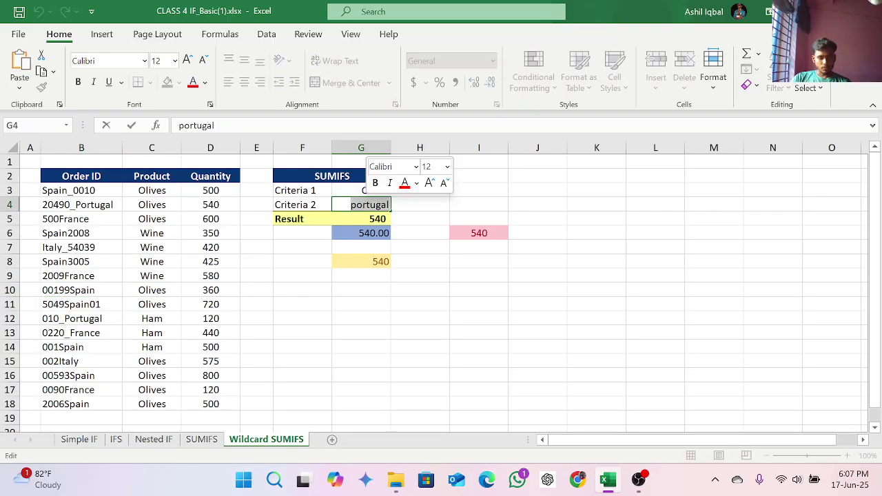
type("Spain")
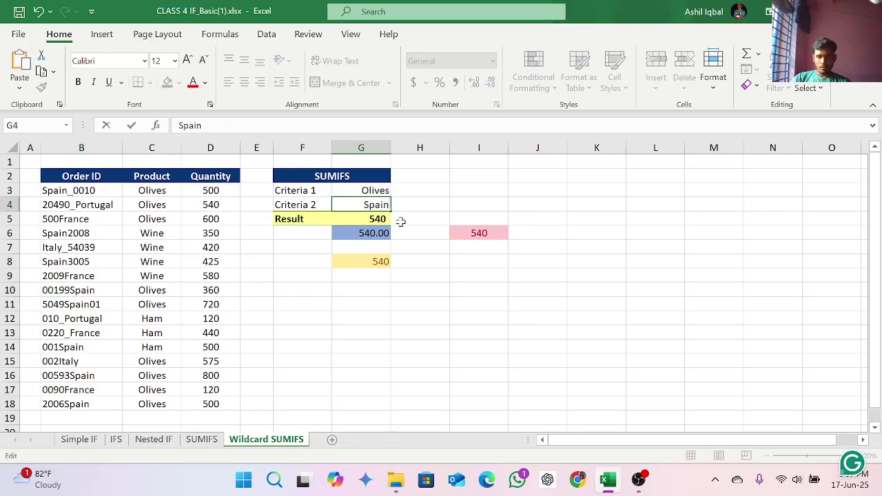
key("Return")
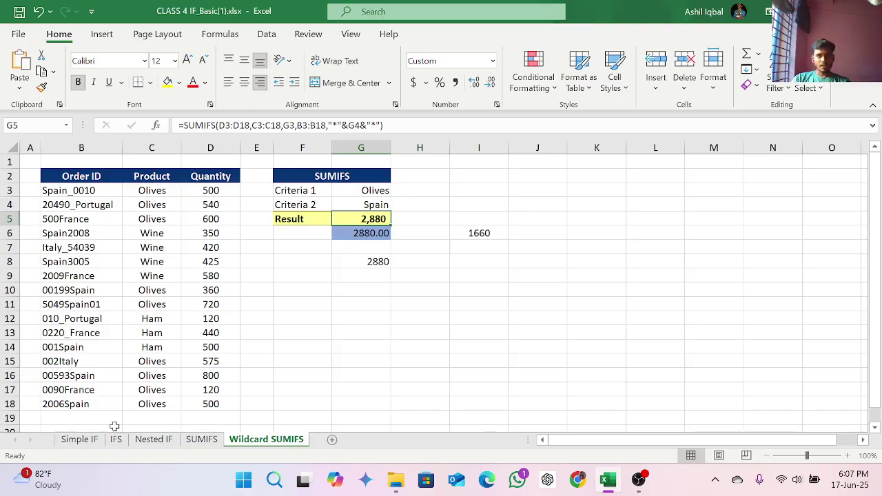
Review the Simple IF, IFS, Nested IF and SUMIFS sheets in order and return to the Wildcard SUMIFS sheet
left_click(79, 439)
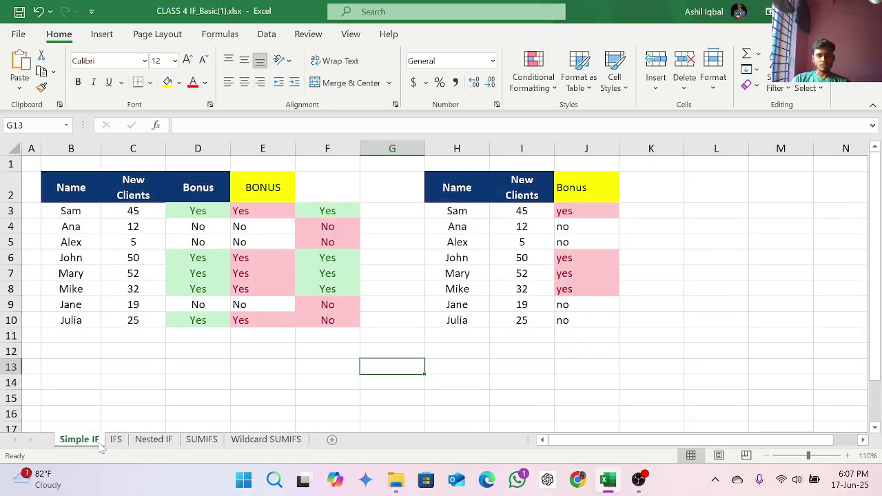
left_click(116, 439)
left_click(153, 440)
left_click(201, 440)
left_click(266, 439)
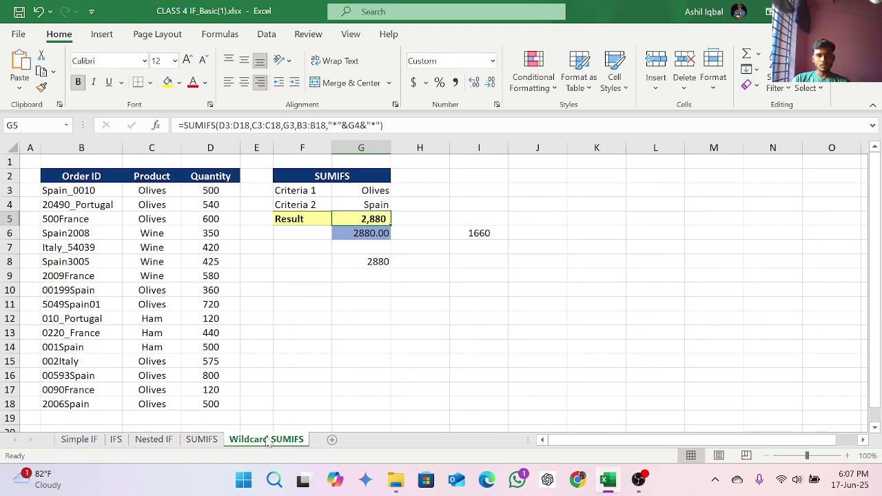